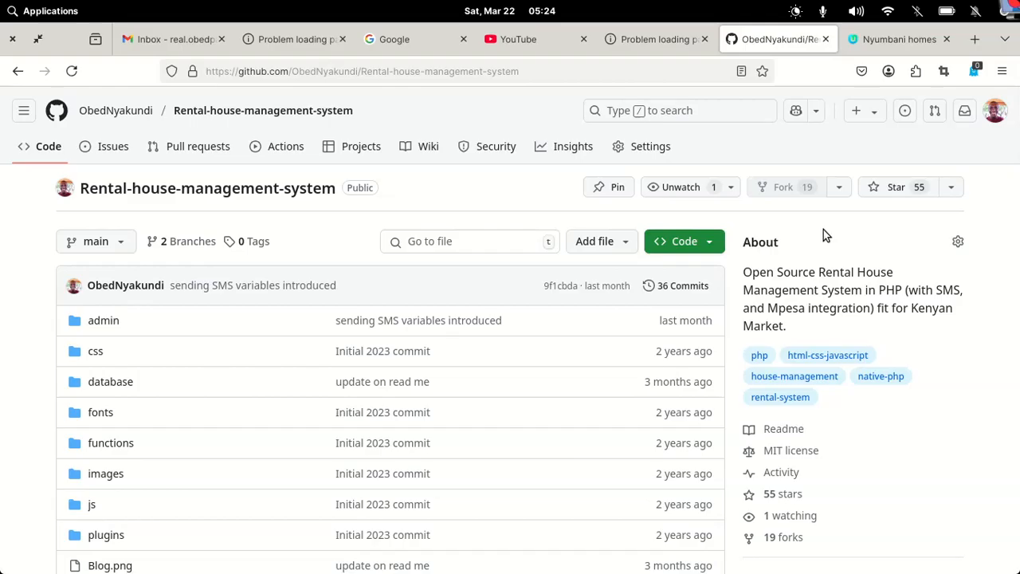
Start a ZIP download of the GitHub repository, then cancel it and close the popups
{"action": "mouse_move", "coordinate": [688, 324]}
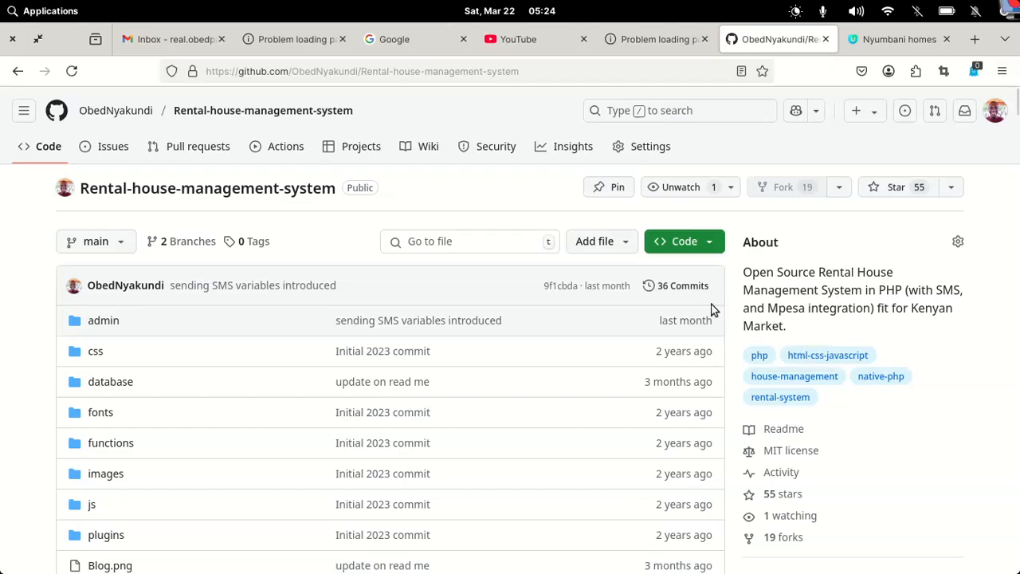
{"action": "left_click", "coordinate": [714, 250]}
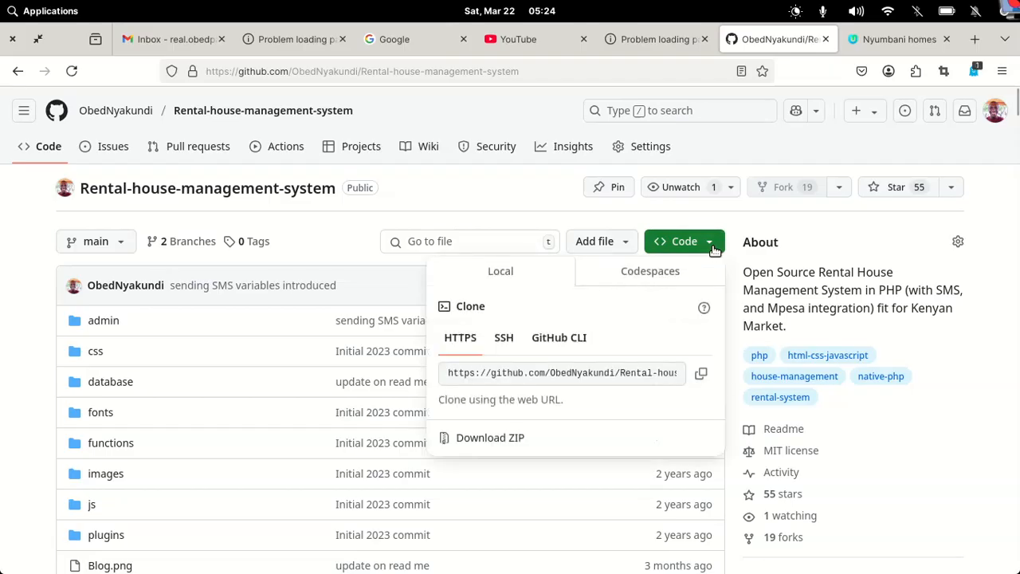
{"action": "left_click", "coordinate": [497, 440]}
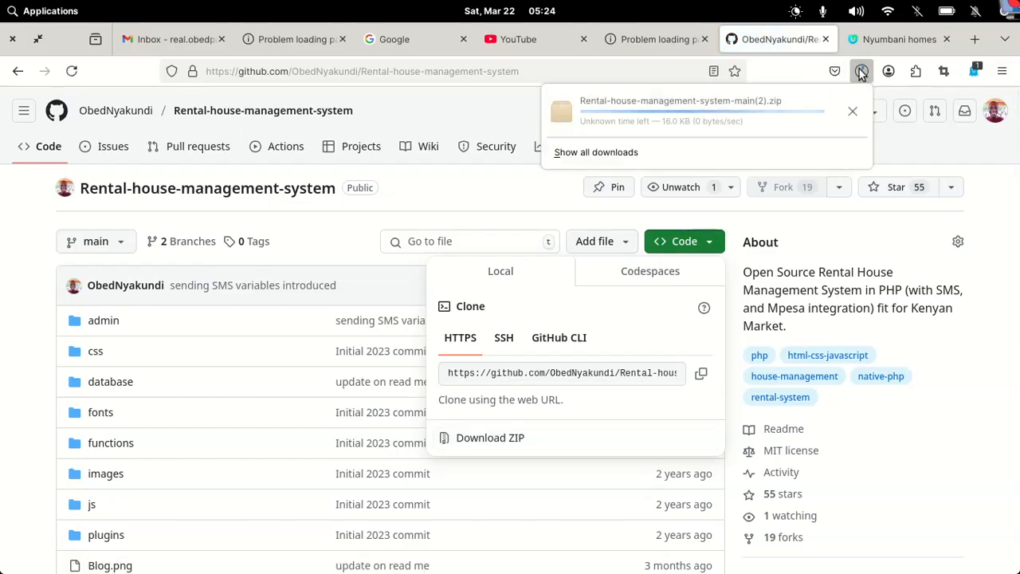
{"action": "left_click", "coordinate": [853, 111]}
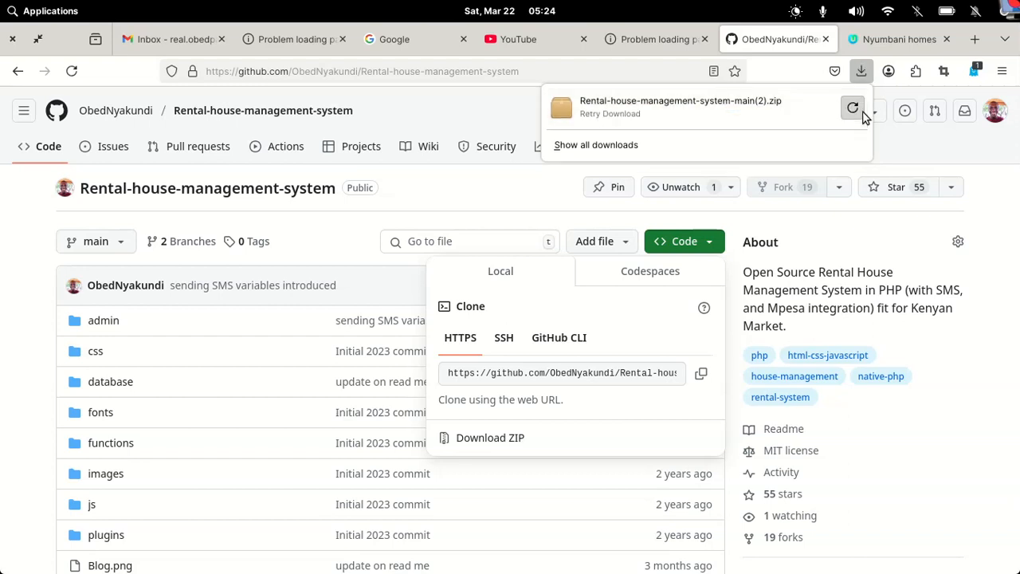
{"action": "left_click", "coordinate": [880, 259]}
{"action": "mouse_move", "coordinate": [405, 551]}
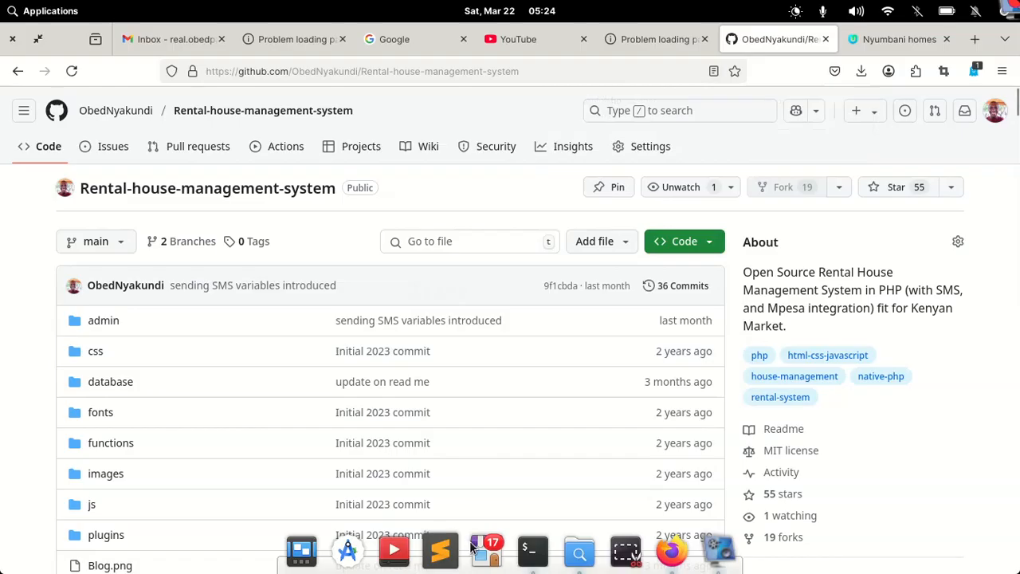
Search Google for 'download xampp for linux'
{"action": "left_click", "coordinate": [373, 39]}
{"action": "left_click", "coordinate": [359, 234]}
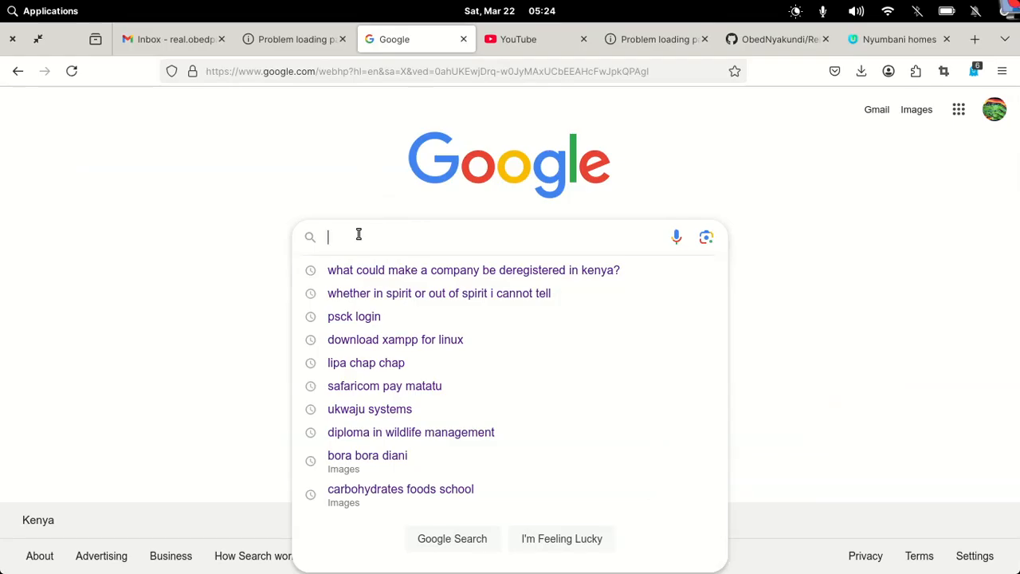
{"action": "type", "text": "download"}
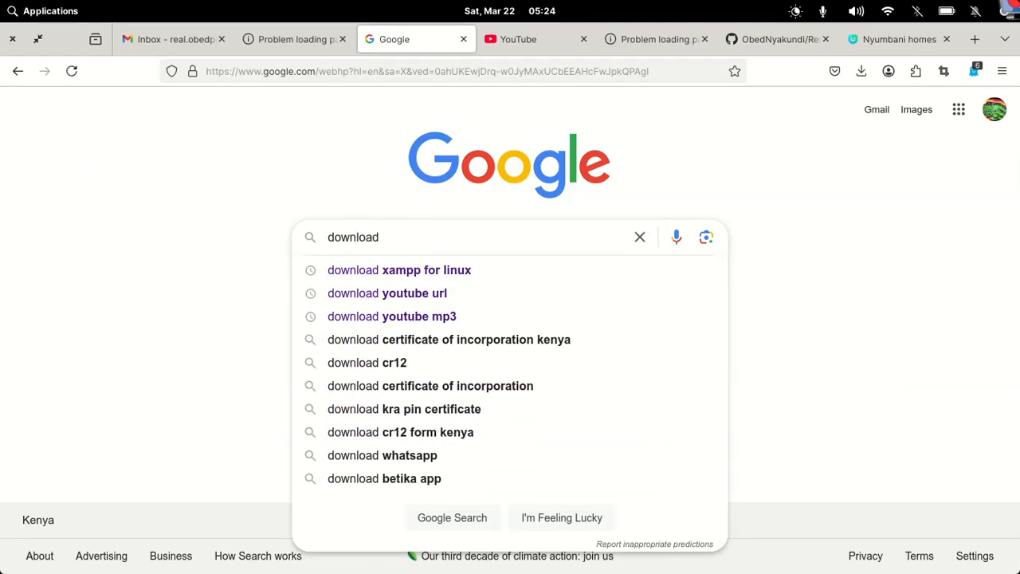
{"action": "left_click", "coordinate": [390, 272]}
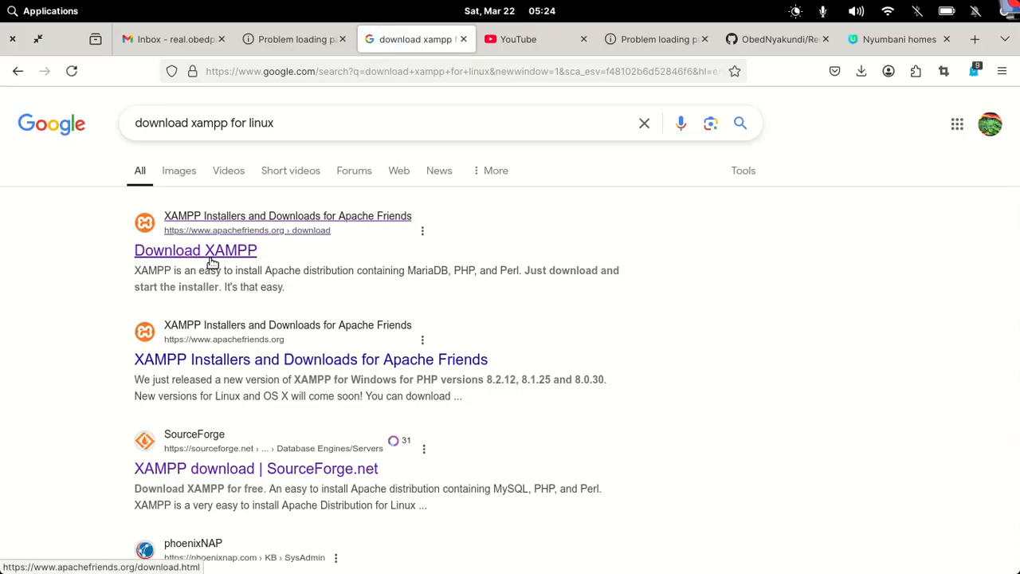
Open the Apache Friends XAMPP download page and review Linux installers 8.0.30, 8.1.25 and 8.2.12
{"action": "left_click", "coordinate": [210, 259]}
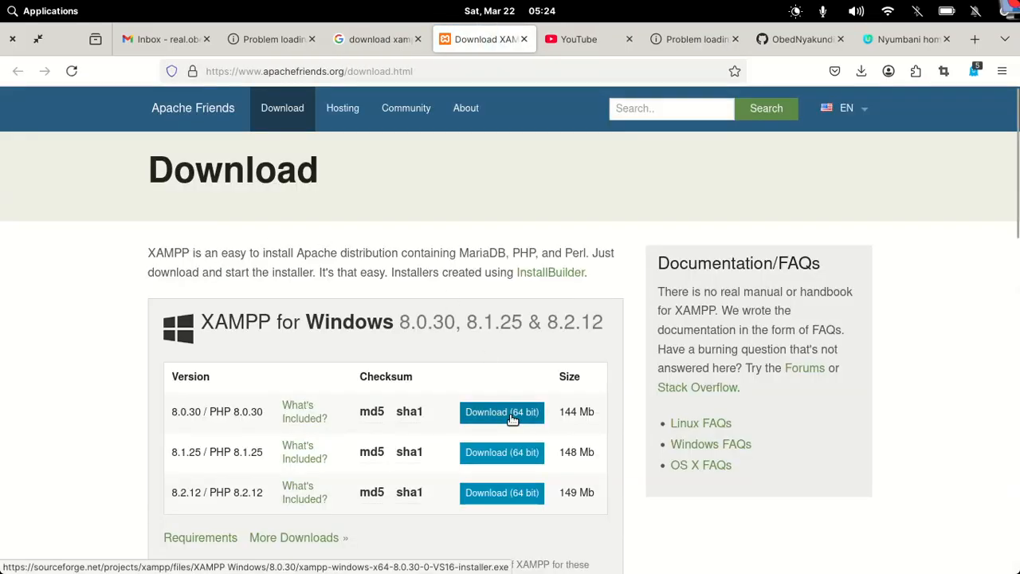
{"action": "scroll", "coordinate": [513, 419], "scroll_direction": "down", "scroll_amount": 5}
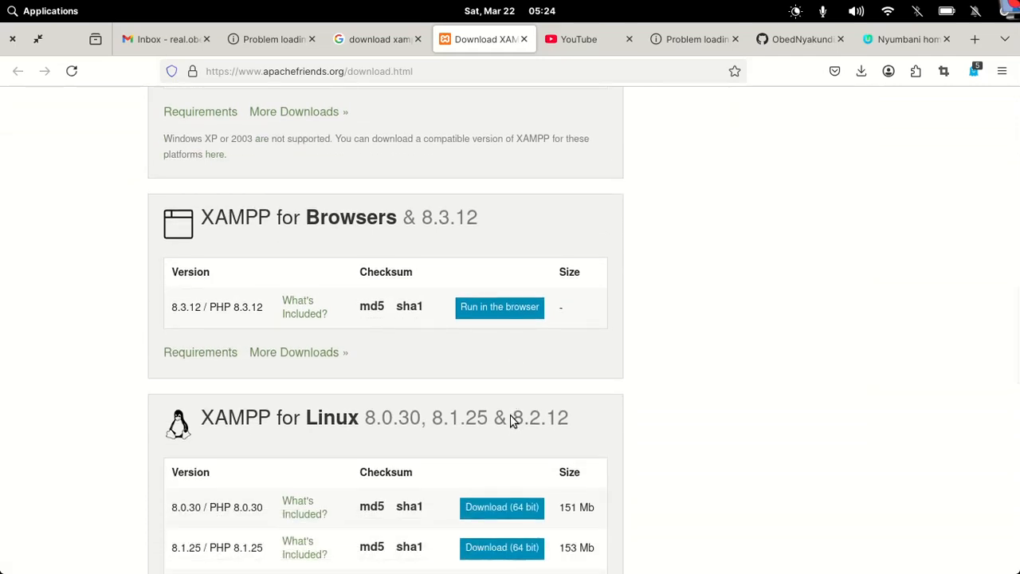
{"action": "scroll", "coordinate": [513, 421], "scroll_direction": "down", "scroll_amount": 1}
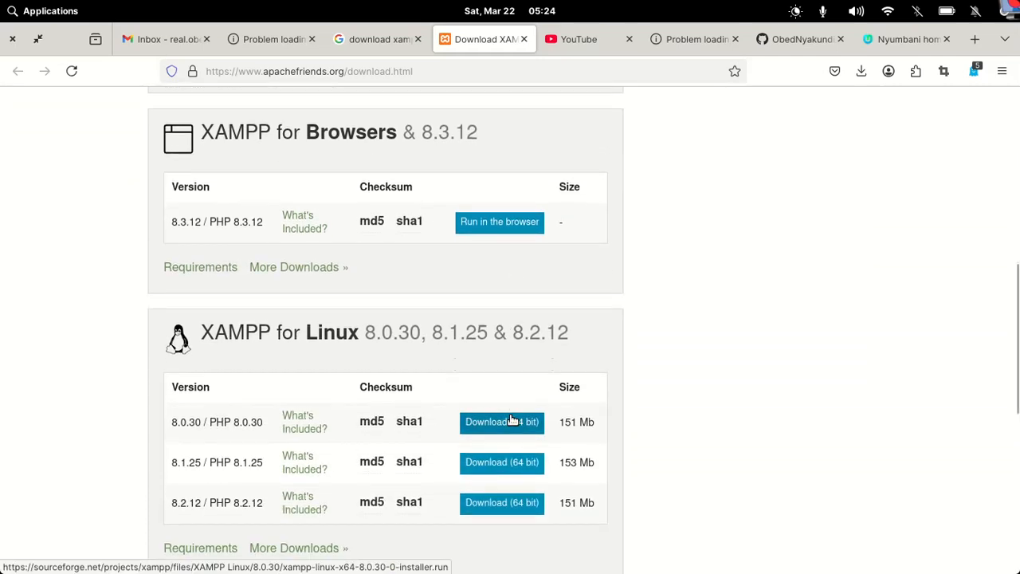
{"action": "scroll", "coordinate": [512, 420], "scroll_direction": "down", "scroll_amount": 2}
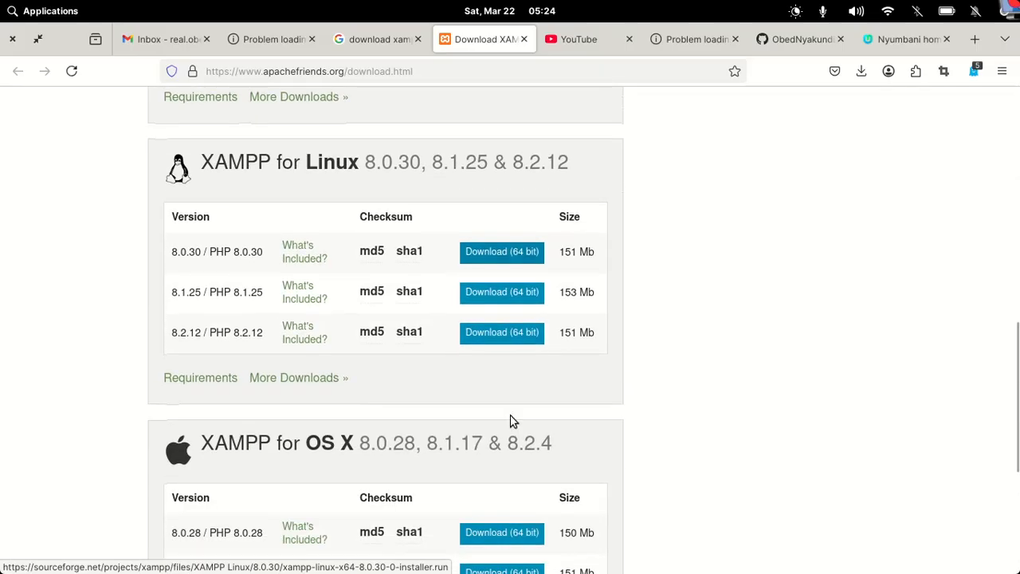
{"action": "scroll", "coordinate": [513, 420], "scroll_direction": "down", "scroll_amount": 4}
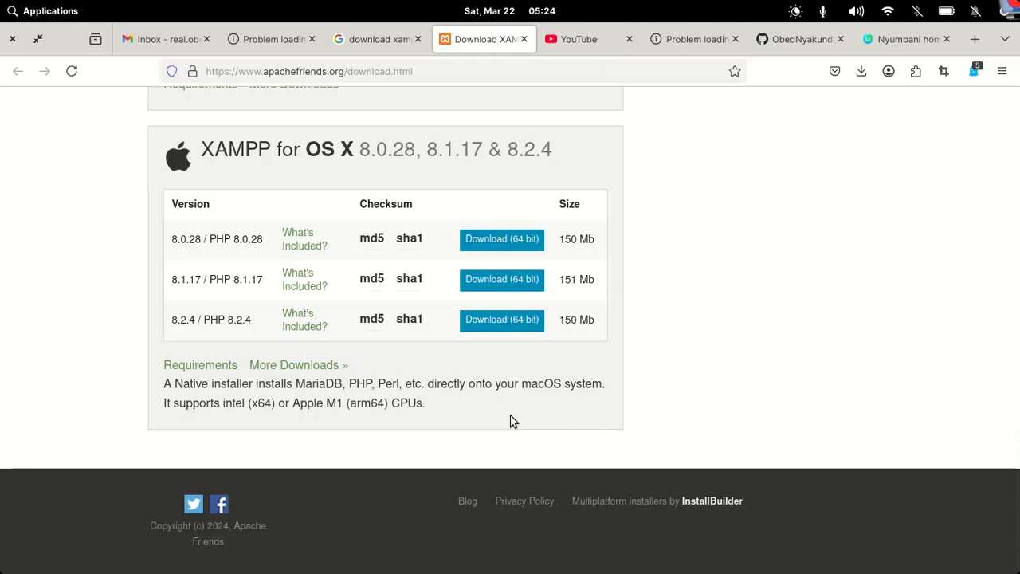
{"action": "scroll", "coordinate": [512, 420], "scroll_direction": "up", "scroll_amount": 7}
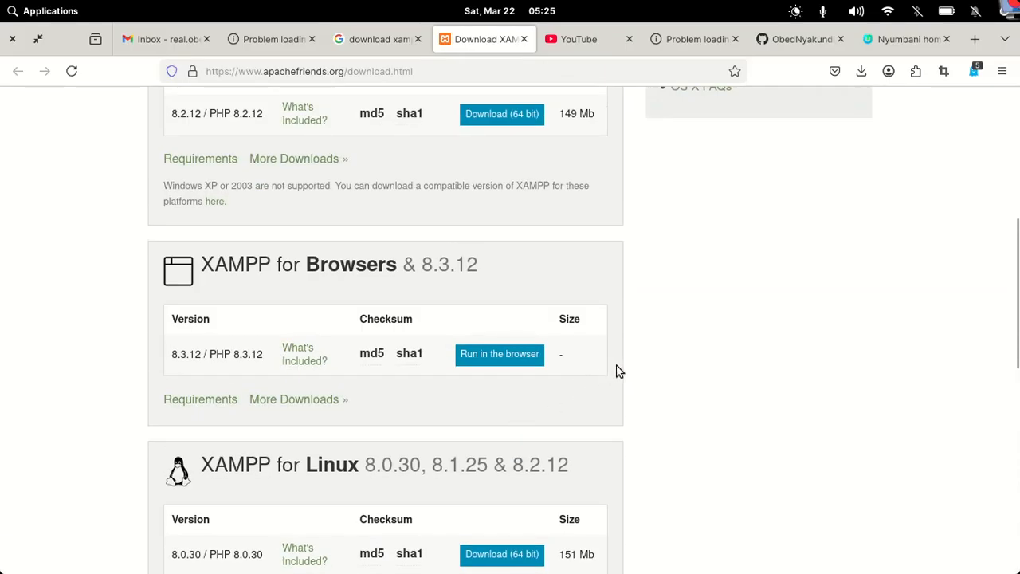
{"action": "mouse_move", "coordinate": [442, 558]}
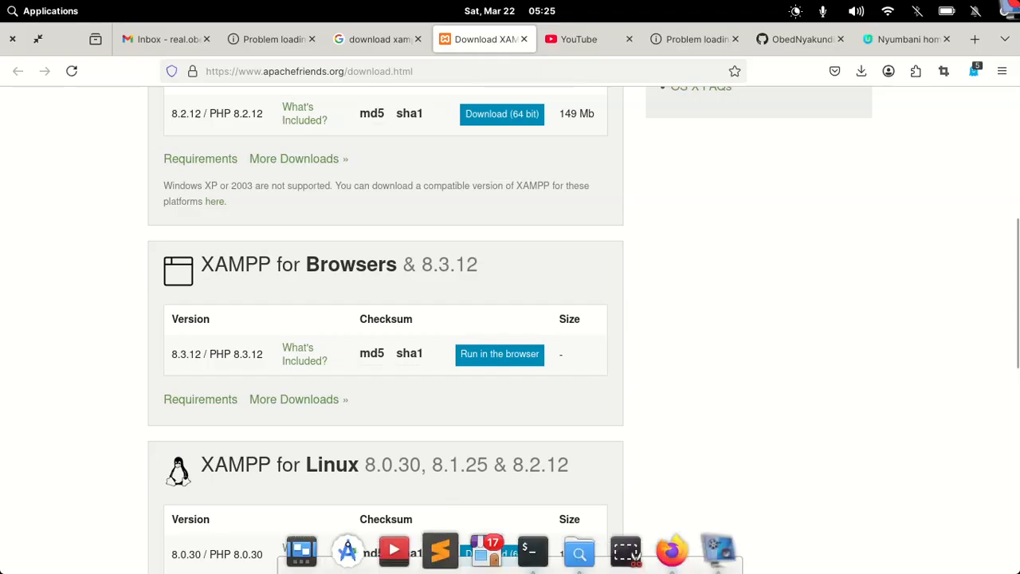
Open a terminal and run '/opt/lampp/lampp start'
{"action": "left_click", "coordinate": [532, 552]}
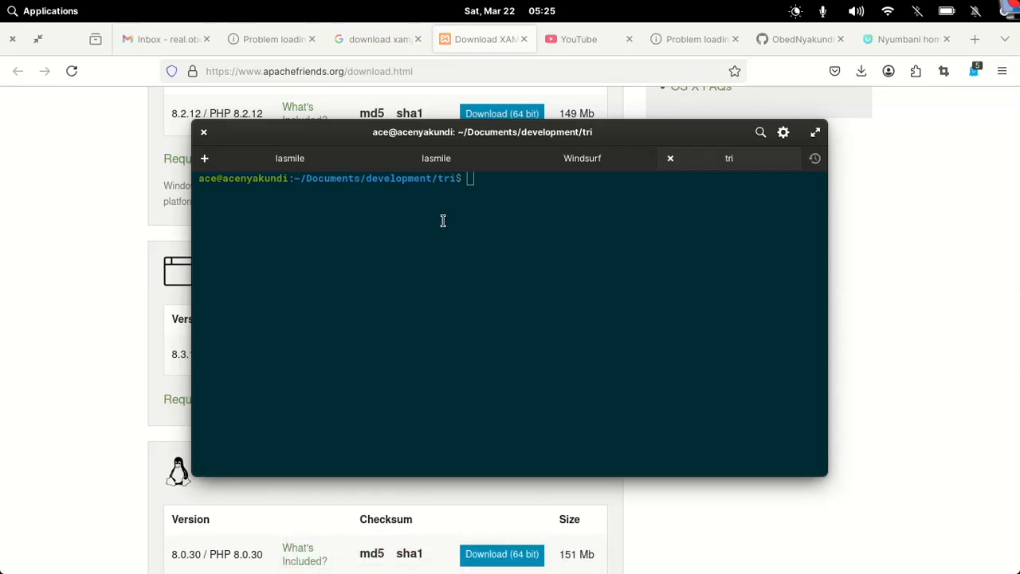
{"action": "type", "text": "/opt/lampp/lampp "}
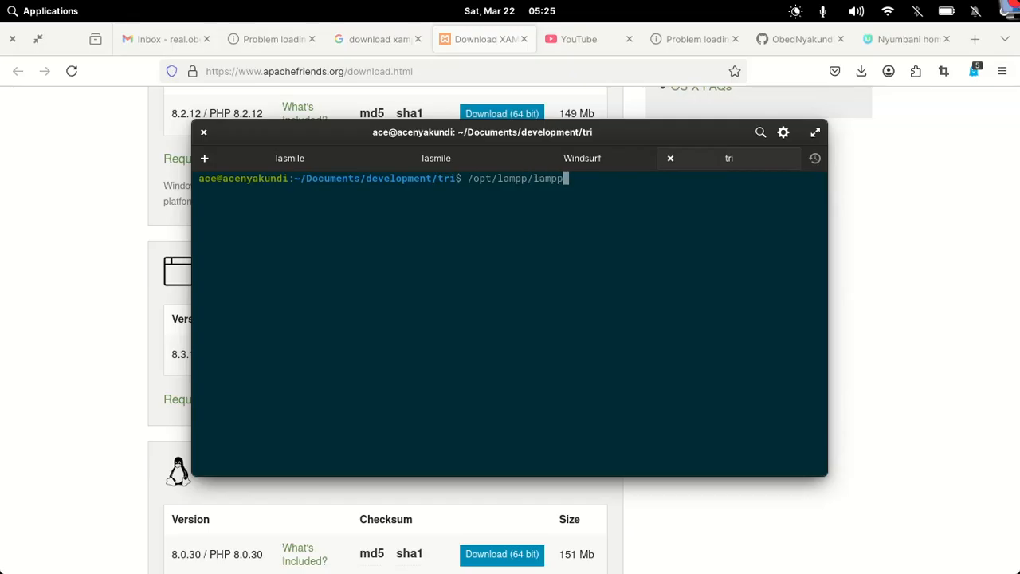
{"action": "type", "text": "start"}
{"action": "key", "text": "Return"}
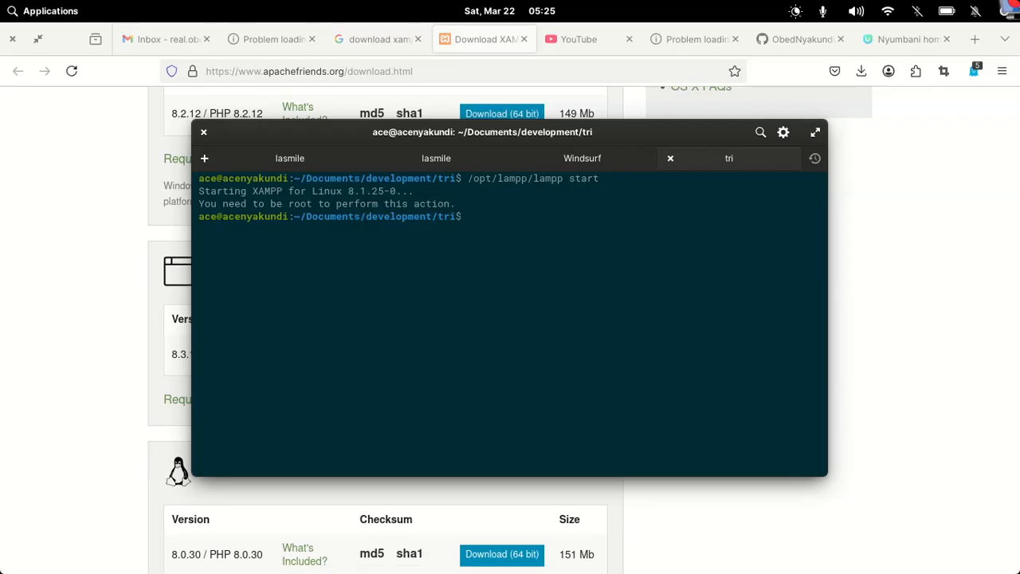
Rerun it as root with 'sudo !!', enter the account password, then run 'server start'
{"action": "type", "text": "sudo !!"}
{"action": "key", "text": "Return"}
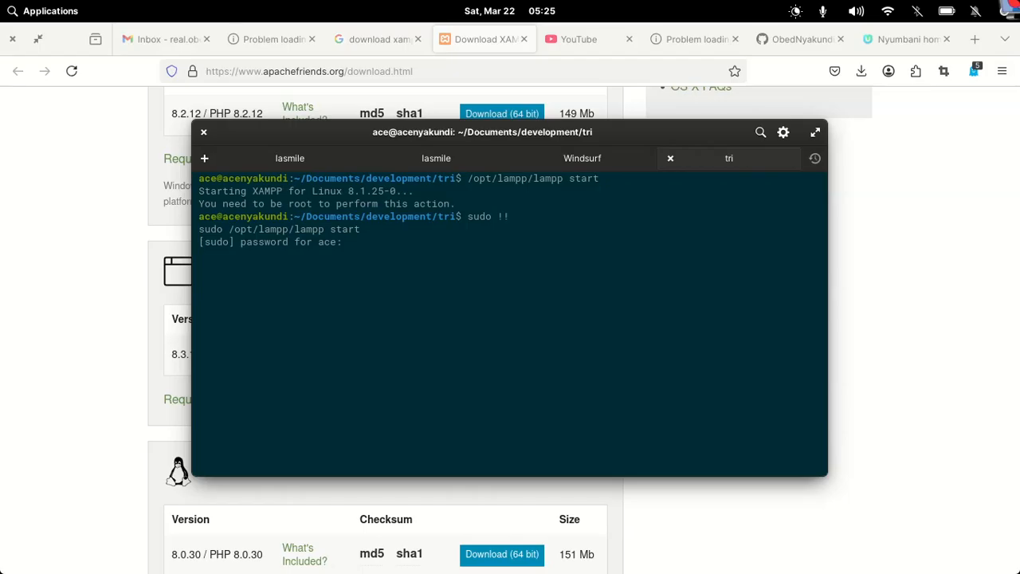
{"action": "type", "text": "***********"}
{"action": "key", "text": "Return"}
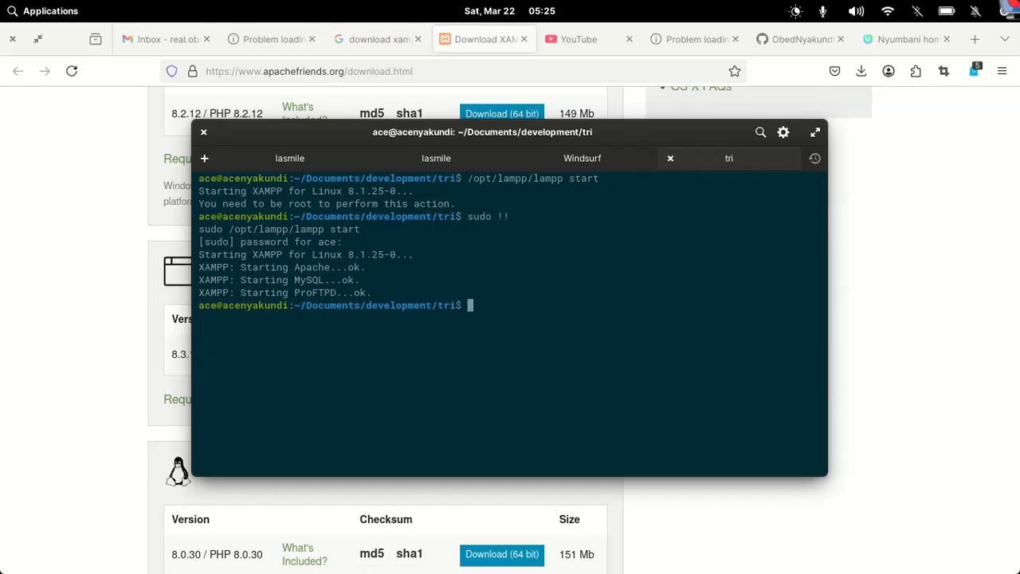
{"action": "type", "text": "server start"}
{"action": "key", "text": "Return"}
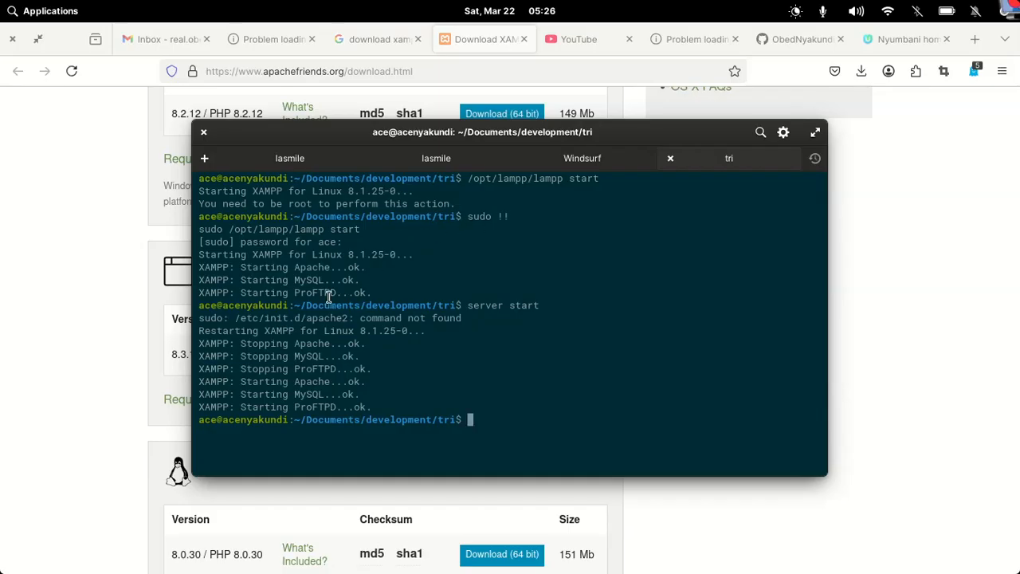
Load localhost in a new Firefox tab to show the XAMPP for Linux 8.1.25 dashboard
{"action": "left_click", "coordinate": [974, 127]}
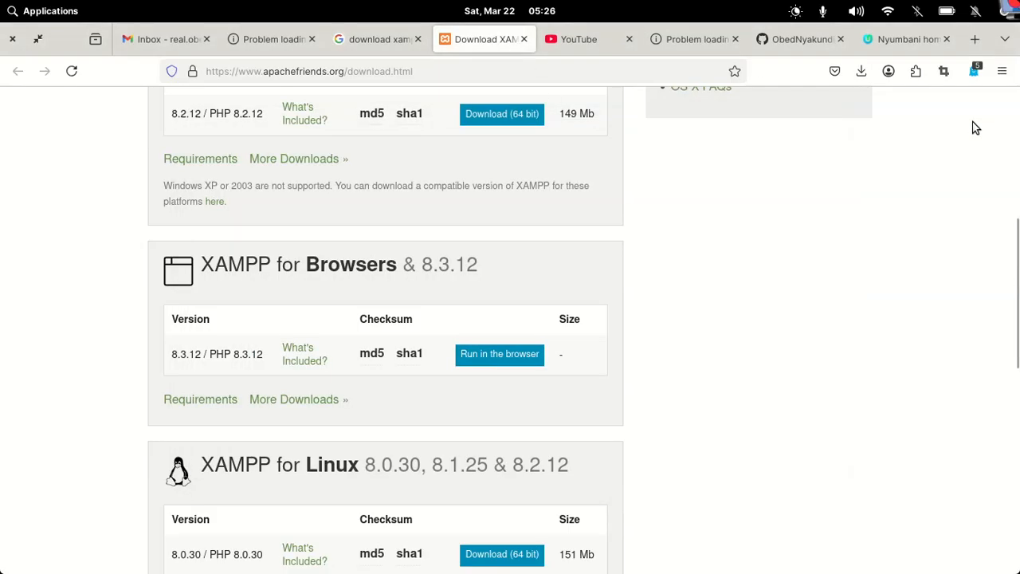
{"action": "left_click", "coordinate": [980, 40]}
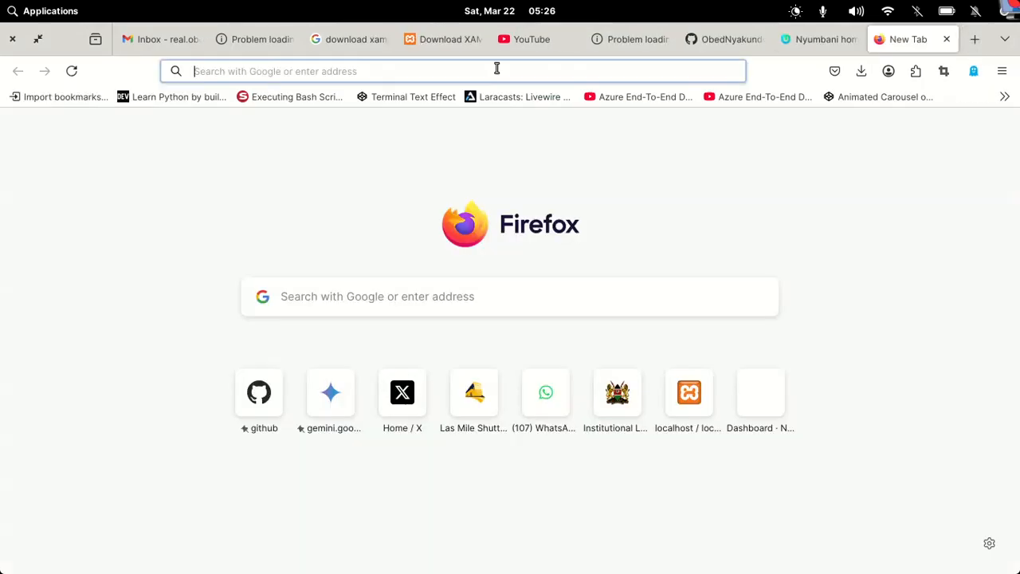
{"action": "type", "text": "localhost/"}
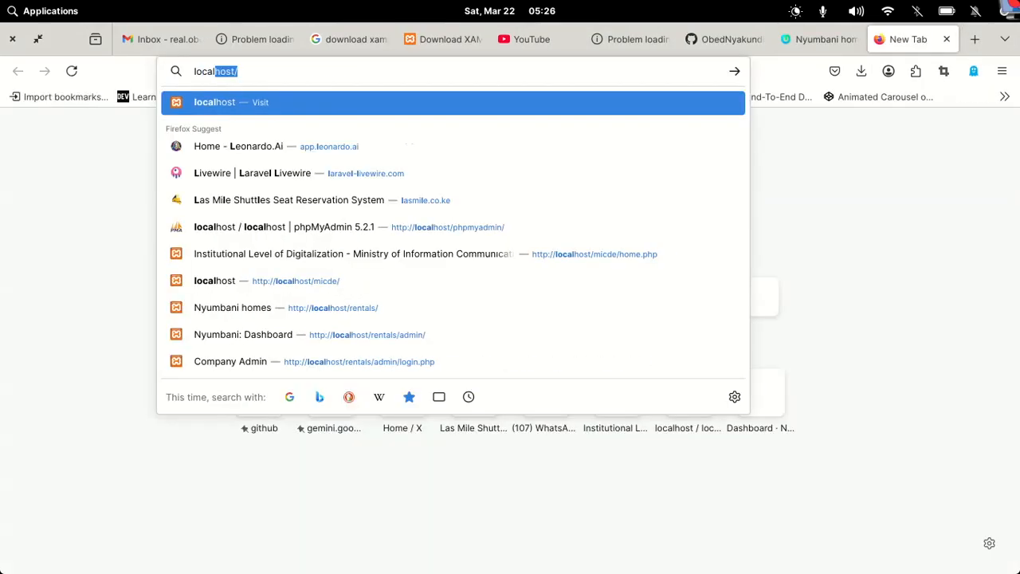
{"action": "key", "text": "Return"}
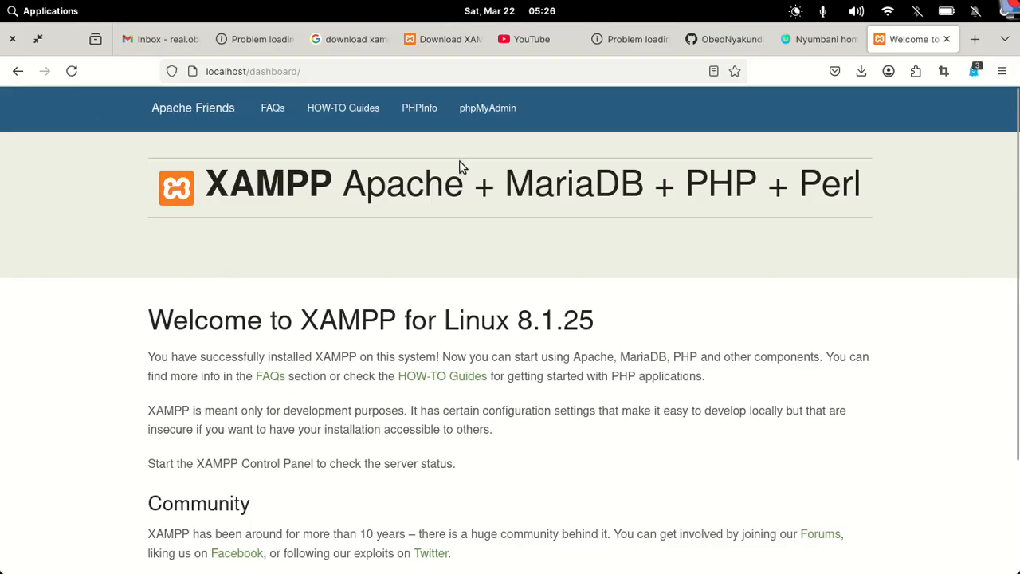
{"action": "mouse_move", "coordinate": [342, 571]}
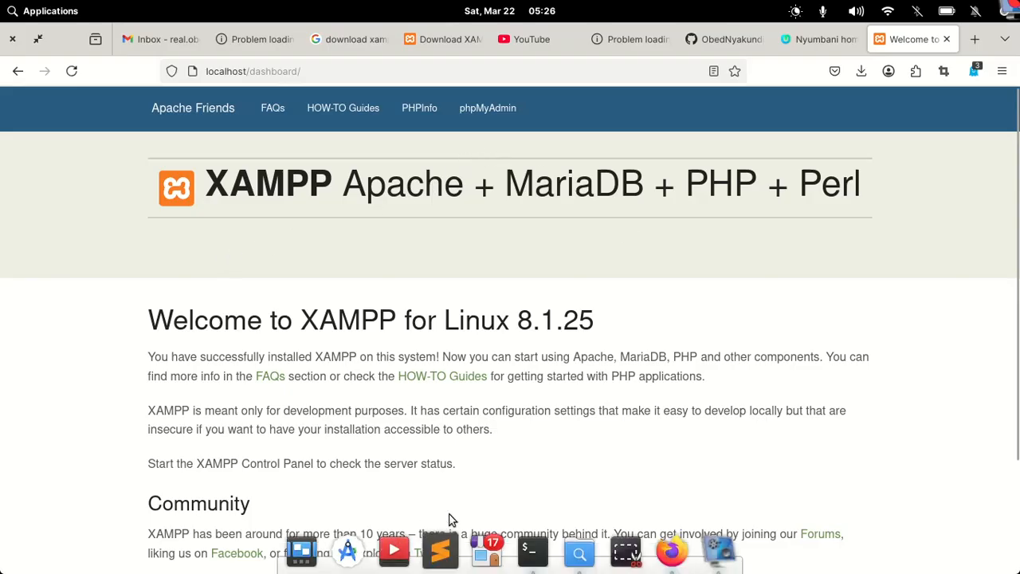
Browse Files to /opt/lampp/htdocs and display its project folders as large icons
{"action": "left_click", "coordinate": [579, 551]}
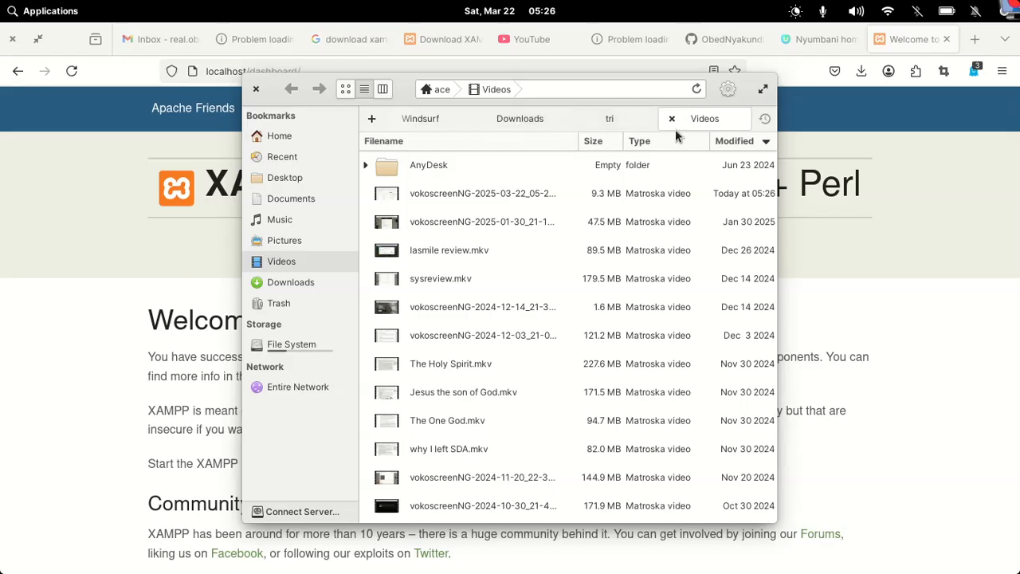
{"action": "left_click", "coordinate": [277, 346]}
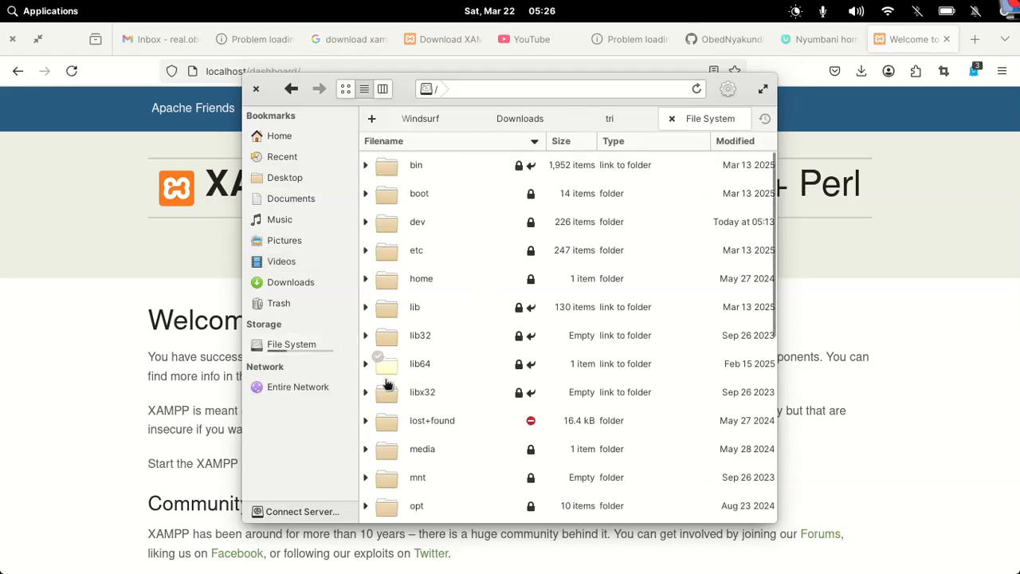
{"action": "double_click", "coordinate": [389, 505]}
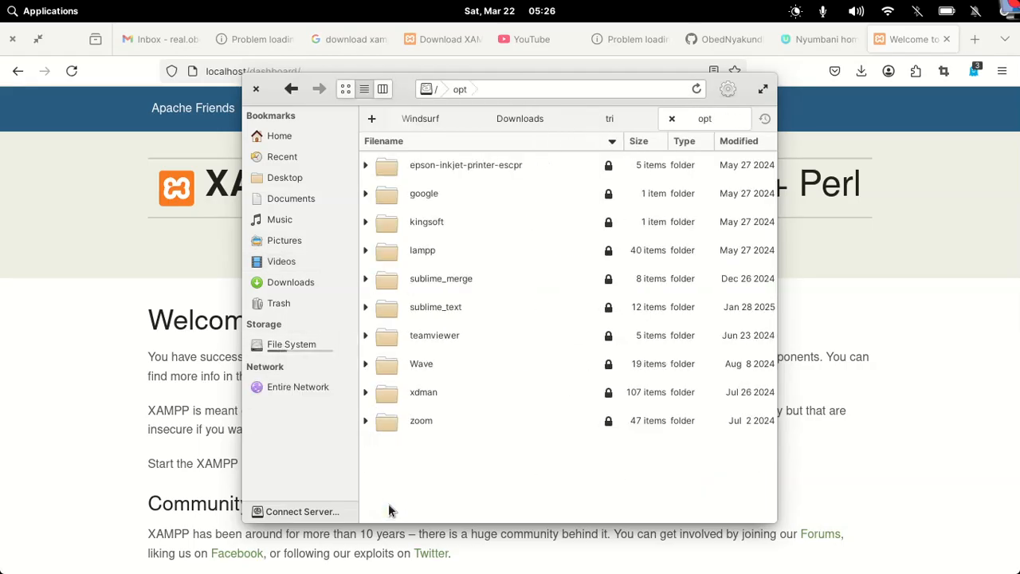
{"action": "double_click", "coordinate": [391, 255]}
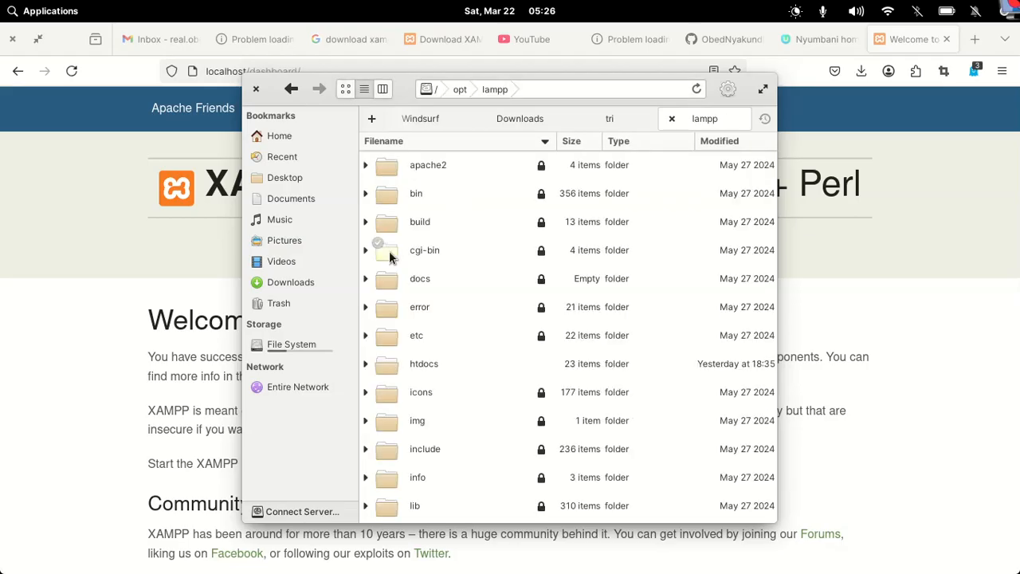
{"action": "double_click", "coordinate": [392, 368]}
{"action": "double_click", "coordinate": [392, 367]}
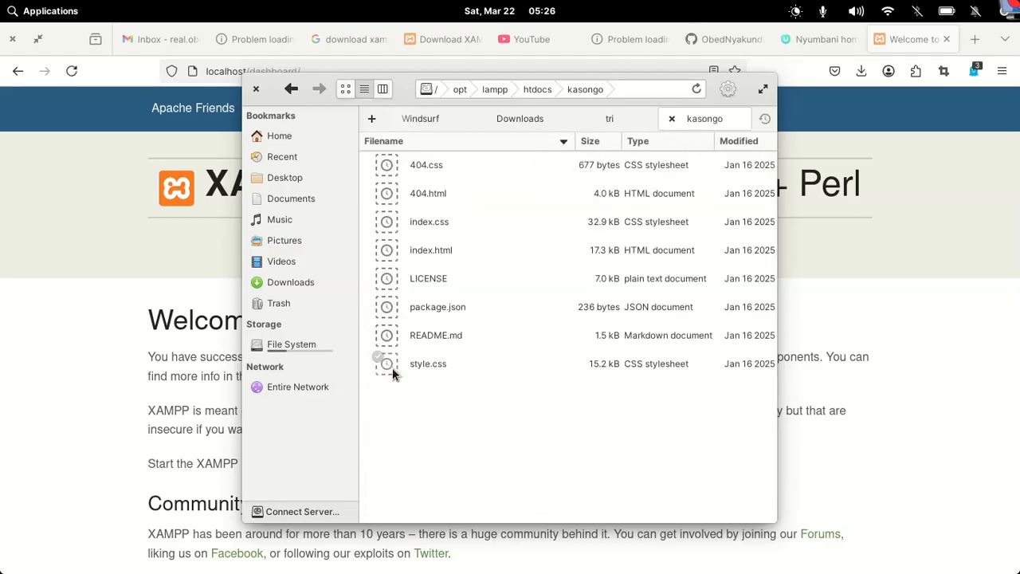
{"action": "left_click", "coordinate": [545, 89]}
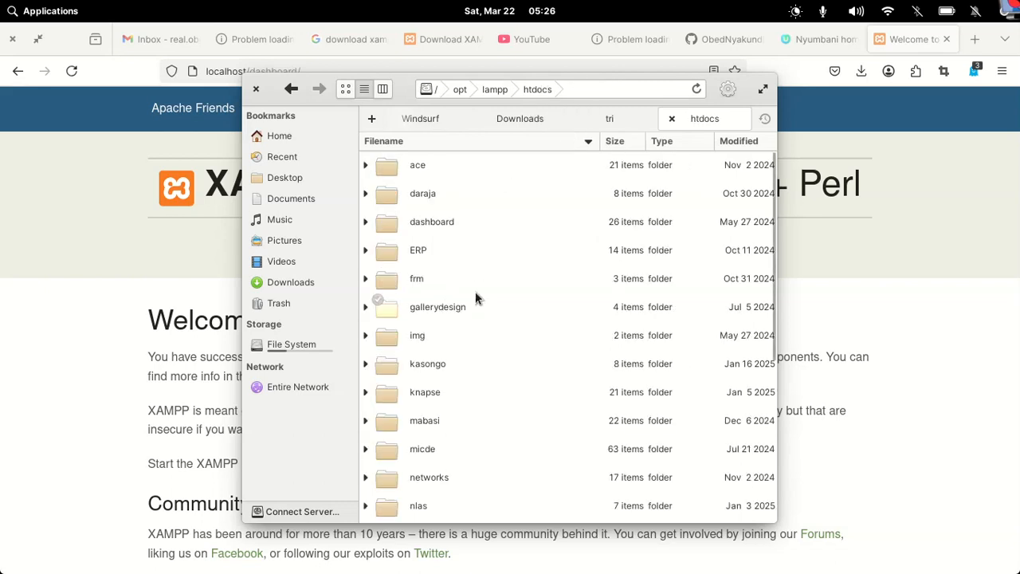
{"action": "left_click", "coordinate": [345, 88]}
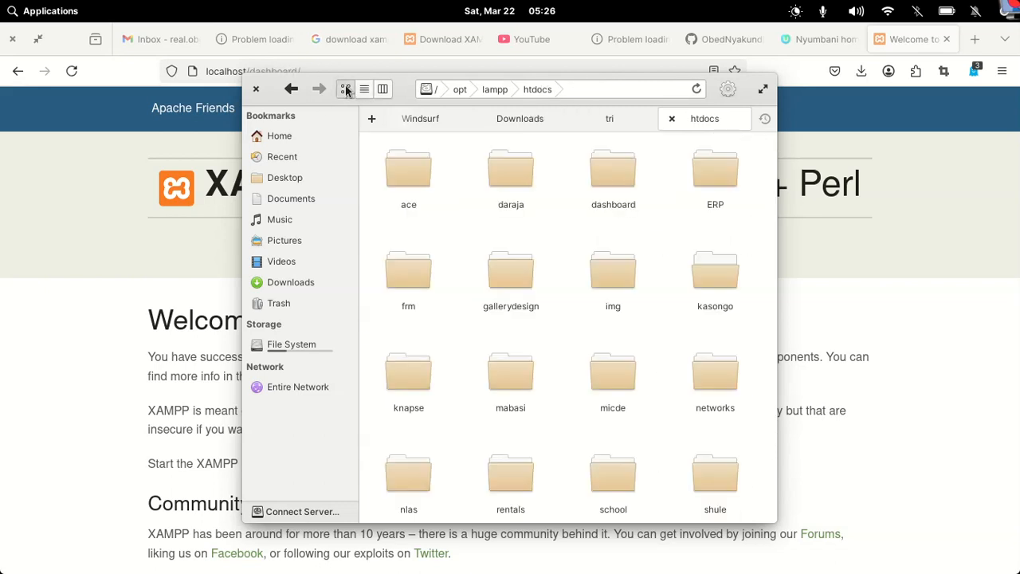
Create a new folder named 'myrentals' inside htdocs
{"action": "right_click", "coordinate": [458, 253]}
{"action": "mouse_move", "coordinate": [526, 275]}
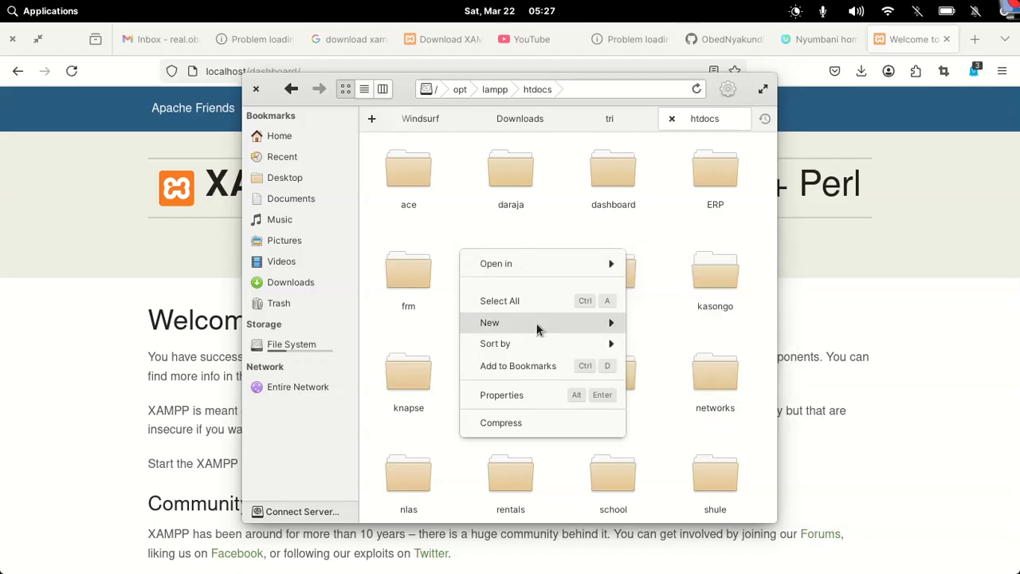
{"action": "mouse_move", "coordinate": [542, 325]}
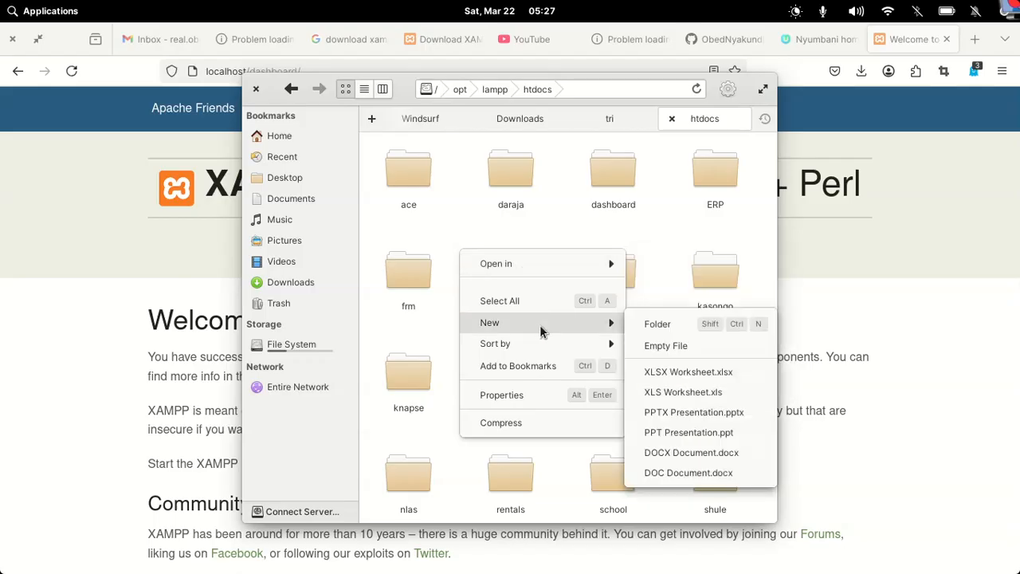
{"action": "left_click", "coordinate": [651, 323]}
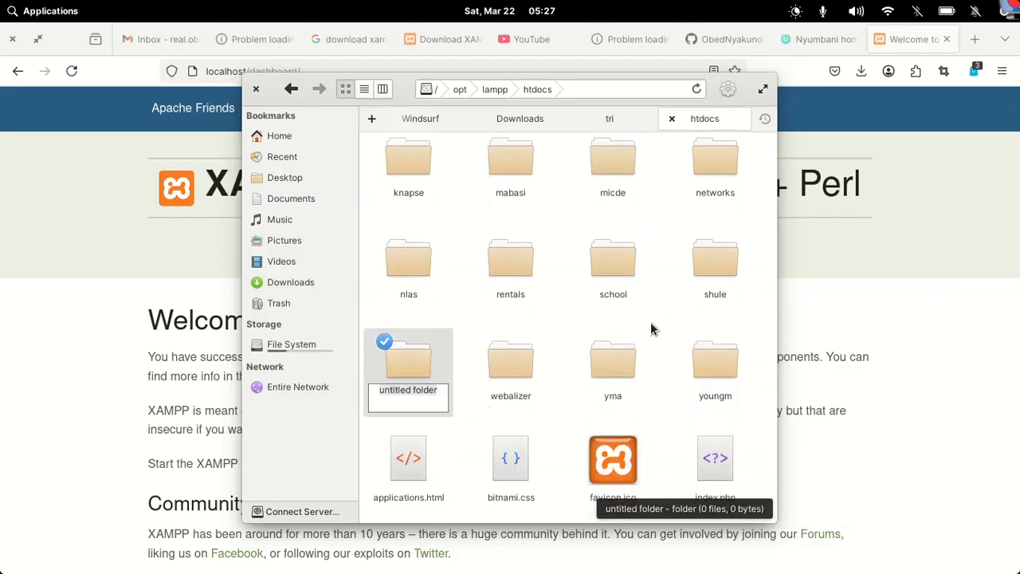
{"action": "type", "text": "myrentals"}
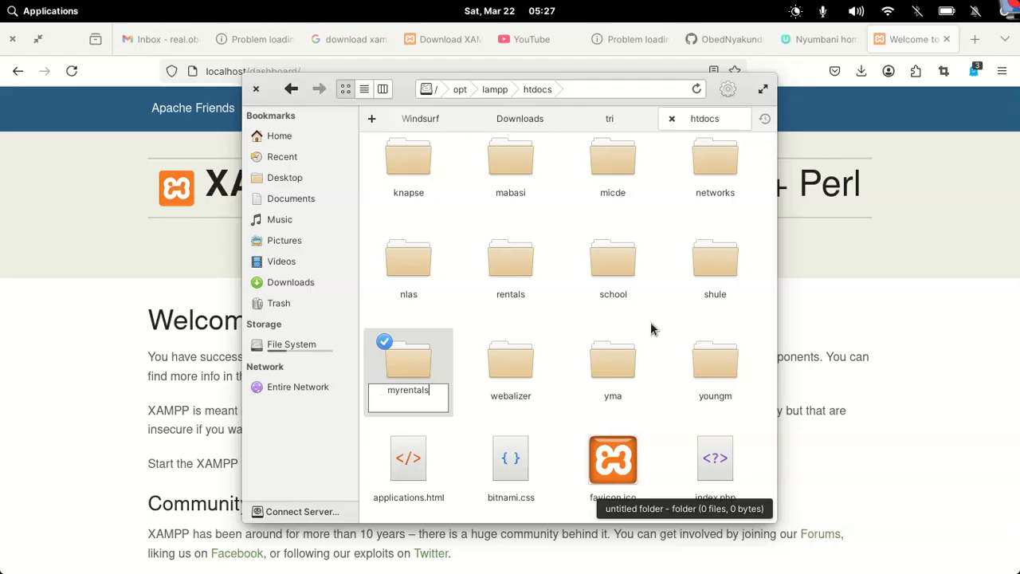
{"action": "key", "text": "Return"}
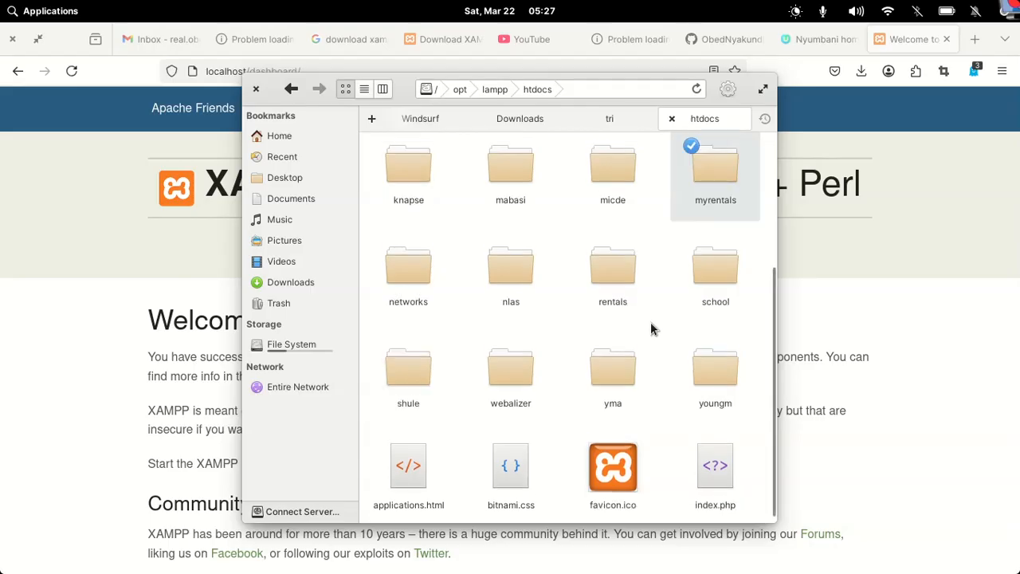
Open the myrentals folder in a terminal
{"action": "double_click", "coordinate": [703, 176]}
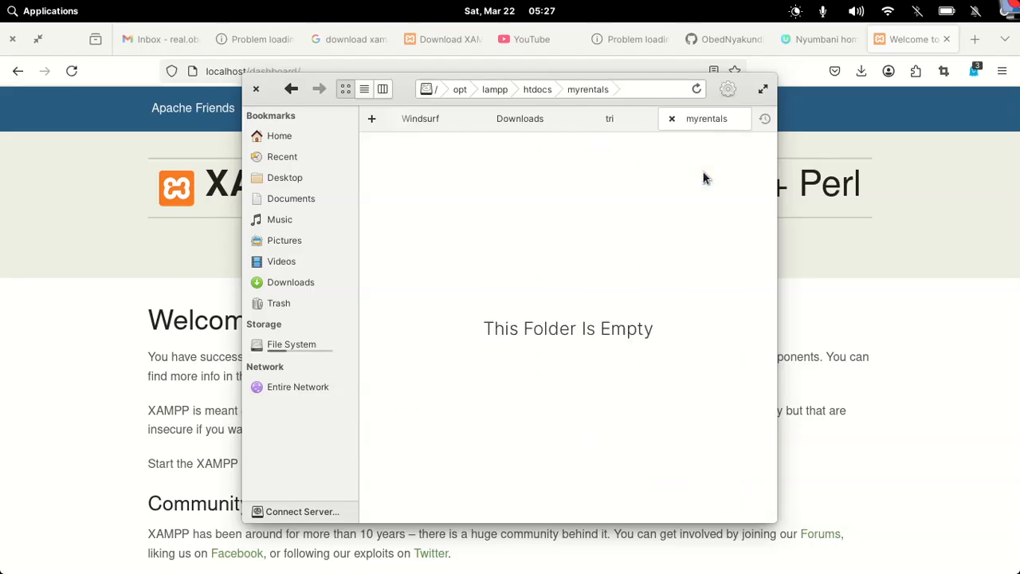
{"action": "right_click", "coordinate": [439, 175]}
{"action": "mouse_move", "coordinate": [521, 197]}
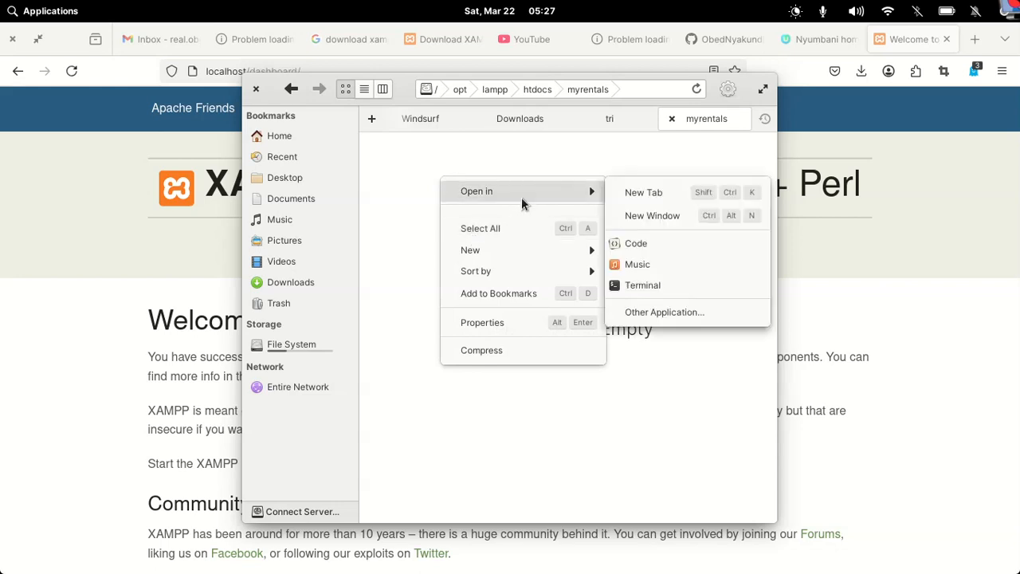
{"action": "left_click", "coordinate": [668, 287]}
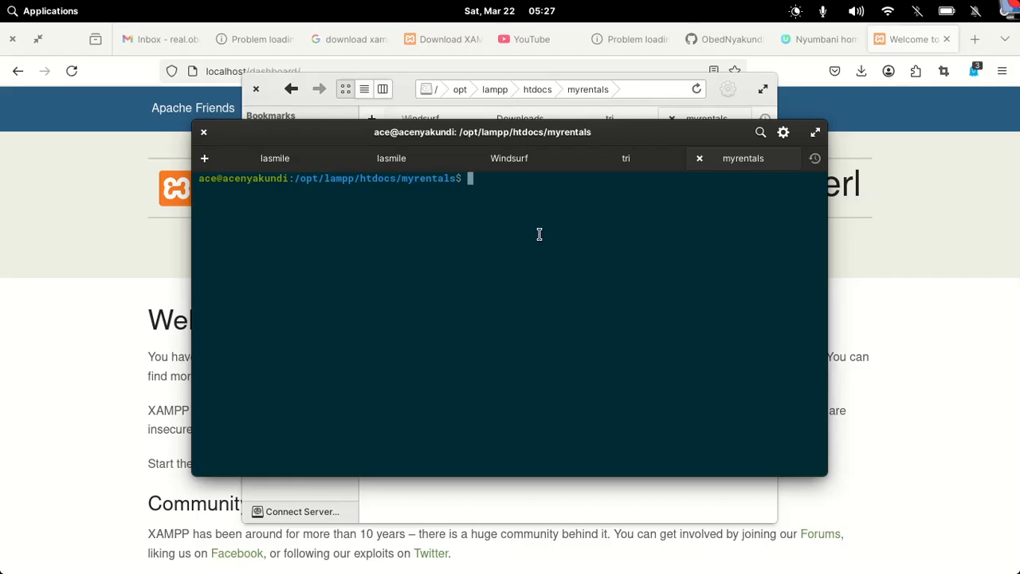
Run 'git clone' with the Rental-house-management-system URL copied from GitHub's address bar
{"action": "type", "text": "git clone"}
{"action": "left_click", "coordinate": [801, 90]}
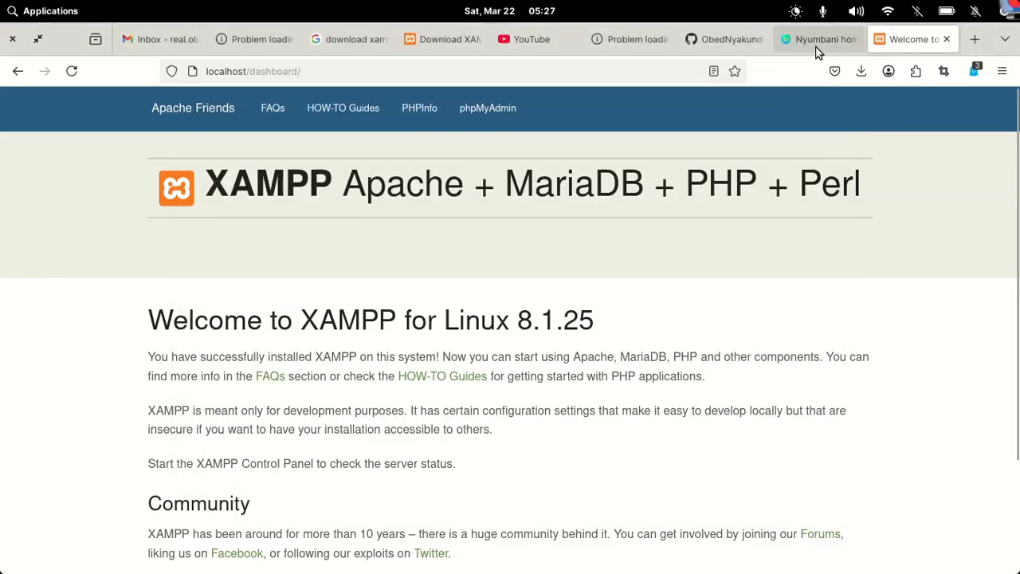
{"action": "left_click", "coordinate": [715, 41]}
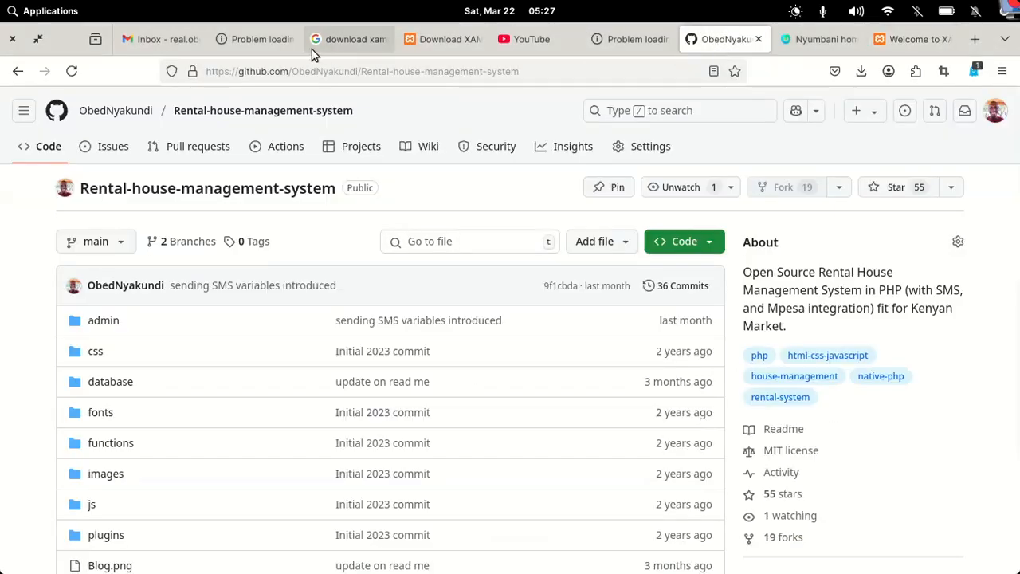
{"action": "left_click", "coordinate": [397, 73]}
{"action": "key", "text": "ctrl+c"}
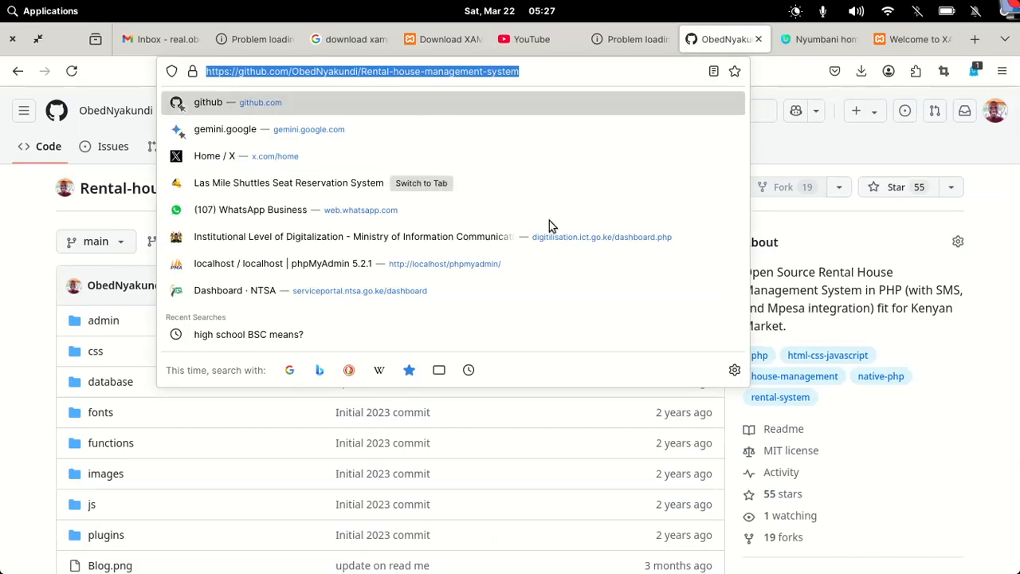
{"action": "mouse_move", "coordinate": [669, 569]}
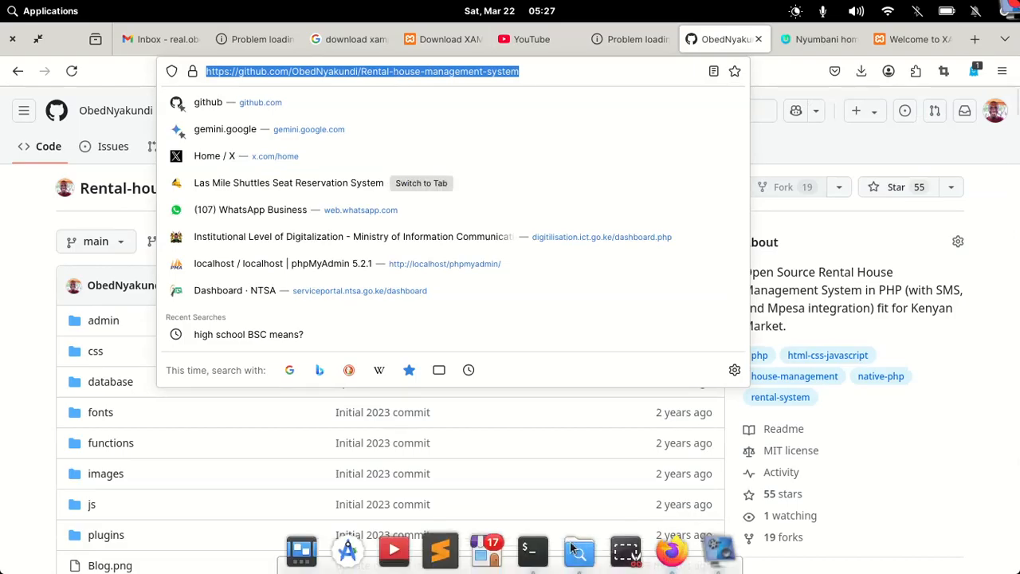
{"action": "left_click", "coordinate": [532, 550]}
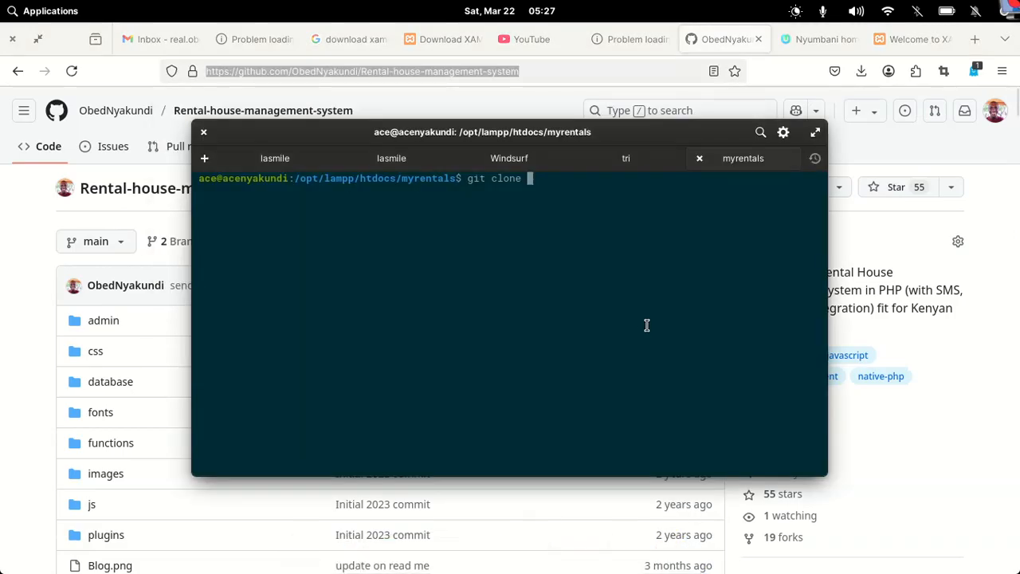
{"action": "key", "text": "ctrl+shift+v"}
{"action": "key", "text": "Return"}
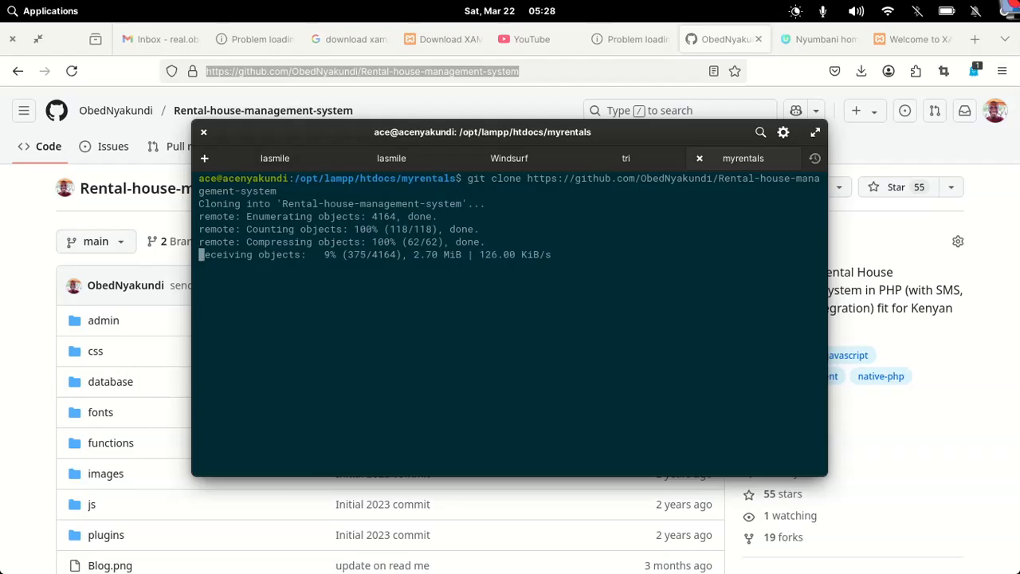
{"action": "mouse_move", "coordinate": [638, 568]}
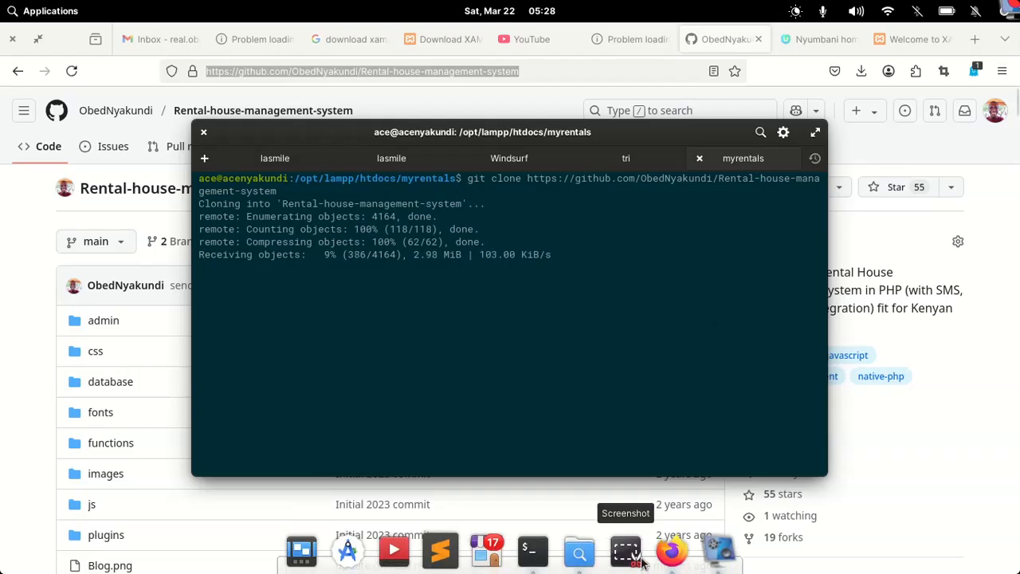
Open Files and browse through the Downloads folder listing
{"action": "left_click", "coordinate": [578, 556]}
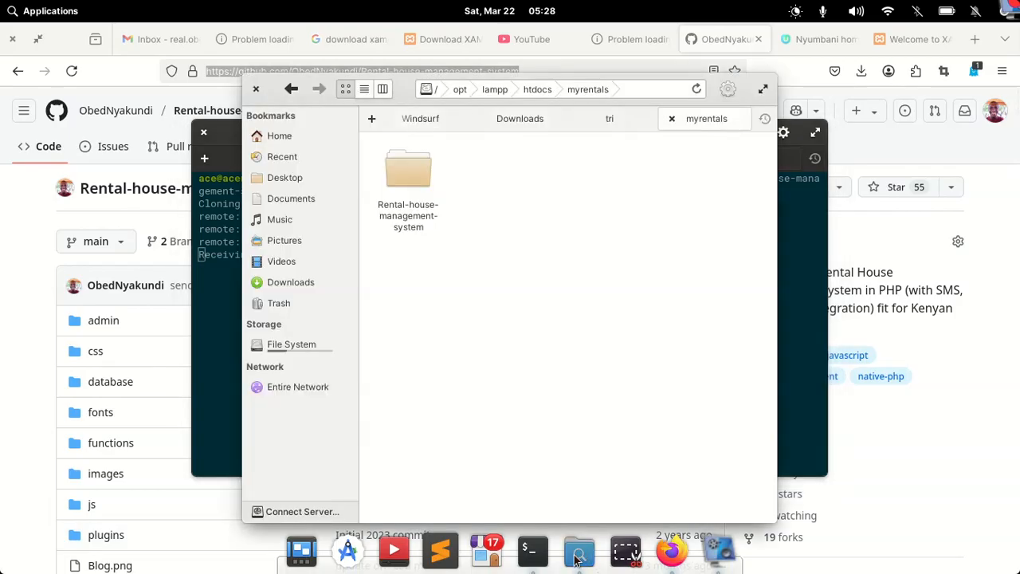
{"action": "left_click", "coordinate": [522, 119]}
{"action": "scroll", "coordinate": [561, 333], "scroll_direction": "down", "scroll_amount": 5}
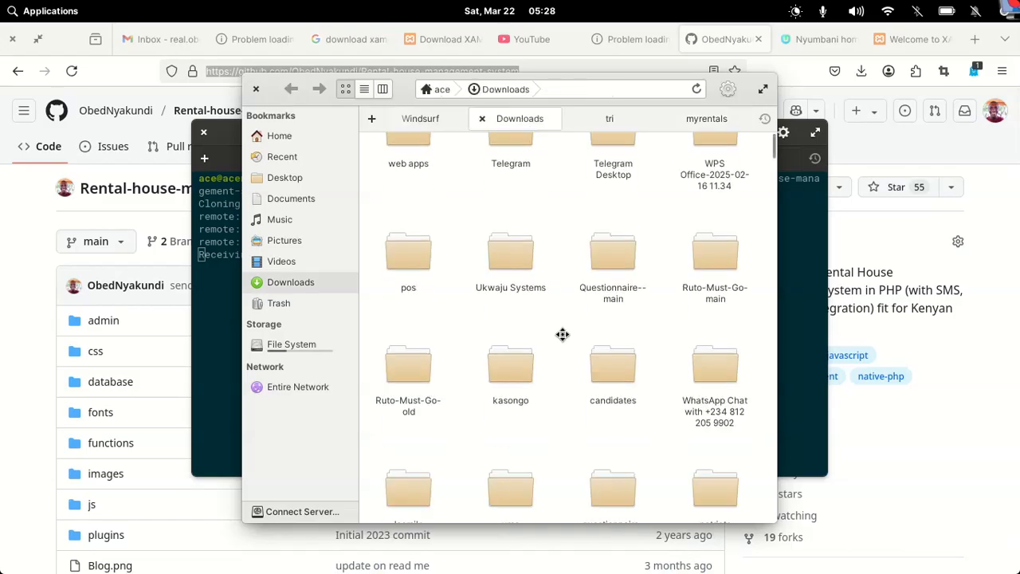
{"action": "scroll", "coordinate": [562, 333], "scroll_direction": "down", "scroll_amount": 3}
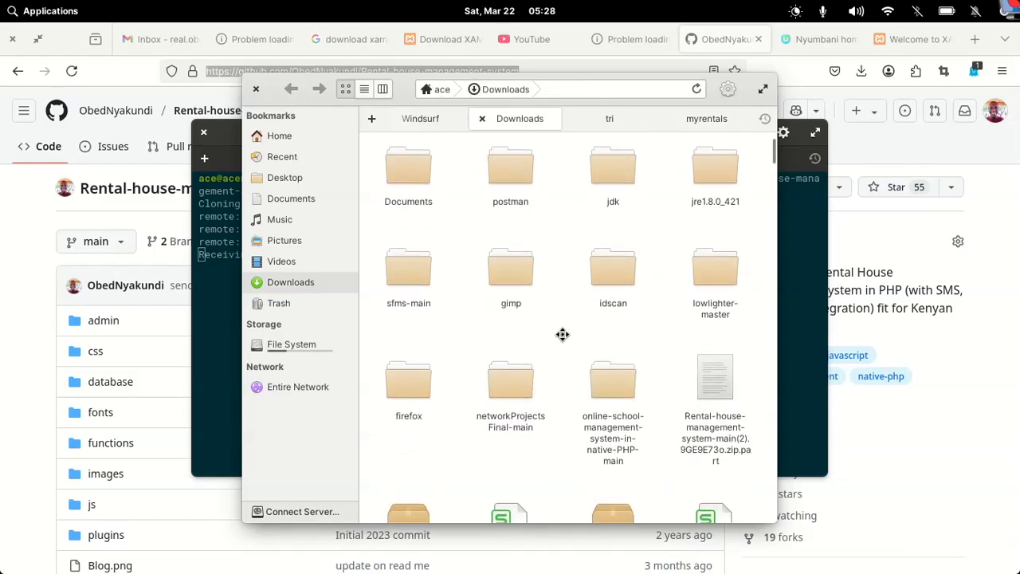
{"action": "scroll", "coordinate": [561, 334], "scroll_direction": "down", "scroll_amount": 2}
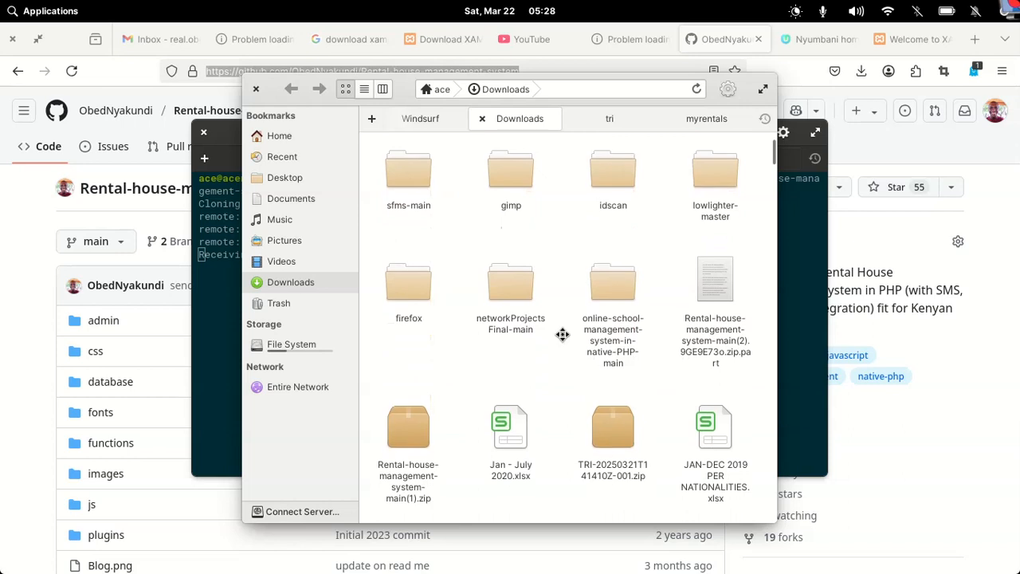
{"action": "left_click", "coordinate": [699, 89]}
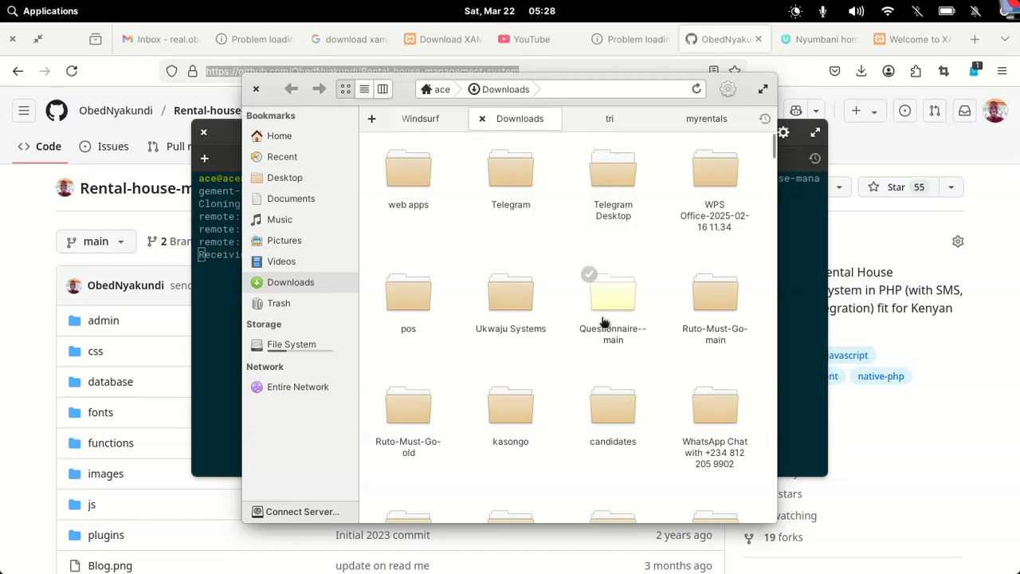
{"action": "scroll", "coordinate": [603, 321], "scroll_direction": "down", "scroll_amount": 10}
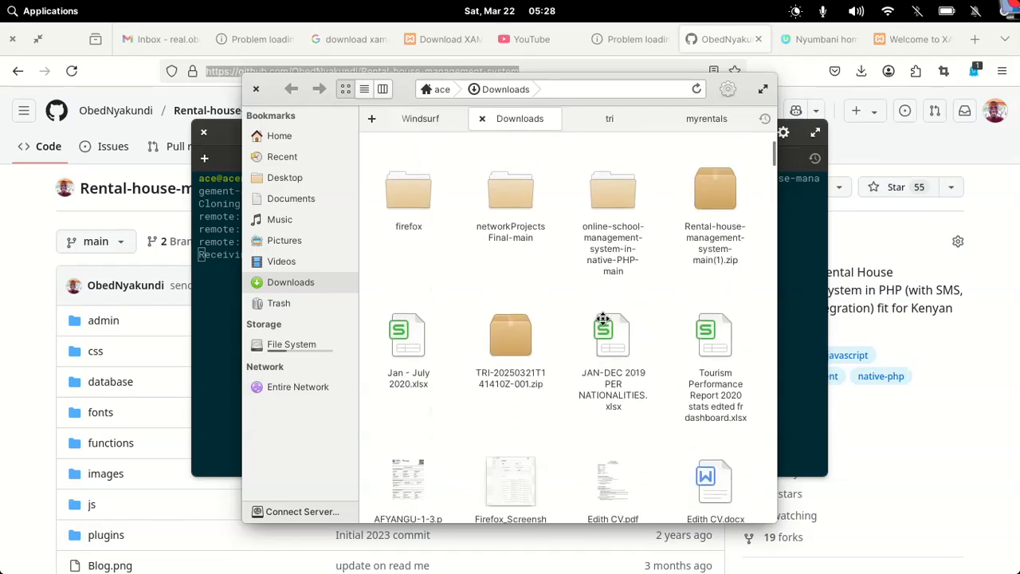
{"action": "scroll", "coordinate": [603, 318], "scroll_direction": "down", "scroll_amount": 1}
{"action": "scroll", "coordinate": [604, 318], "scroll_direction": "up", "scroll_amount": 1}
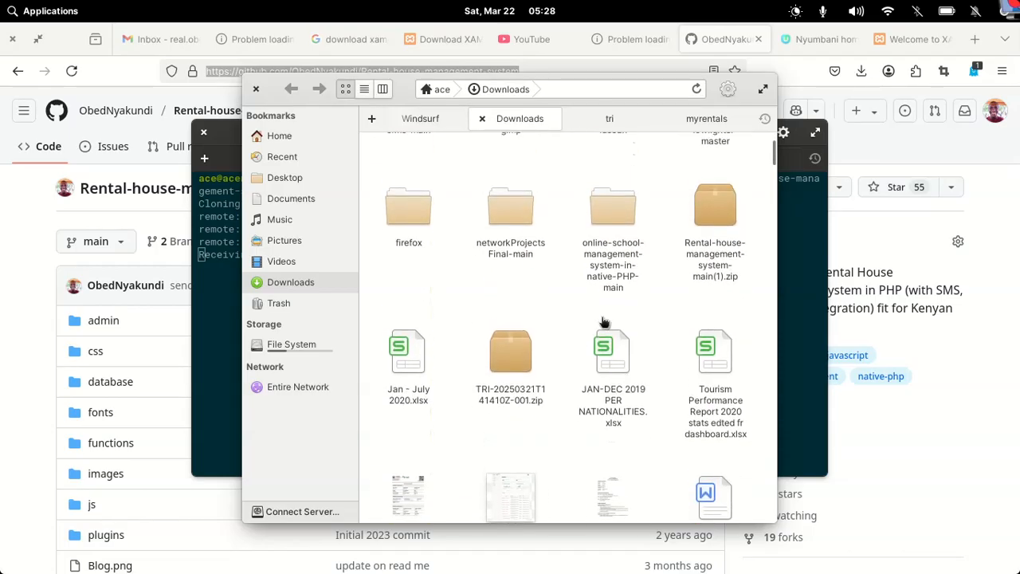
Cut the Rental-house-management-system-main(1).zip archive from Downloads
{"action": "left_click", "coordinate": [701, 227]}
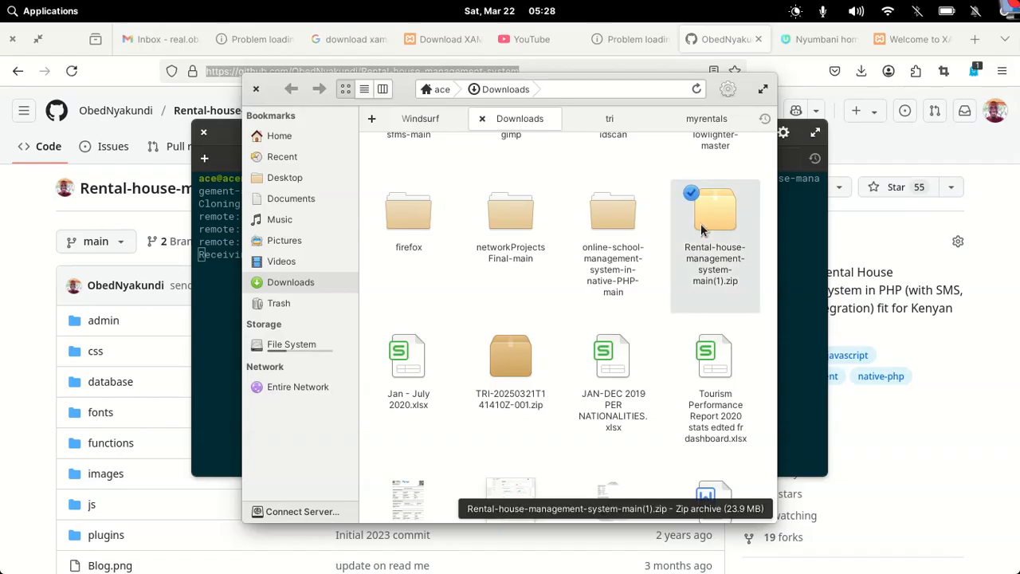
{"action": "right_click", "coordinate": [701, 223]}
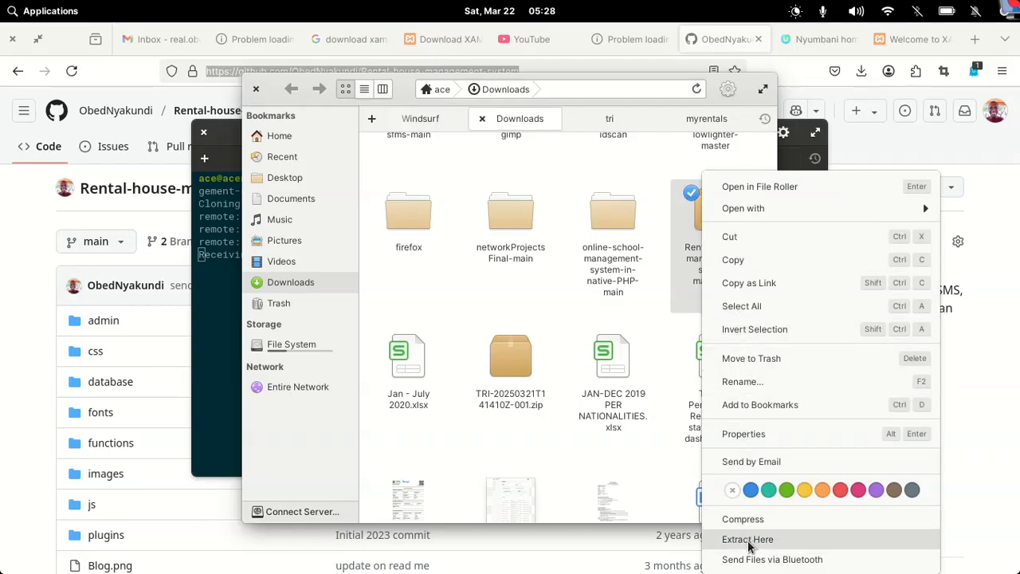
{"action": "left_click", "coordinate": [657, 302]}
{"action": "right_click", "coordinate": [715, 267]}
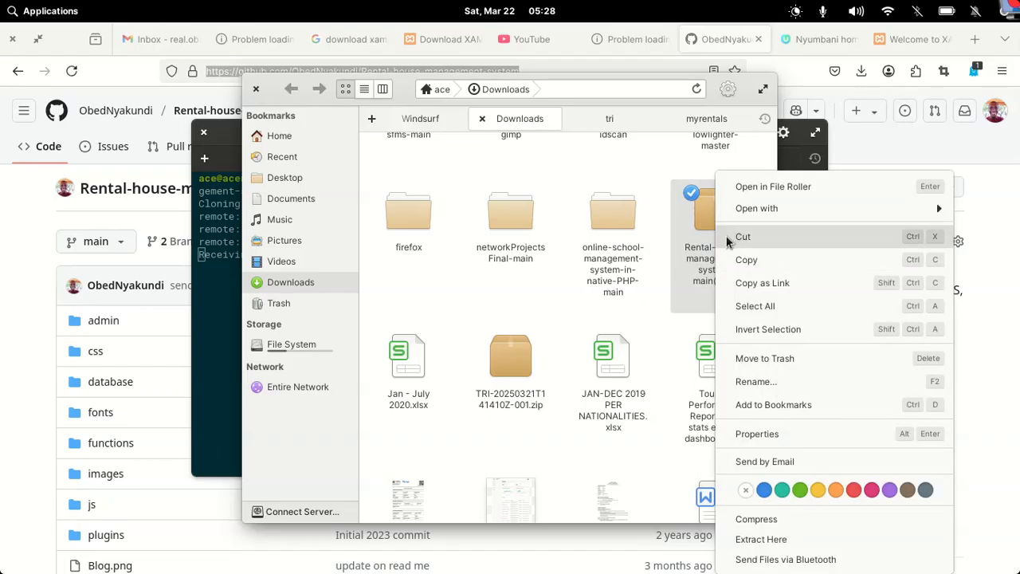
{"action": "left_click", "coordinate": [742, 237]}
{"action": "scroll", "coordinate": [561, 248], "scroll_direction": "up", "scroll_amount": 10}
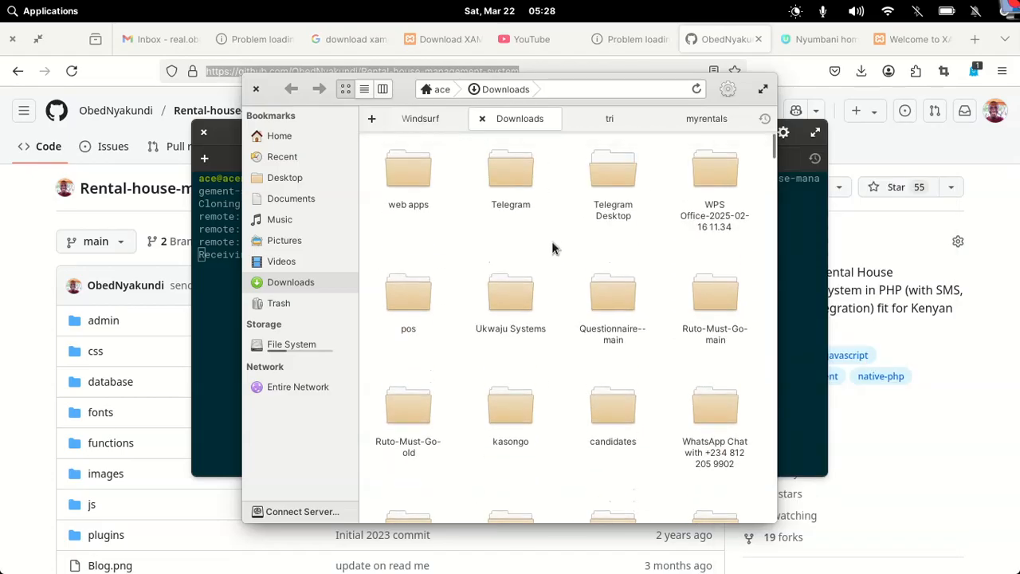
Paste the zip into the web apps folder and extract it there
{"action": "left_click", "coordinate": [410, 180]}
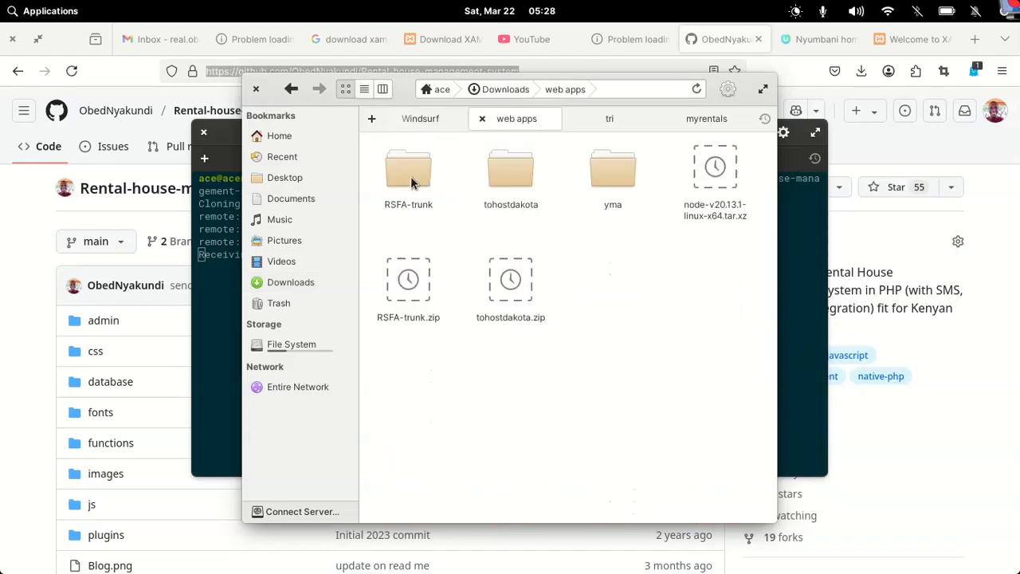
{"action": "right_click", "coordinate": [614, 300]}
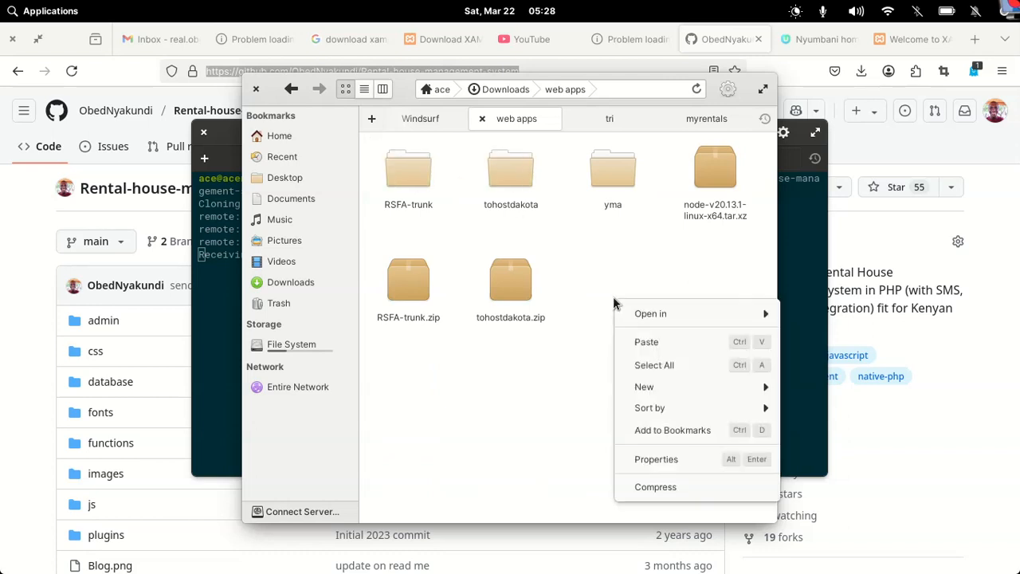
{"action": "left_click", "coordinate": [659, 343]}
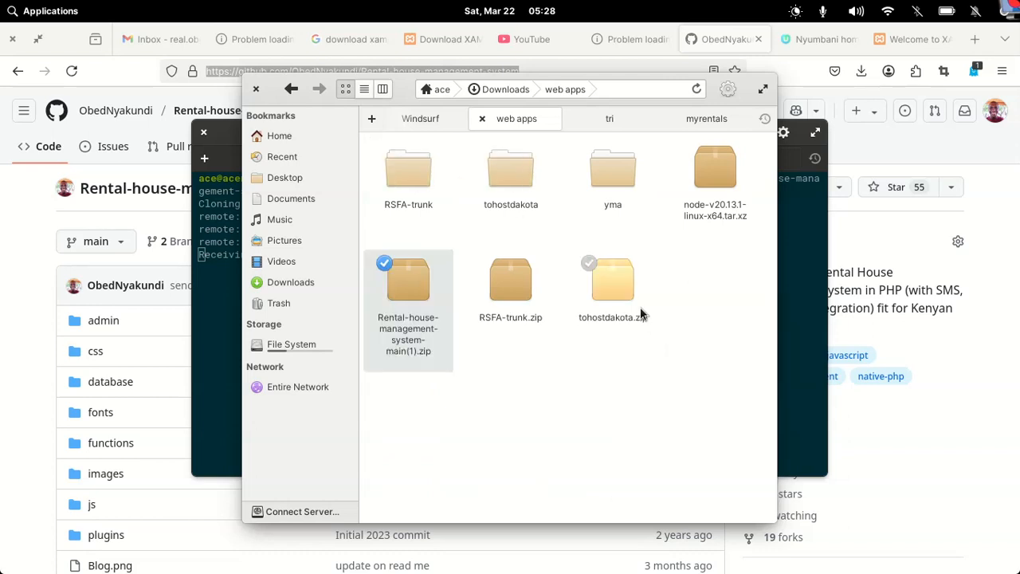
{"action": "right_click", "coordinate": [405, 283]}
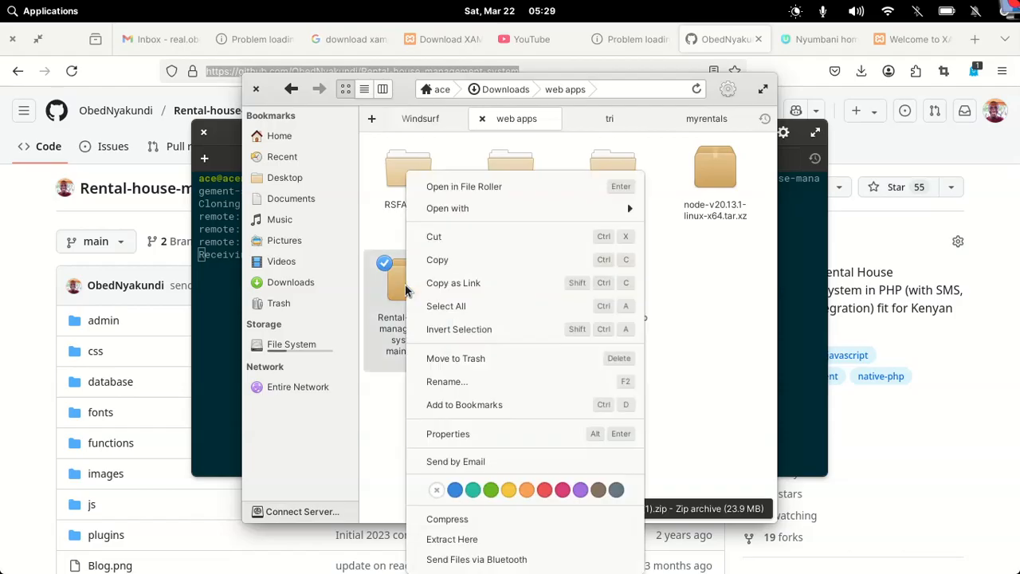
{"action": "left_click", "coordinate": [452, 540]}
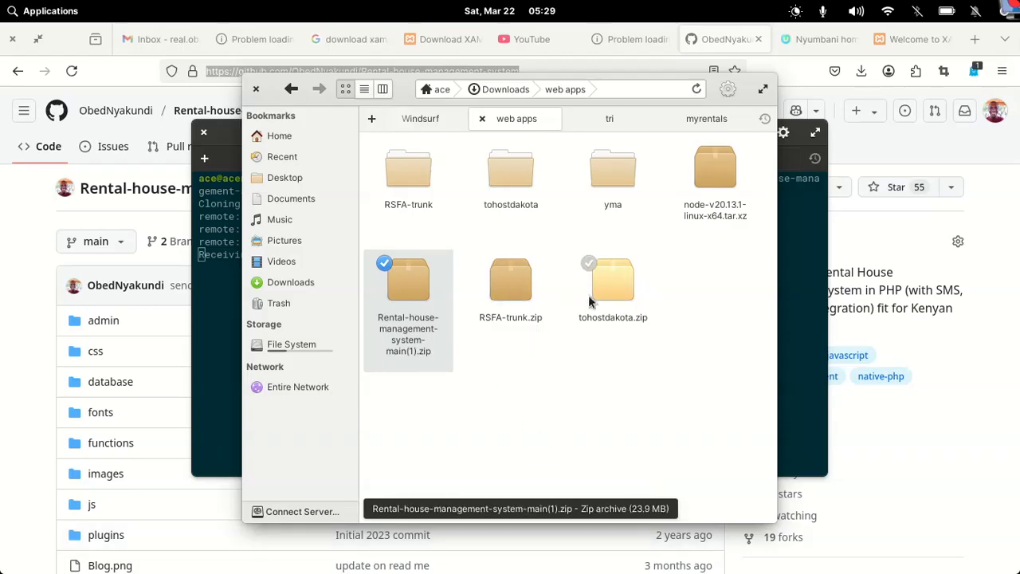
{"action": "double_click", "coordinate": [400, 263]}
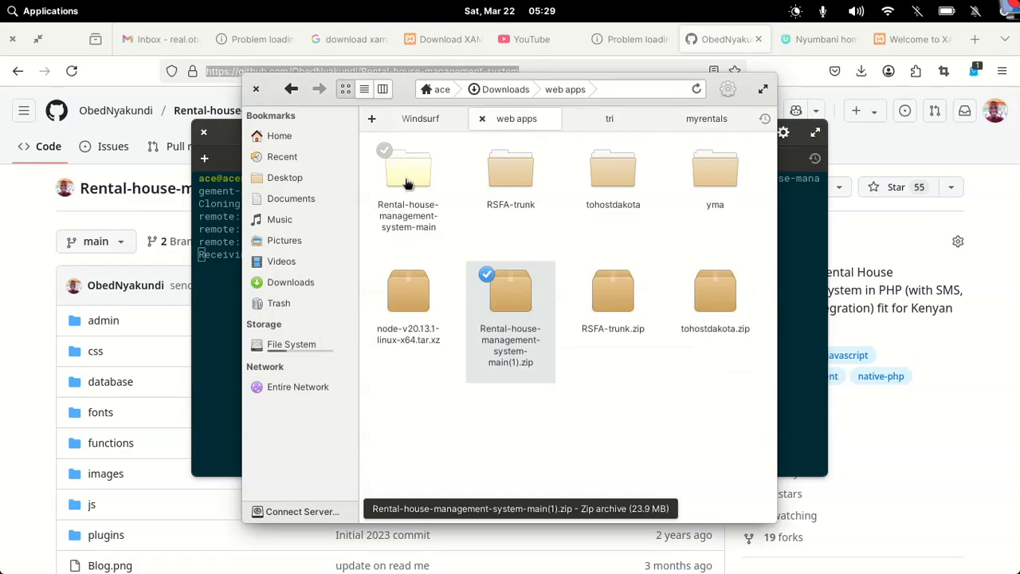
Check the clone progress, then open Rental-house-management-system-main and select all its contents
{"action": "left_click", "coordinate": [212, 296]}
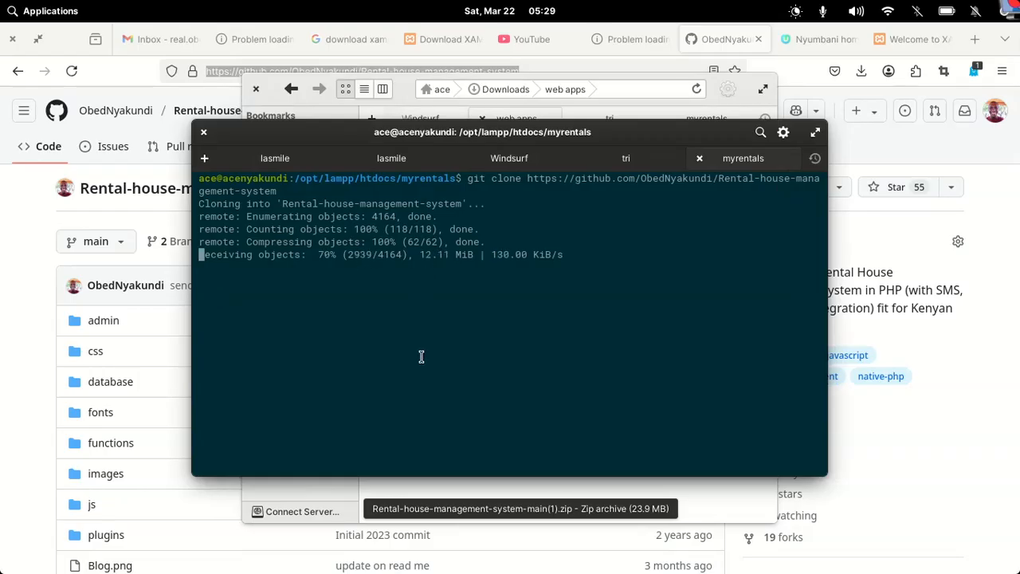
{"action": "mouse_move", "coordinate": [546, 567]}
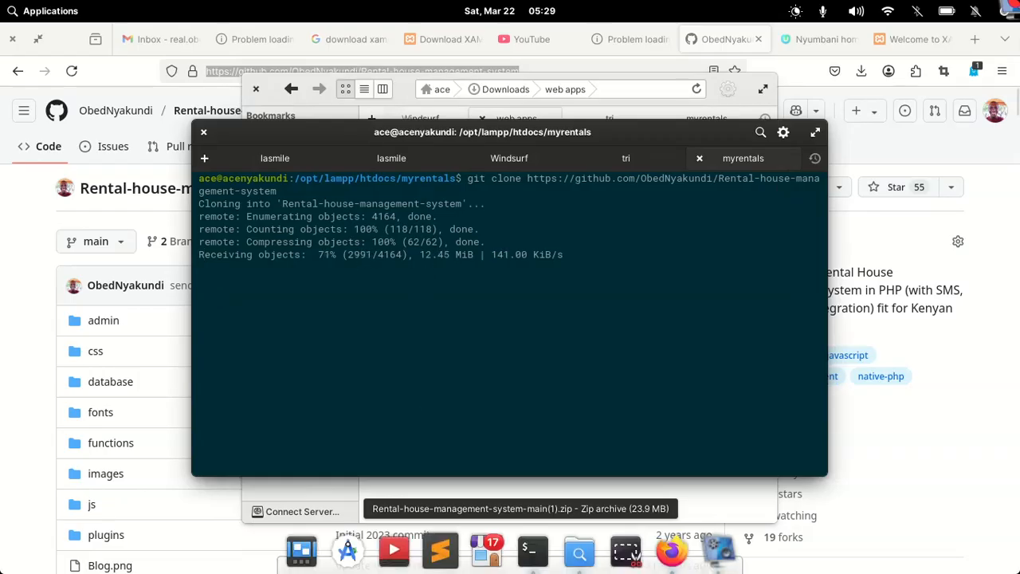
{"action": "left_click", "coordinate": [577, 556]}
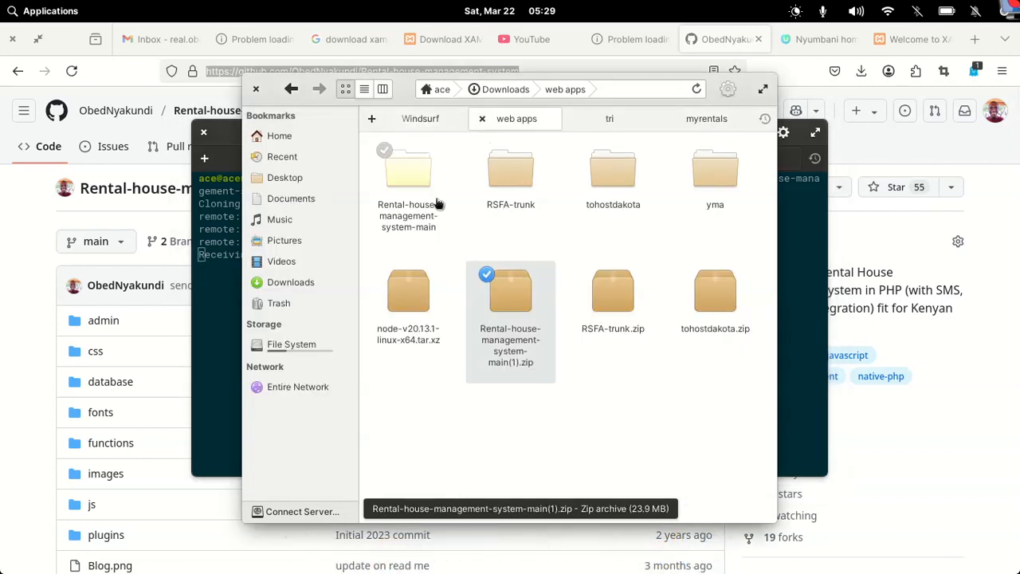
{"action": "double_click", "coordinate": [400, 175]}
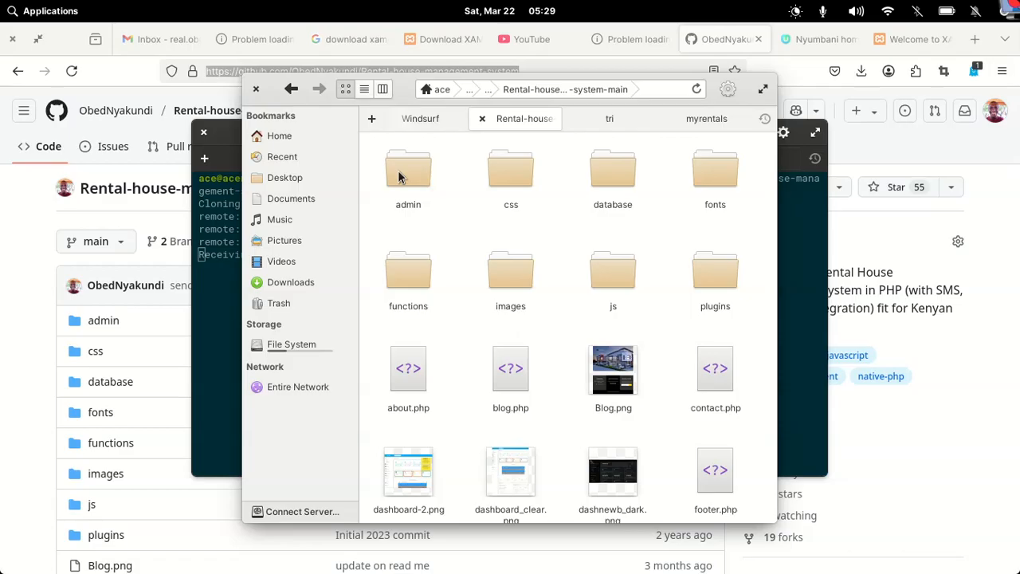
{"action": "key", "text": "ctrl+a"}
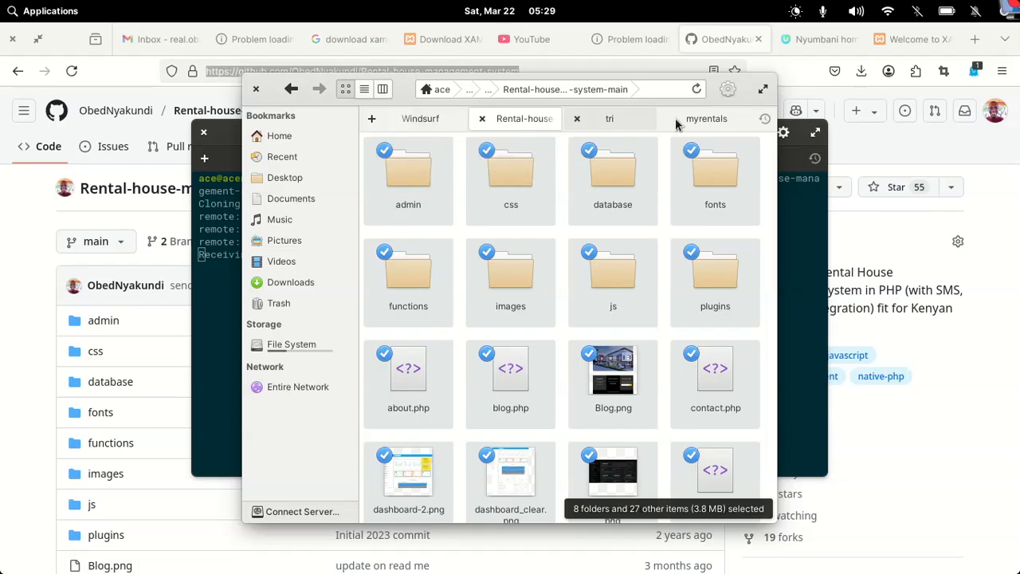
Go from the myrentals folder view up to /opt/lampp/htdocs in Files
{"action": "left_click", "coordinate": [698, 119]}
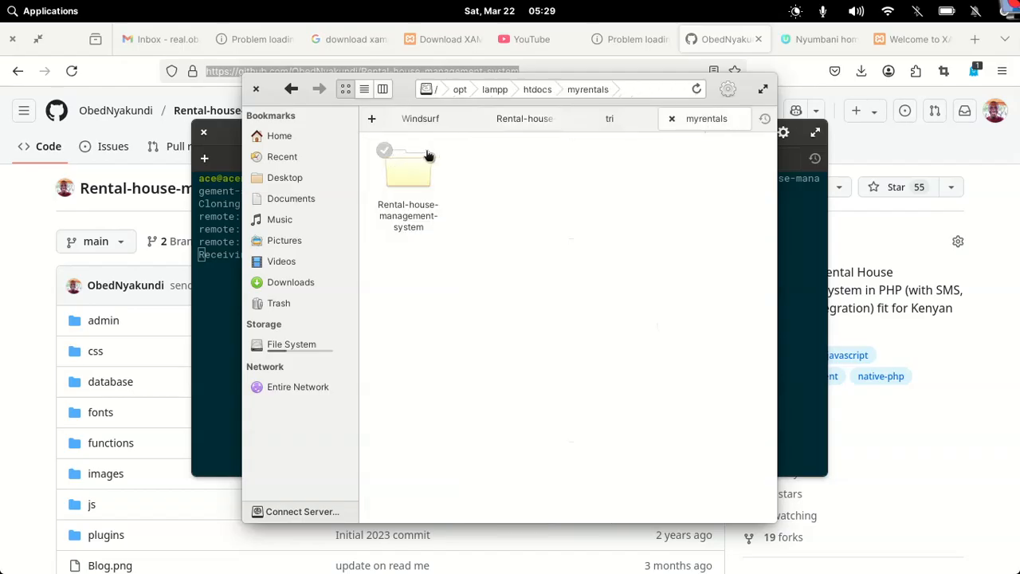
{"action": "mouse_move", "coordinate": [401, 89]}
{"action": "left_mouse_down"}
{"action": "mouse_move", "coordinate": [492, 111]}
{"action": "mouse_move", "coordinate": [592, 289]}
{"action": "mouse_move", "coordinate": [577, 130]}
{"action": "mouse_move", "coordinate": [535, 94]}
{"action": "mouse_move", "coordinate": [499, 97]}
{"action": "left_mouse_up"}
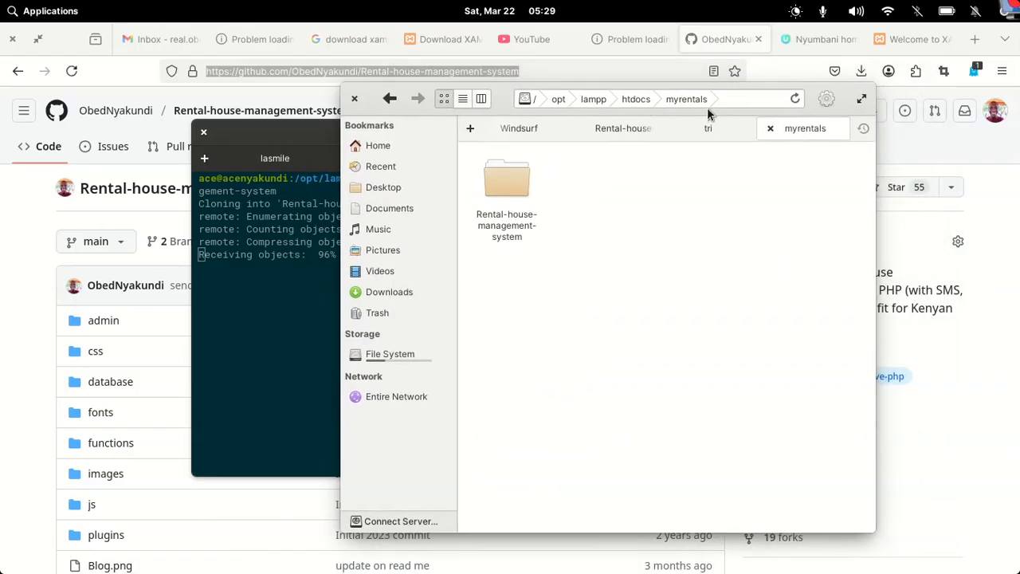
{"action": "left_click", "coordinate": [634, 99]}
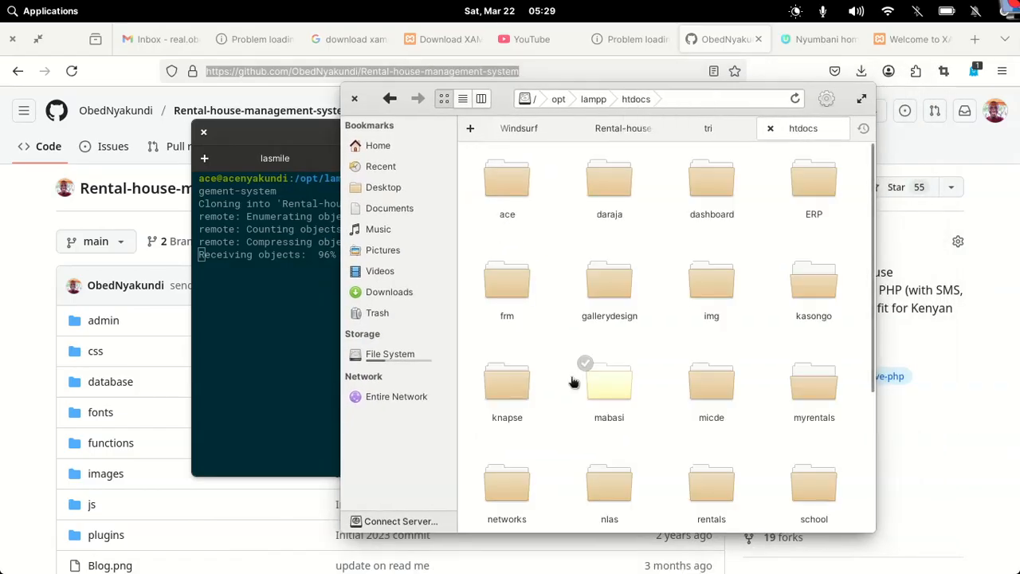
{"action": "scroll", "coordinate": [572, 382], "scroll_direction": "down", "scroll_amount": 5}
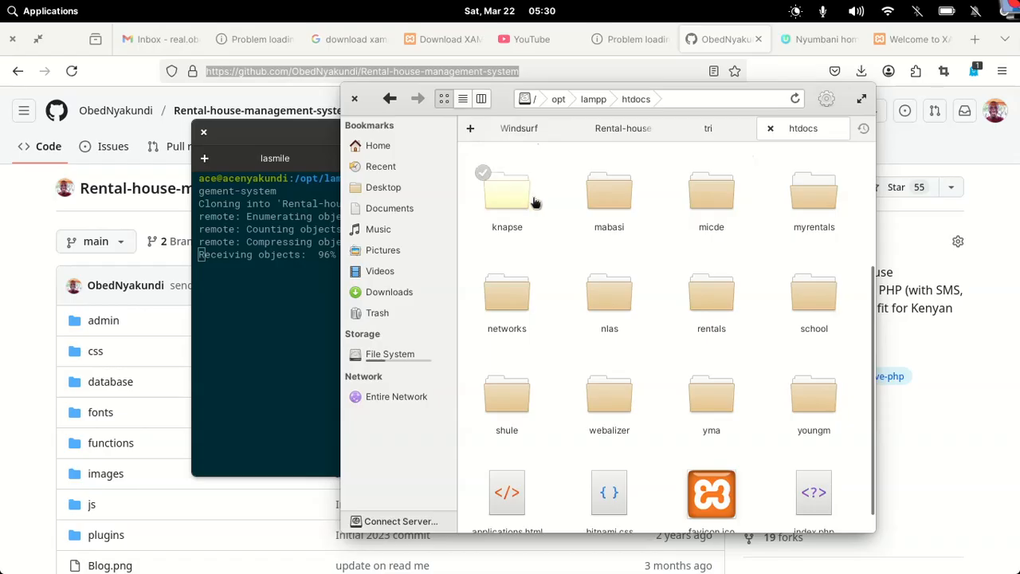
Create a new untitled folder in htdocs
{"action": "right_click", "coordinate": [555, 215]}
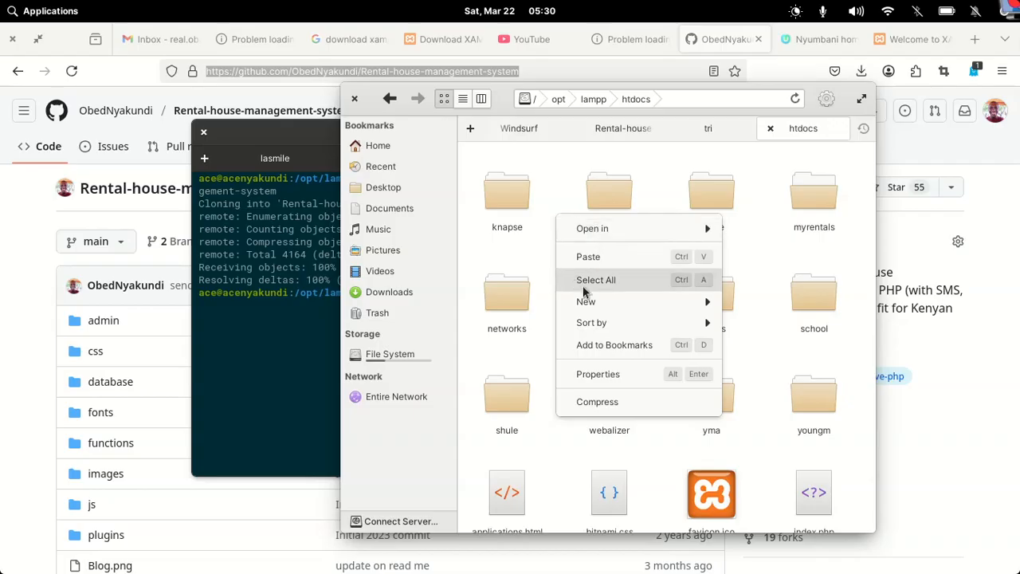
{"action": "mouse_move", "coordinate": [596, 302]}
{"action": "left_click", "coordinate": [747, 307]}
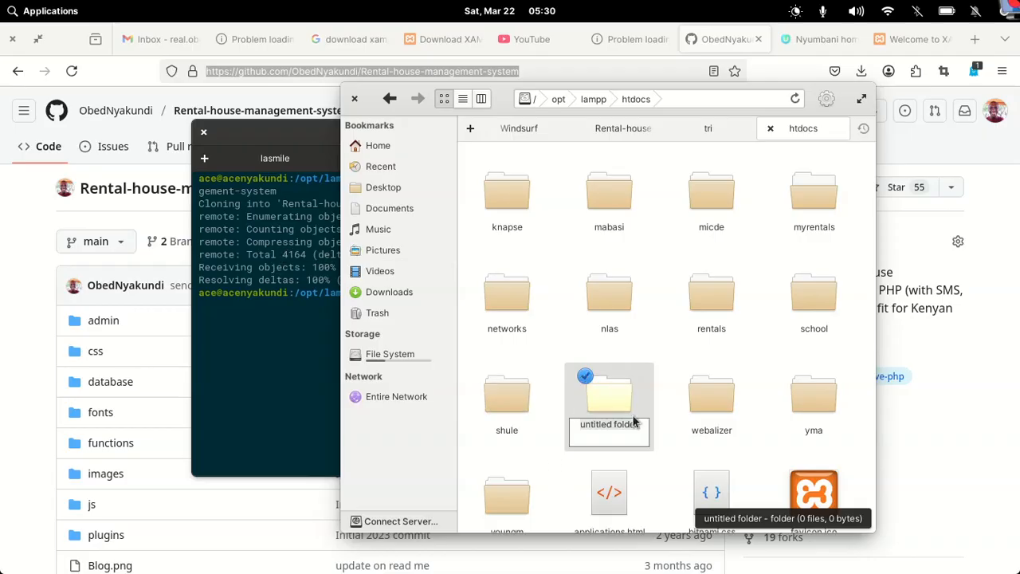
Keep the default 'untitled folder' name, open it and paste the project files into it
{"action": "key", "text": "Return"}
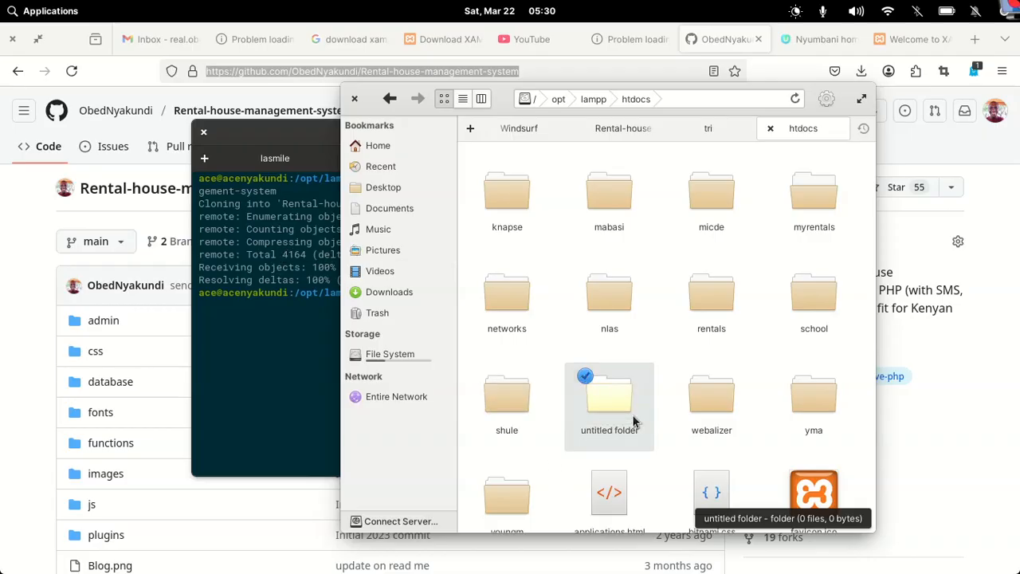
{"action": "right_click", "coordinate": [607, 400]}
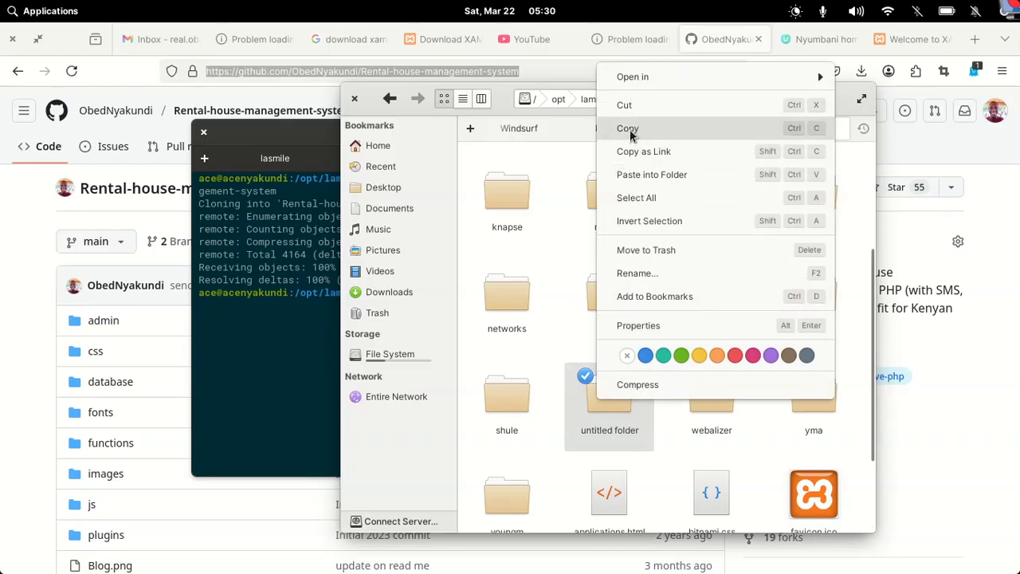
{"action": "double_click", "coordinate": [590, 416]}
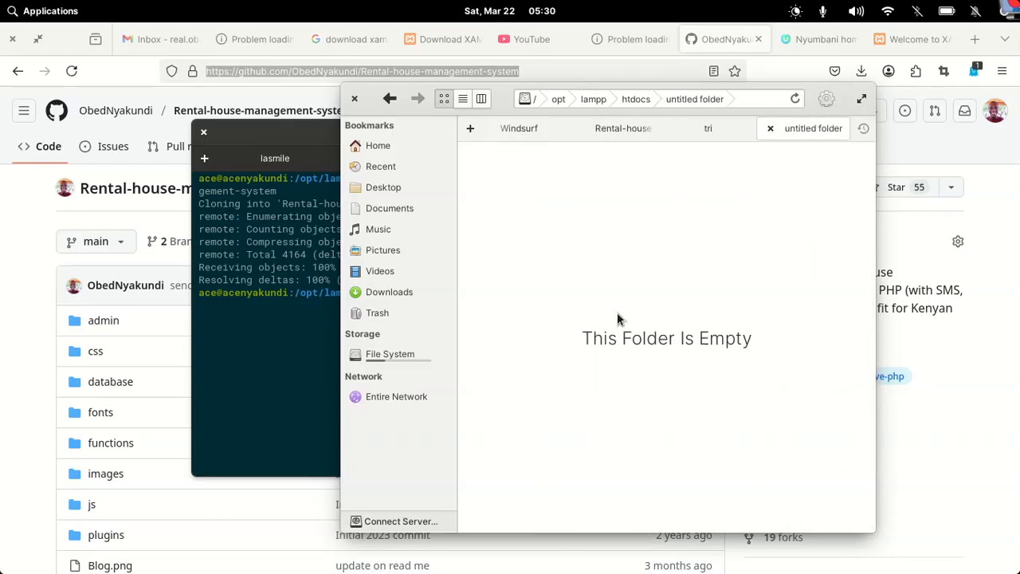
{"action": "key", "text": "ctrl+v"}
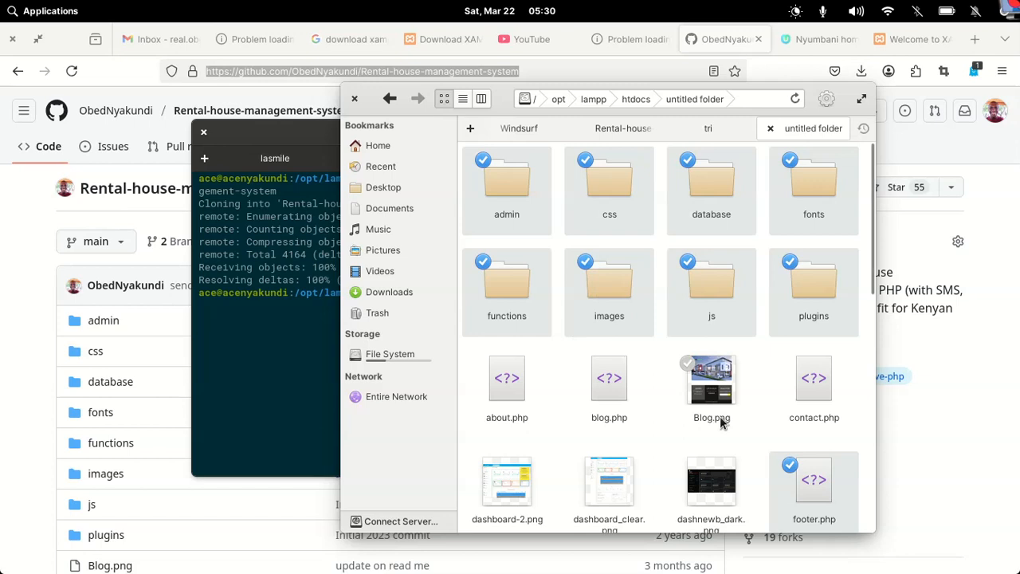
{"action": "scroll", "coordinate": [721, 418], "scroll_direction": "down", "scroll_amount": 5}
{"action": "scroll", "coordinate": [720, 416], "scroll_direction": "up", "scroll_amount": 5}
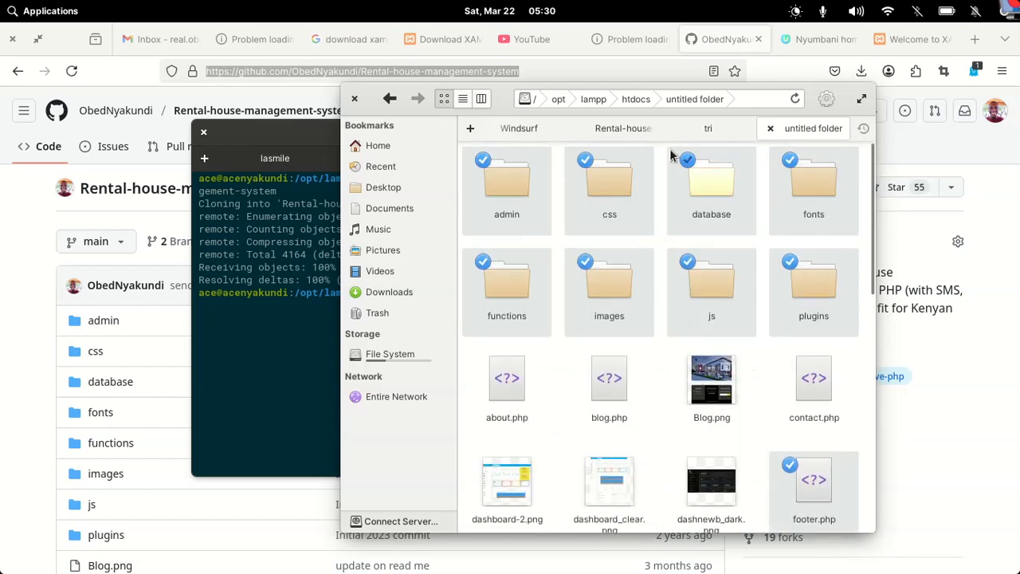
Rename the untitled folder in htdocs to 'abc' and open it
{"action": "left_click", "coordinate": [636, 99]}
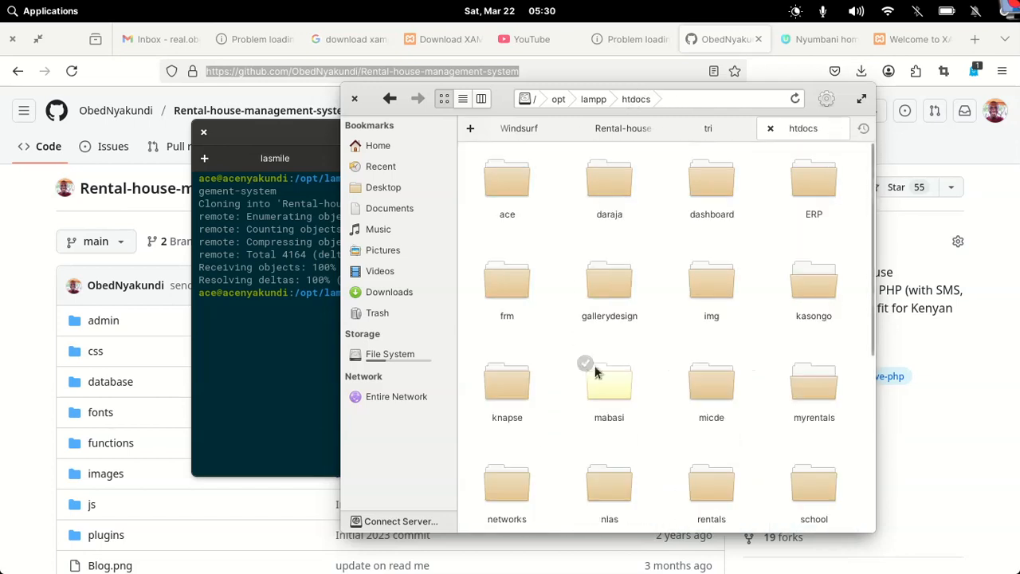
{"action": "scroll", "coordinate": [637, 382], "scroll_direction": "down", "scroll_amount": 5}
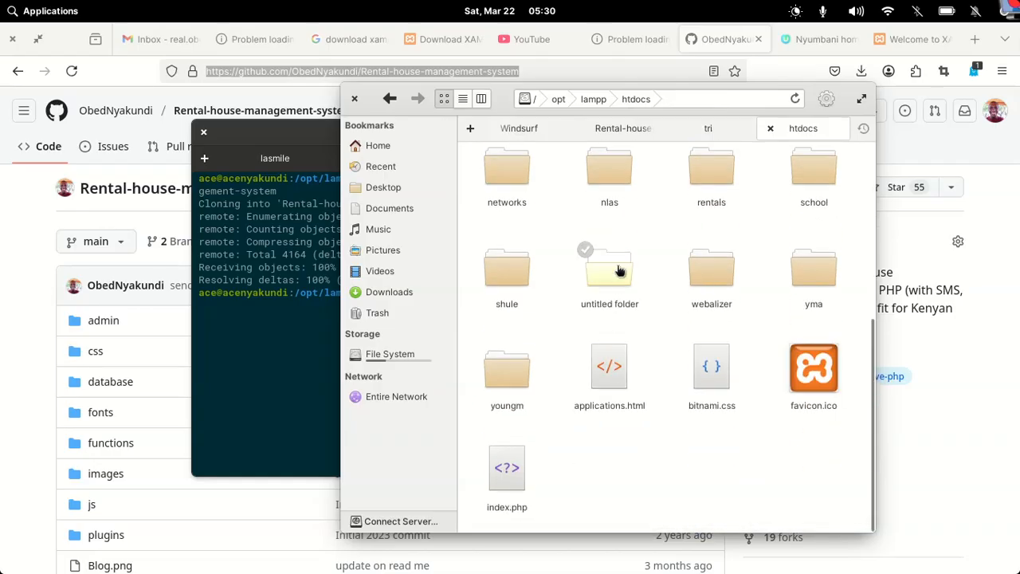
{"action": "right_click", "coordinate": [620, 271]}
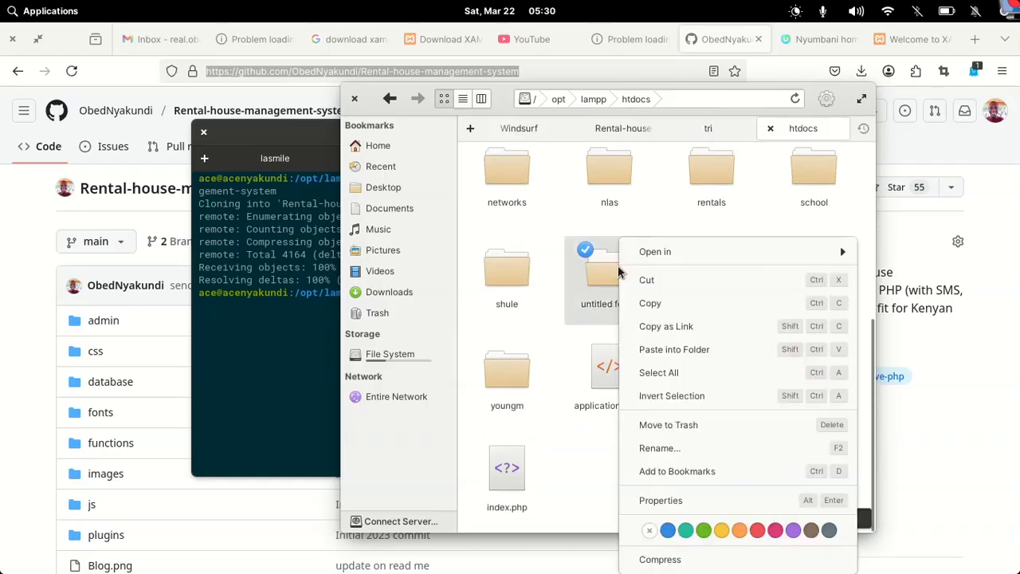
{"action": "left_click", "coordinate": [652, 447]}
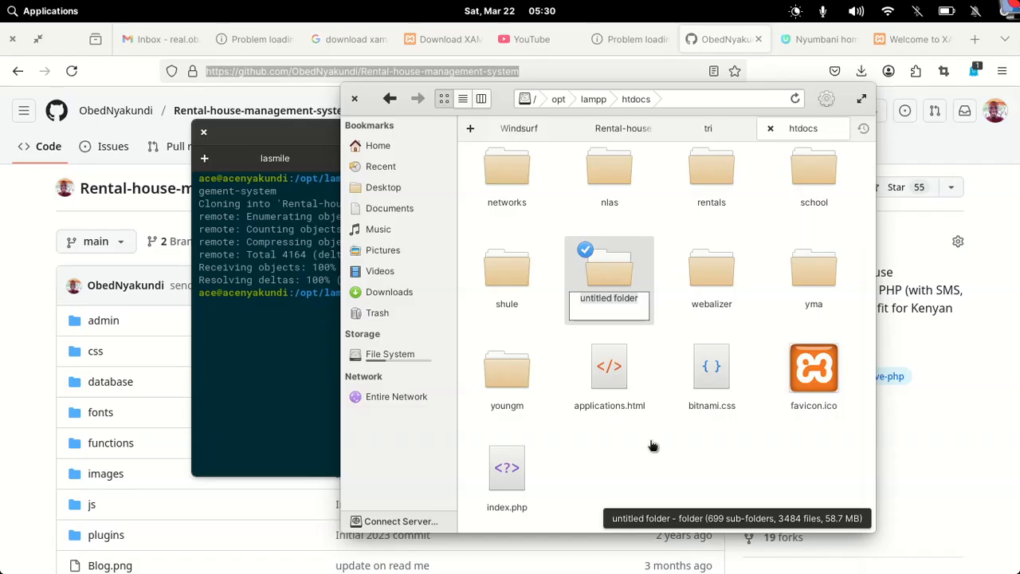
{"action": "type", "text": "a"}
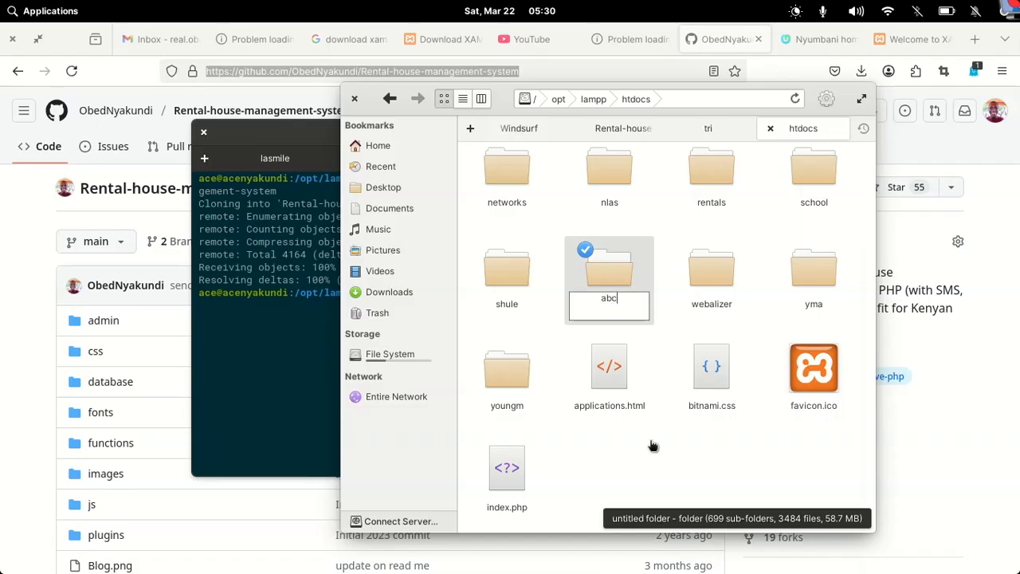
{"action": "type", "text": "bc"}
{"action": "key", "text": "Return"}
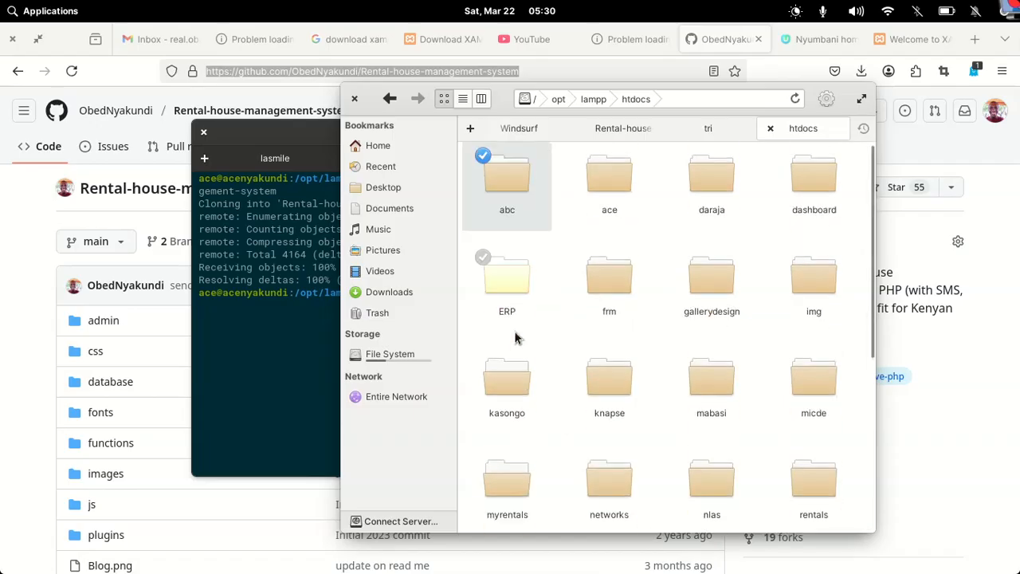
{"action": "left_click", "coordinate": [520, 177]}
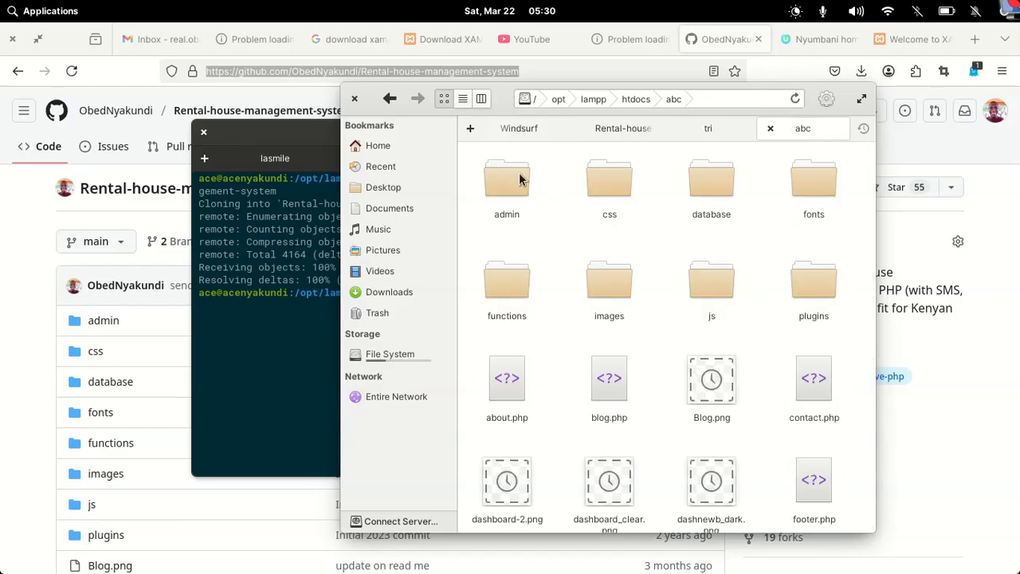
Change the XAMPP dashboard tab's address to localhost/abc and load it
{"action": "left_click", "coordinate": [936, 155]}
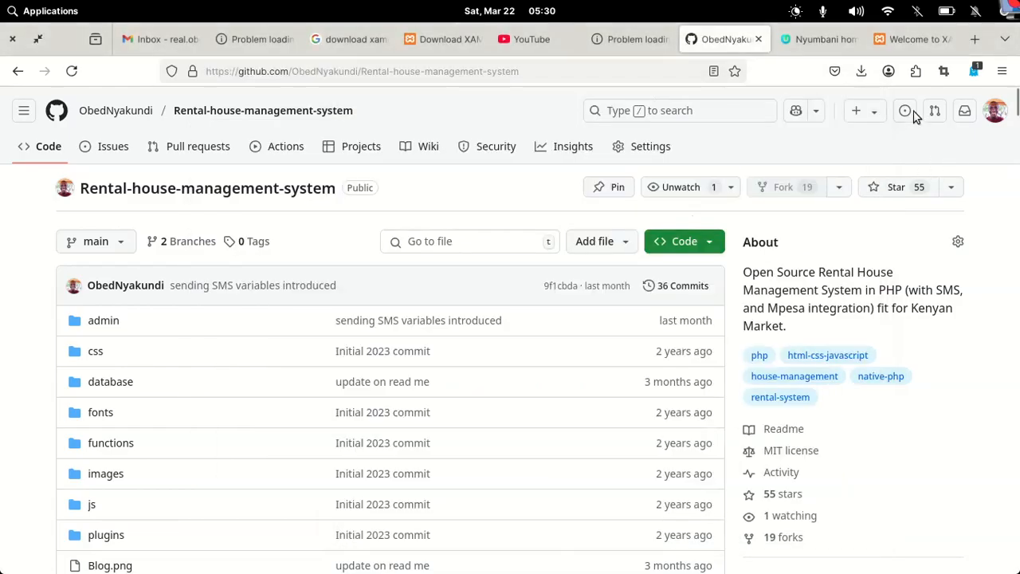
{"action": "left_click", "coordinate": [900, 39]}
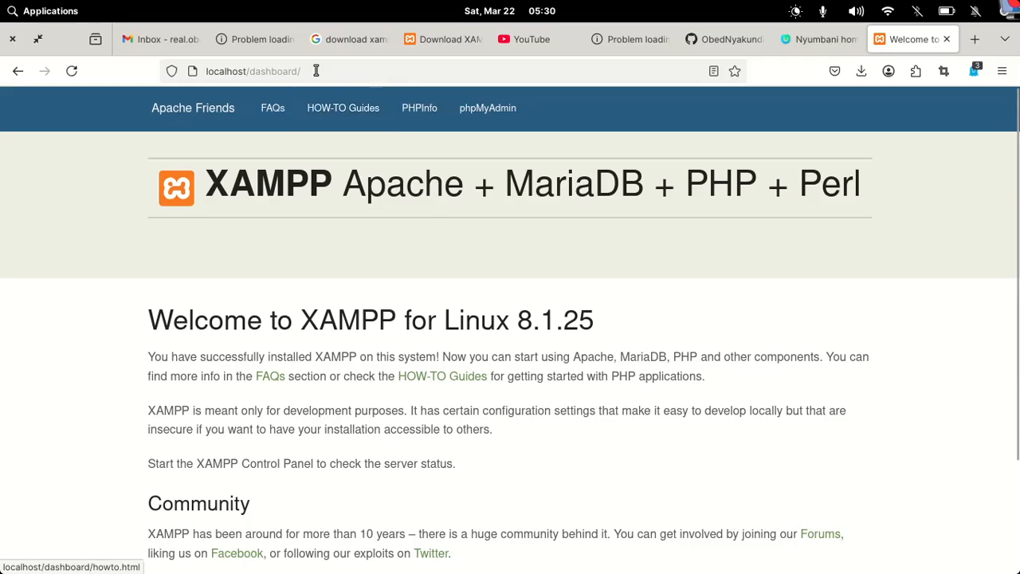
{"action": "left_click_drag", "start_coordinate": [316, 71], "coordinate": [247, 69]}
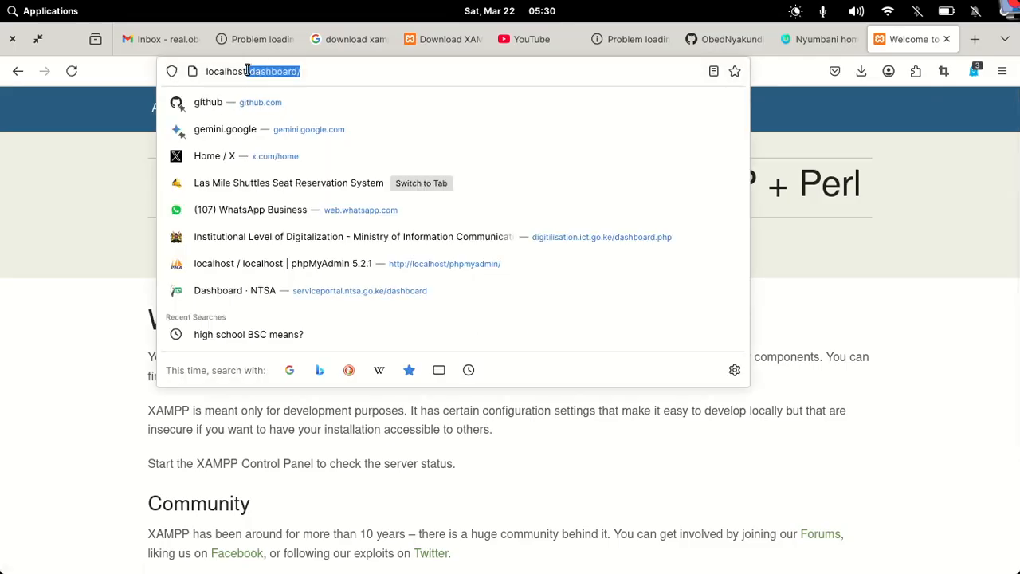
{"action": "type", "text": "abc"}
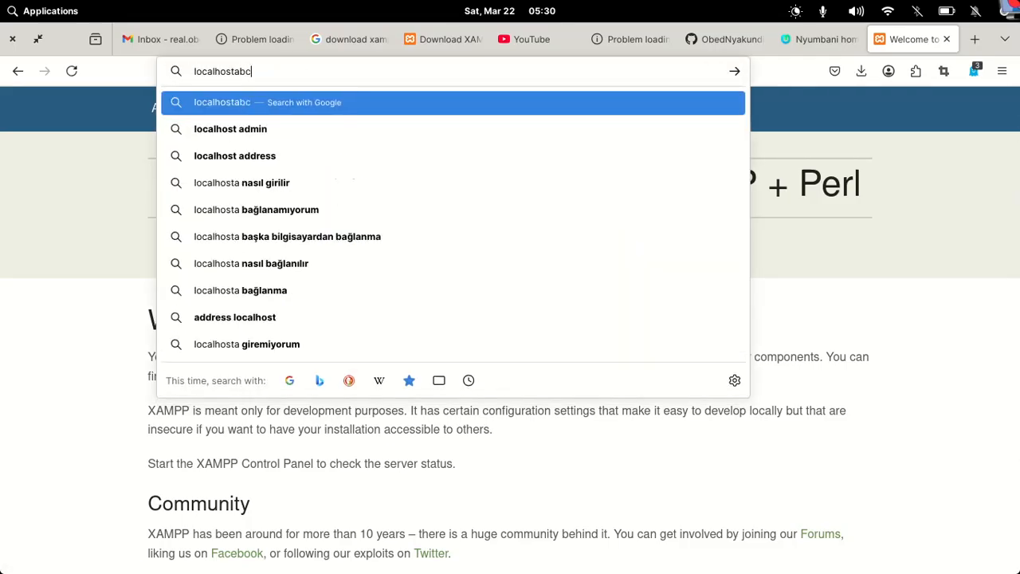
{"action": "key", "text": "BackSpace"}
{"action": "key", "text": "BackSpace"}
{"action": "key", "text": "BackSpace"}
{"action": "key", "text": "BackSpace"}
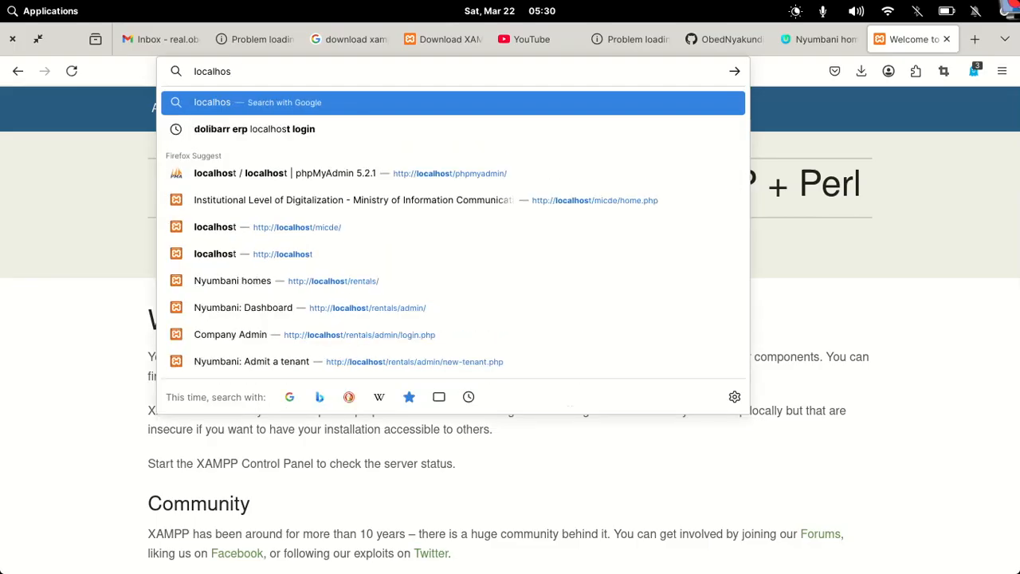
{"action": "type", "text": "t"}
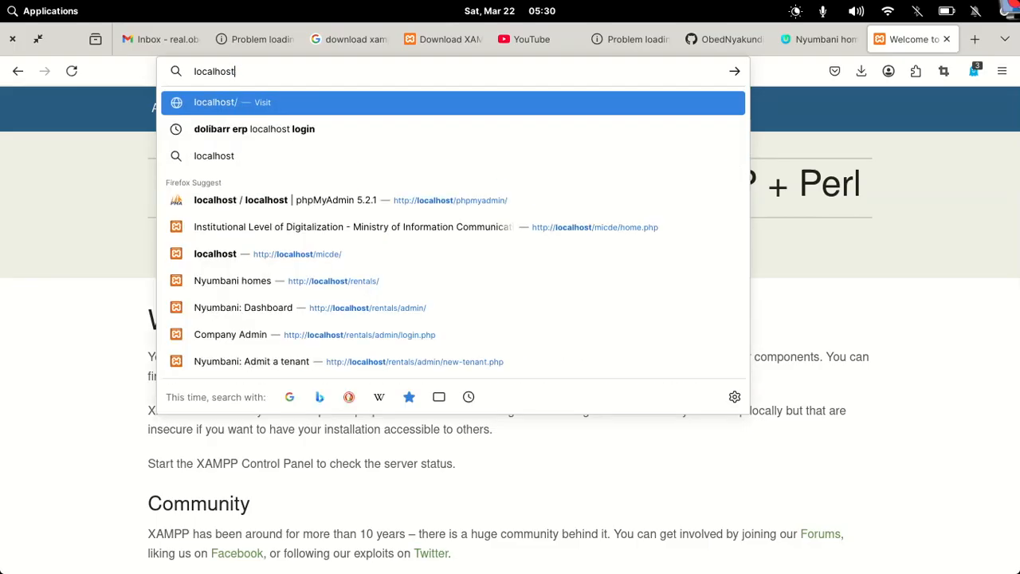
{"action": "type", "text": "/abc"}
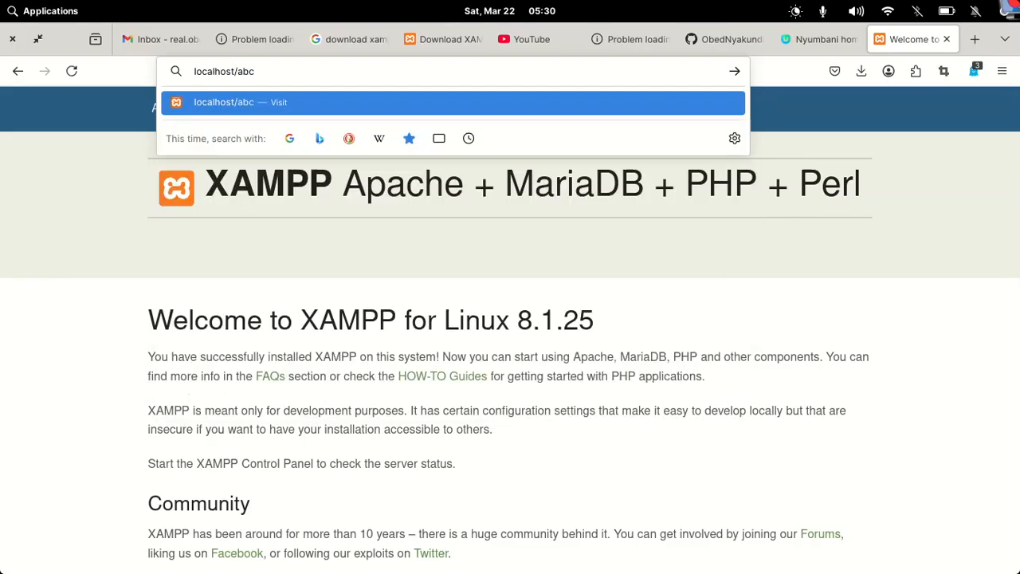
{"action": "key", "text": "Return"}
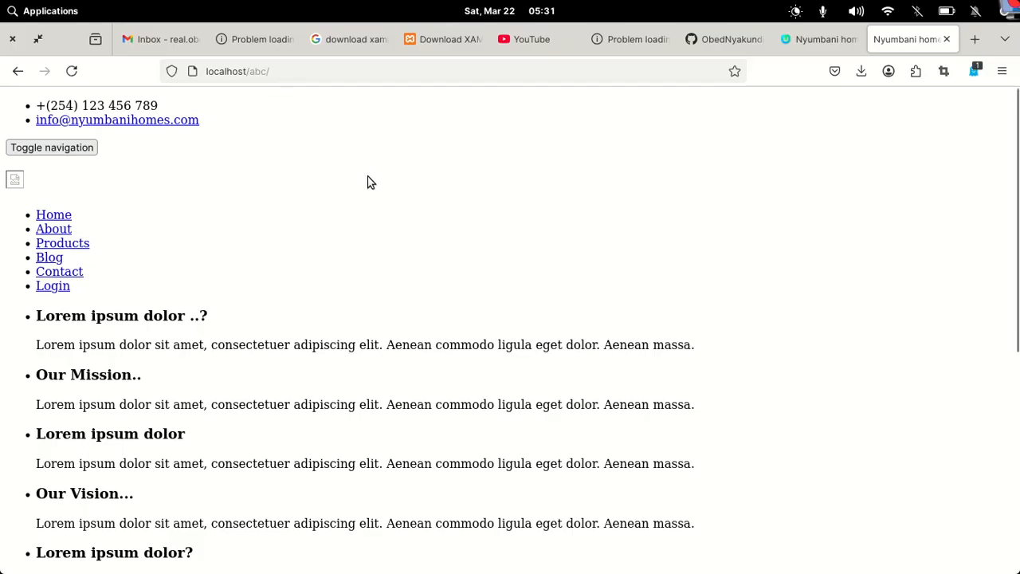
Scroll the unstyled Nyumbani homes page, then bring the terminal window forward
{"action": "scroll", "coordinate": [368, 182], "scroll_direction": "down", "scroll_amount": 5}
{"action": "mouse_move", "coordinate": [348, 558]}
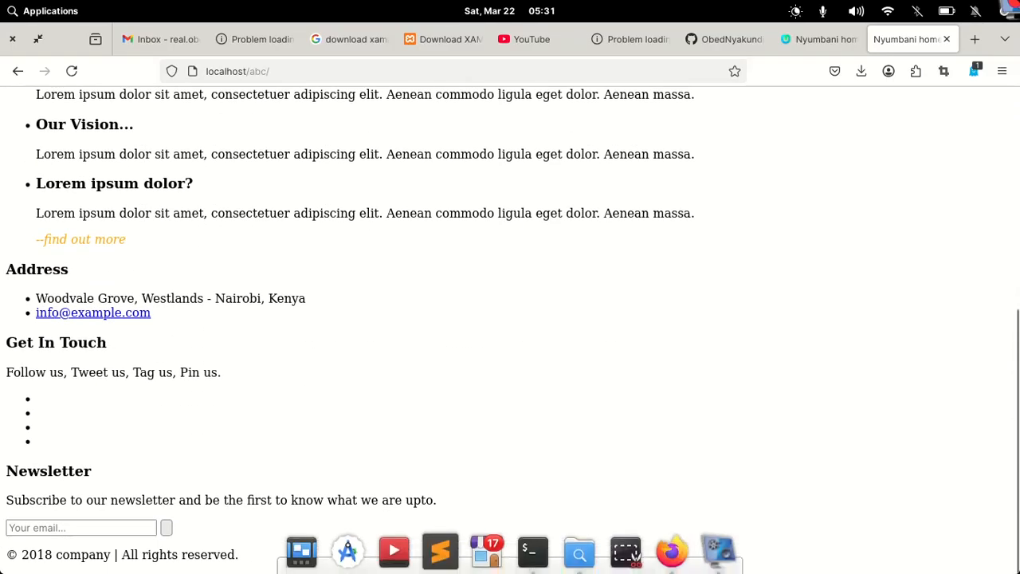
{"action": "left_click", "coordinate": [543, 560]}
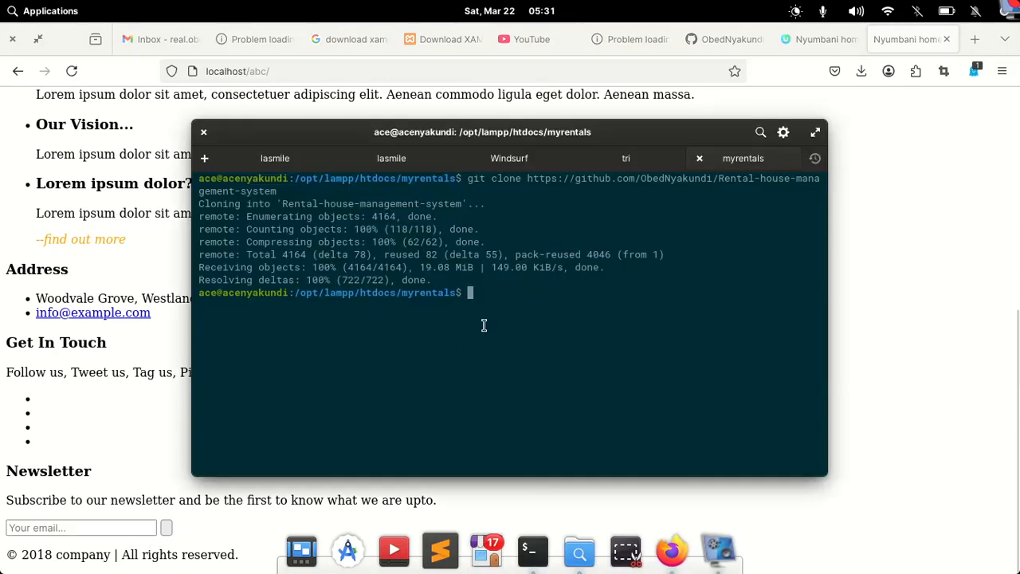
From the abc folder in Files, open a terminal at /opt/lampp/htdocs/abc
{"action": "mouse_move", "coordinate": [574, 562]}
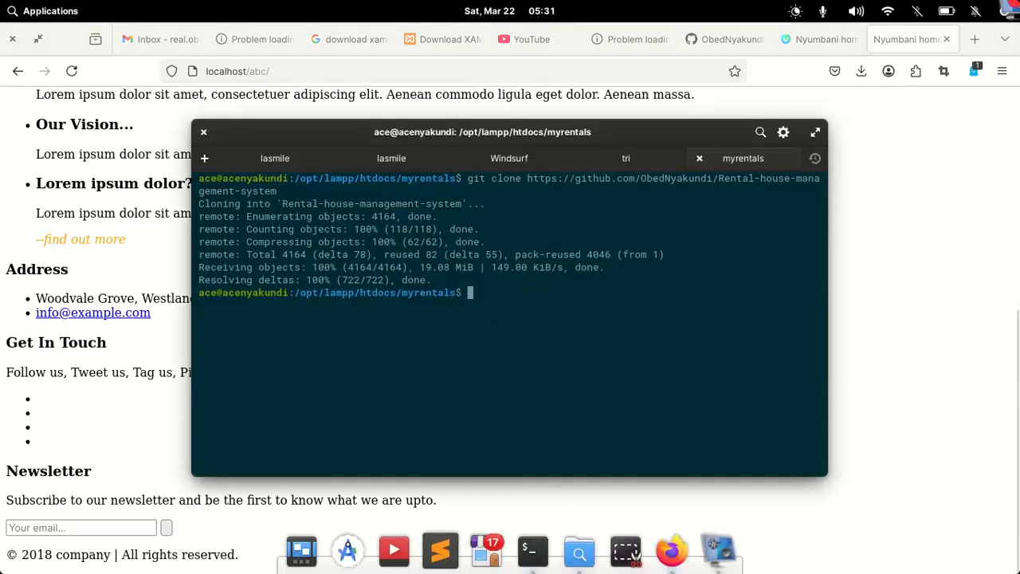
{"action": "left_click", "coordinate": [580, 552]}
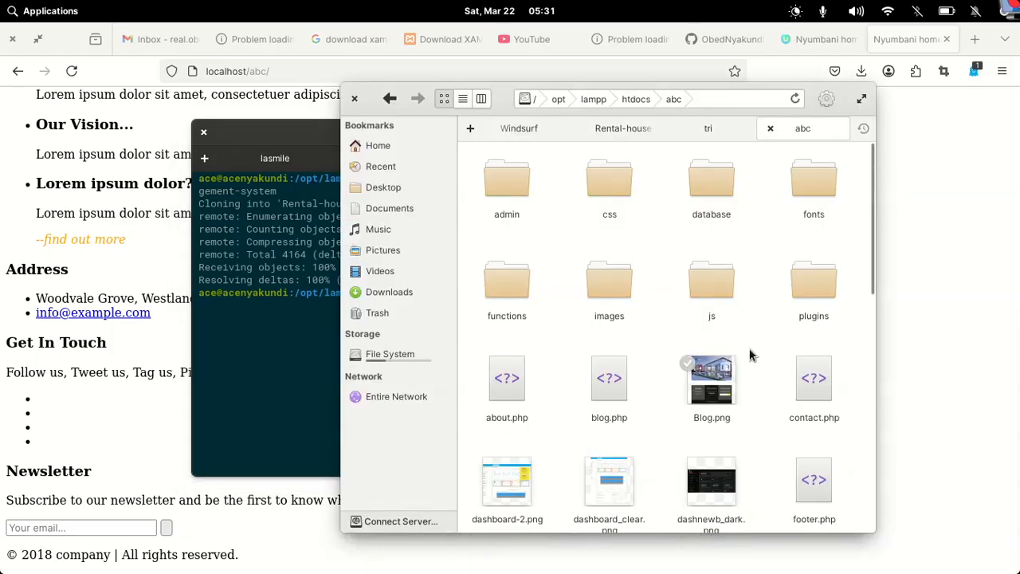
{"action": "right_click", "coordinate": [762, 293]}
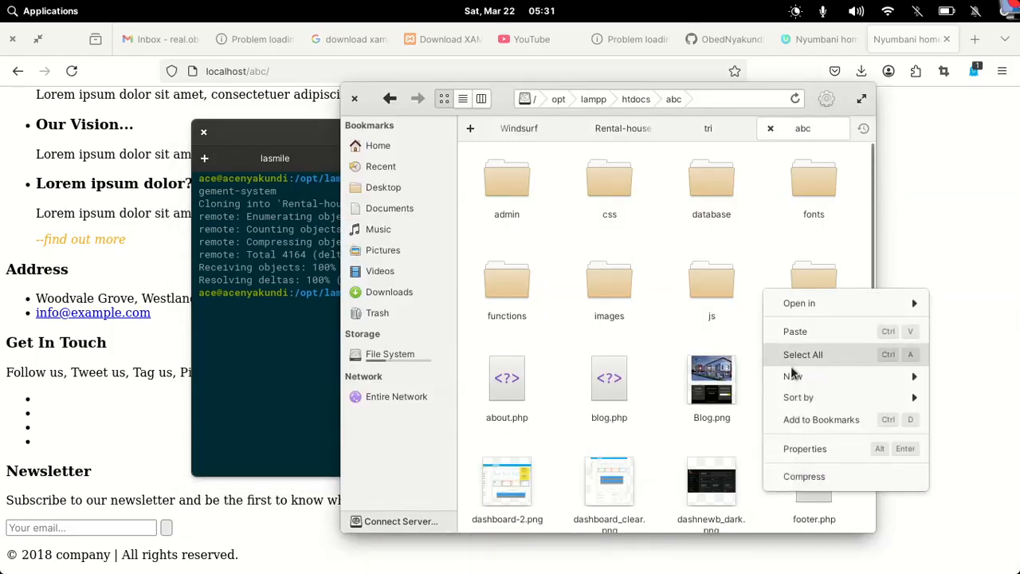
{"action": "mouse_move", "coordinate": [787, 378]}
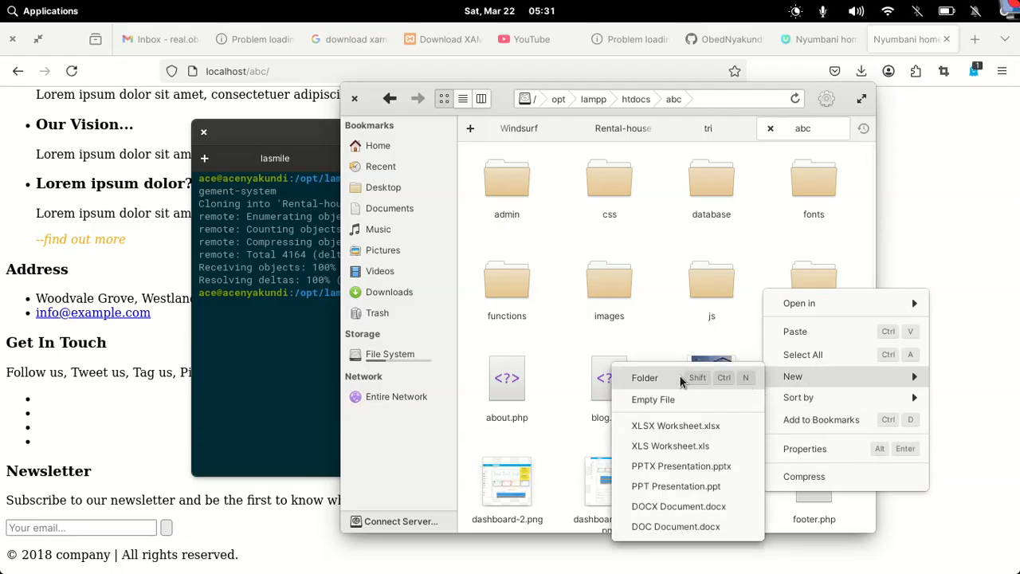
{"action": "mouse_move", "coordinate": [815, 315]}
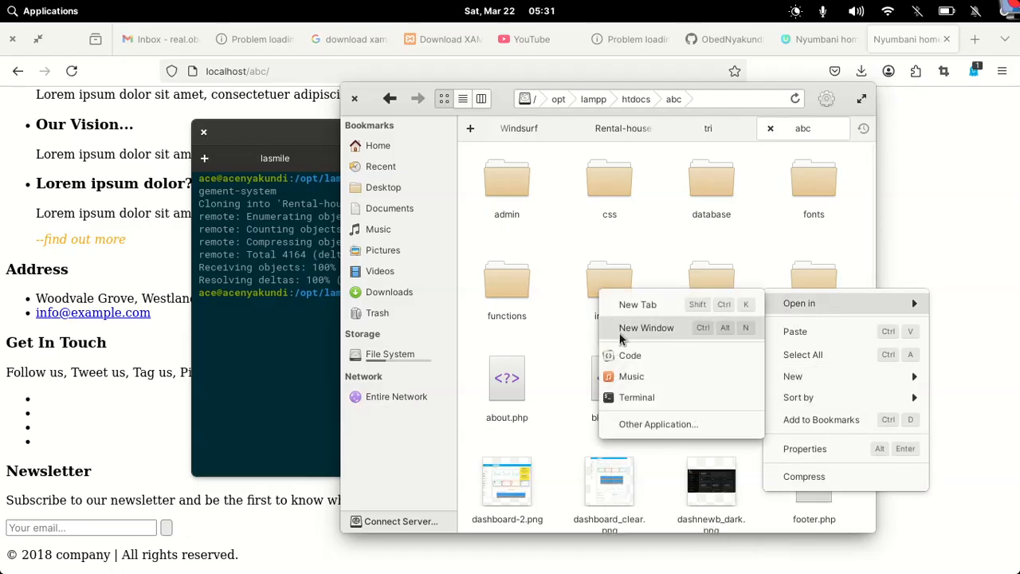
{"action": "left_click", "coordinate": [622, 401]}
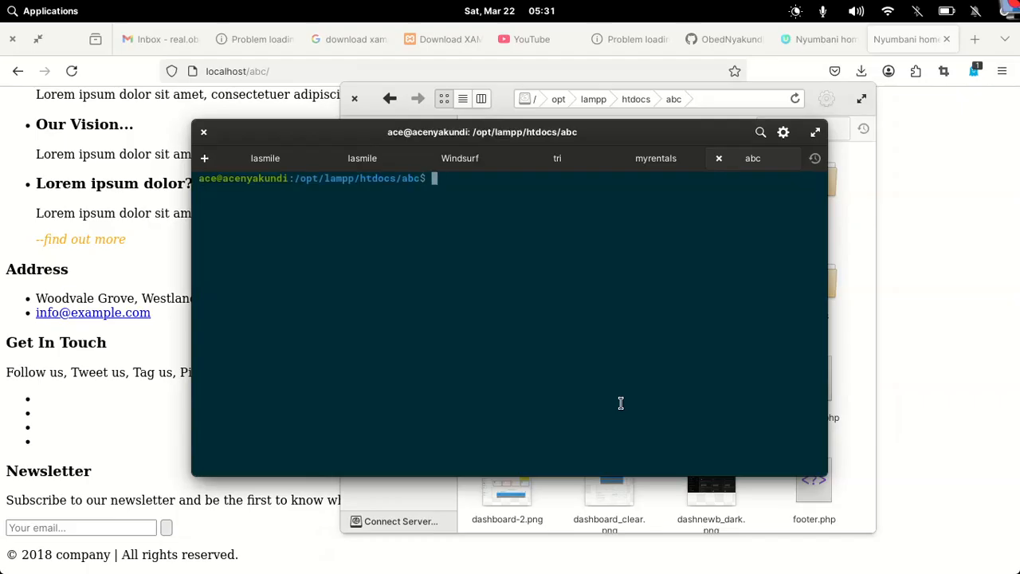
List the abc folder with ll and inspect the admin and blog.php permissions
{"action": "type", "text": "ll"}
{"action": "key", "text": "Return"}
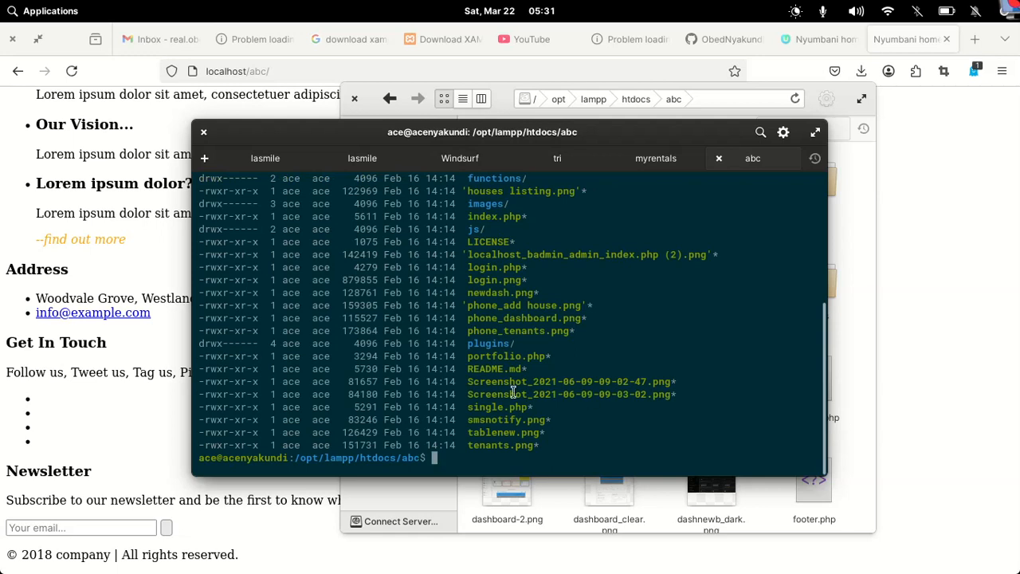
{"action": "scroll", "coordinate": [428, 359], "scroll_direction": "up", "scroll_amount": 5}
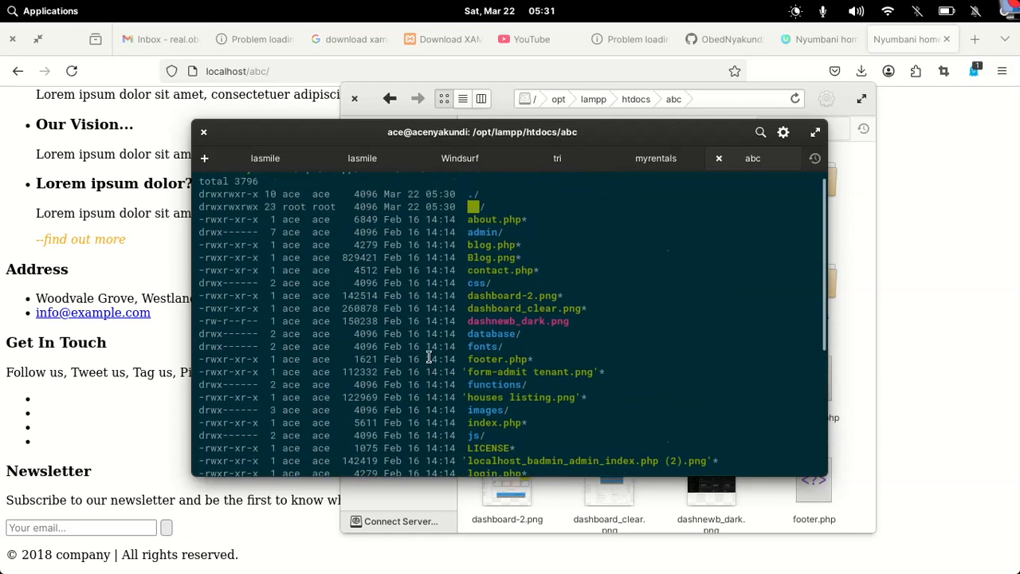
{"action": "scroll", "coordinate": [428, 359], "scroll_direction": "up", "scroll_amount": 1}
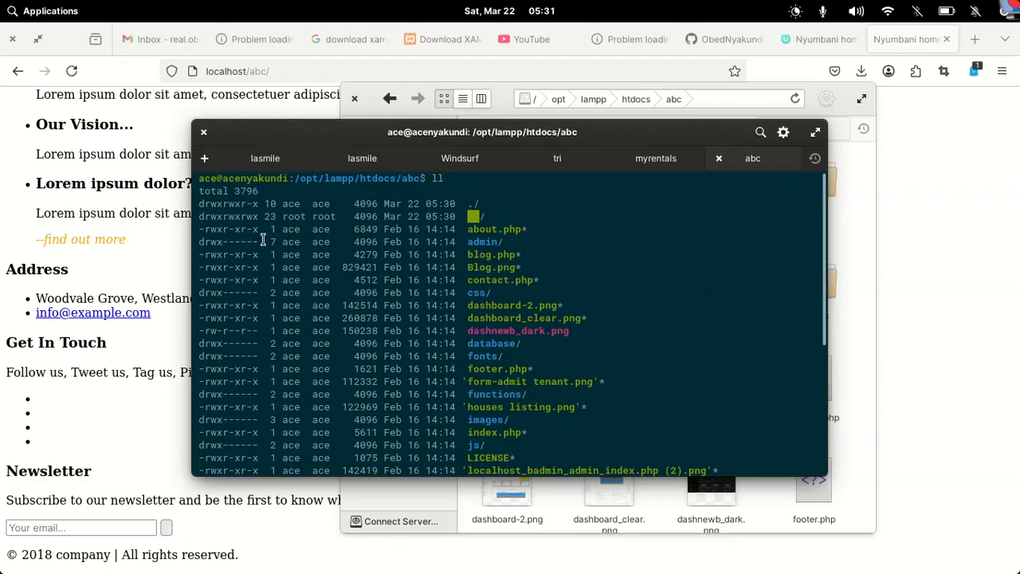
{"action": "left_click_drag", "start_coordinate": [222, 241], "coordinate": [286, 263]}
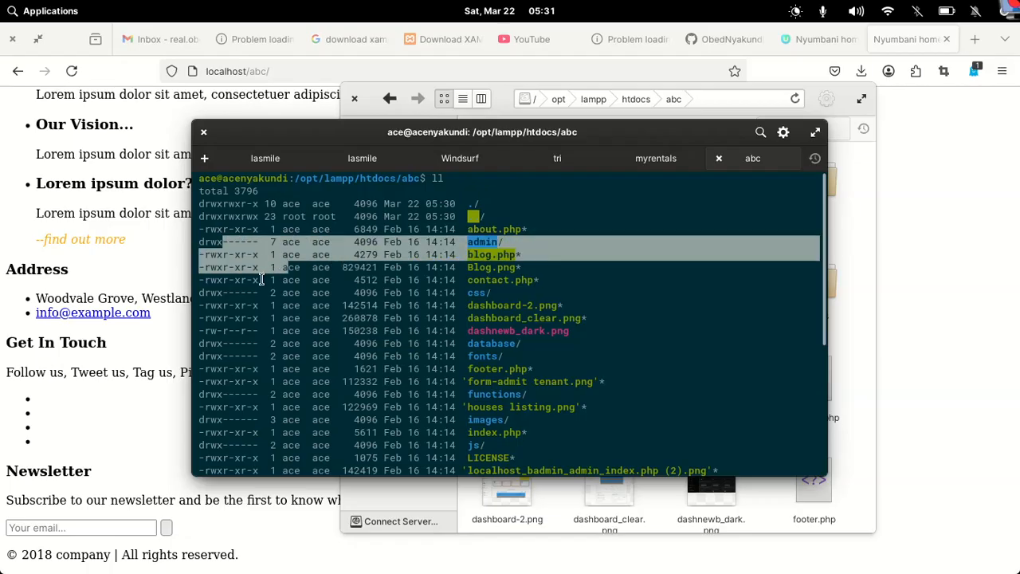
{"action": "left_click", "coordinate": [260, 279]}
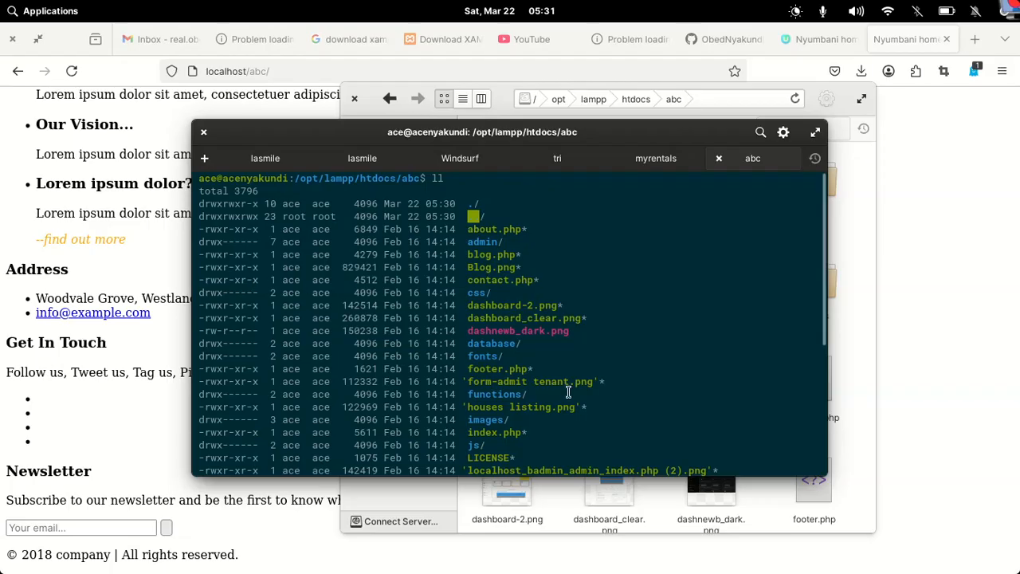
{"action": "scroll", "coordinate": [568, 392], "scroll_direction": "down", "scroll_amount": 6}
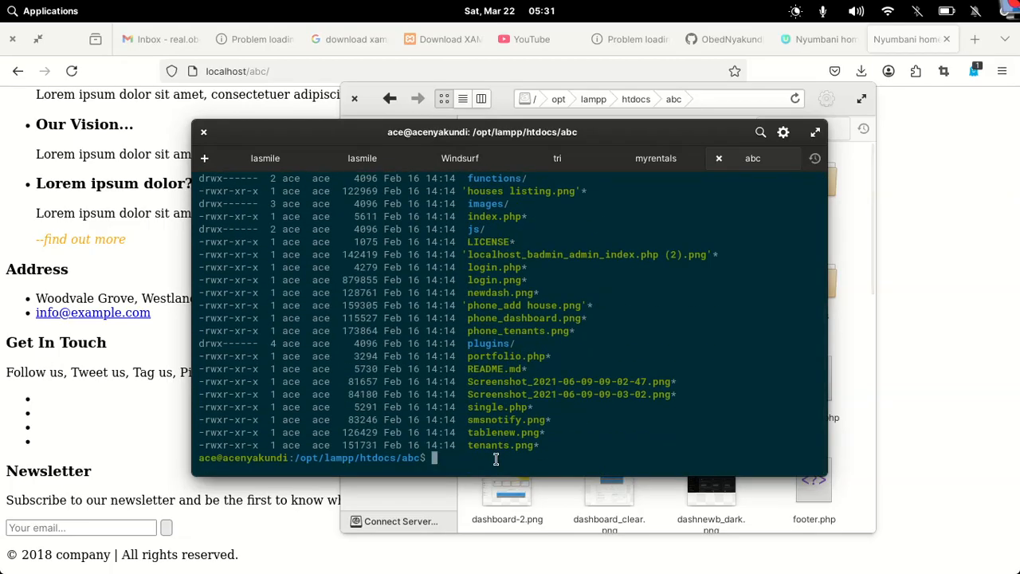
Run sudo chmod -R 777 . in abc, authorising with the account password
{"action": "type", "text": "su"}
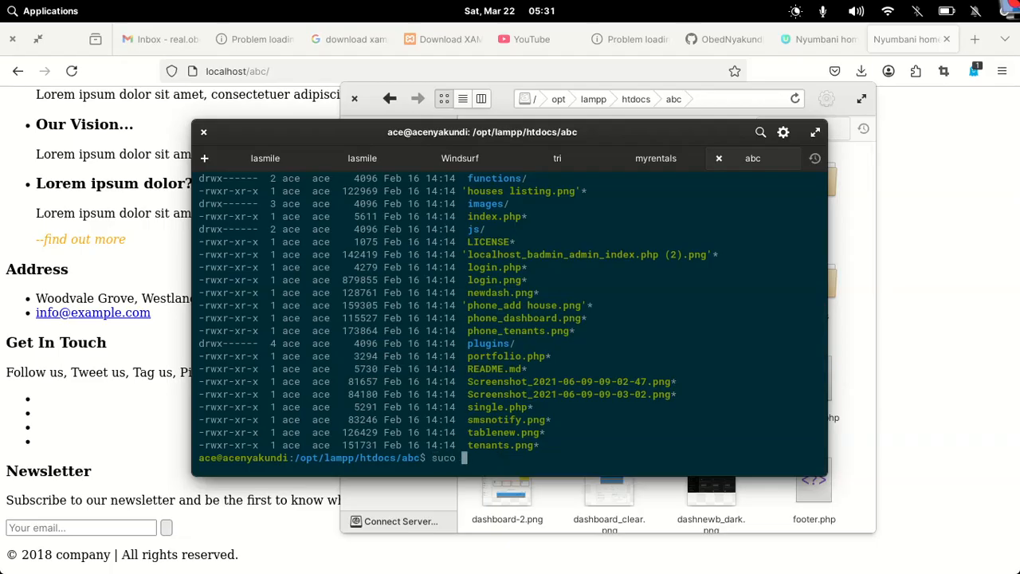
{"action": "type", "text": "do chmod -R 777 ."}
{"action": "key", "text": "Return"}
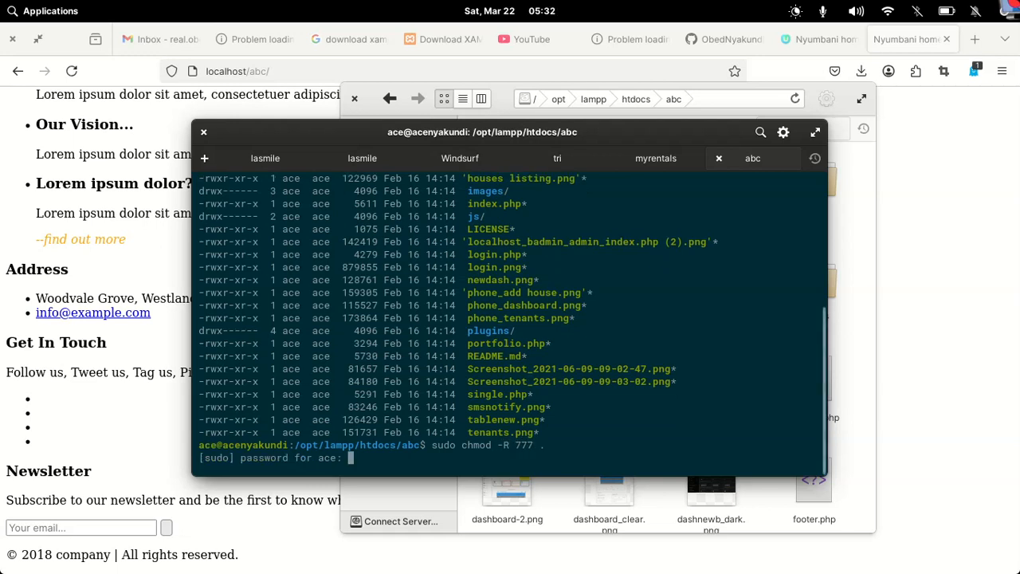
{"action": "type", "text": "***********"}
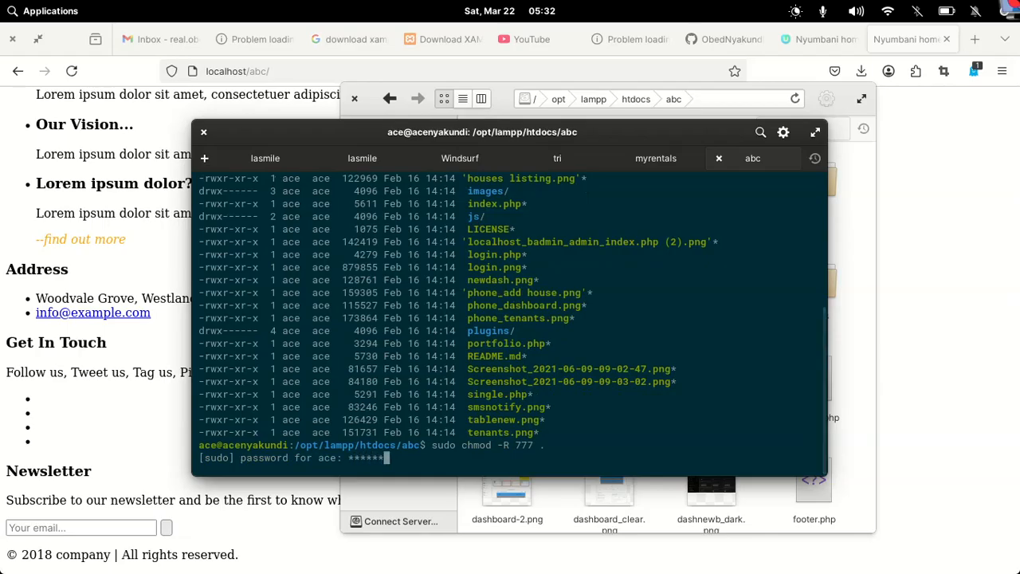
{"action": "key", "text": "Return"}
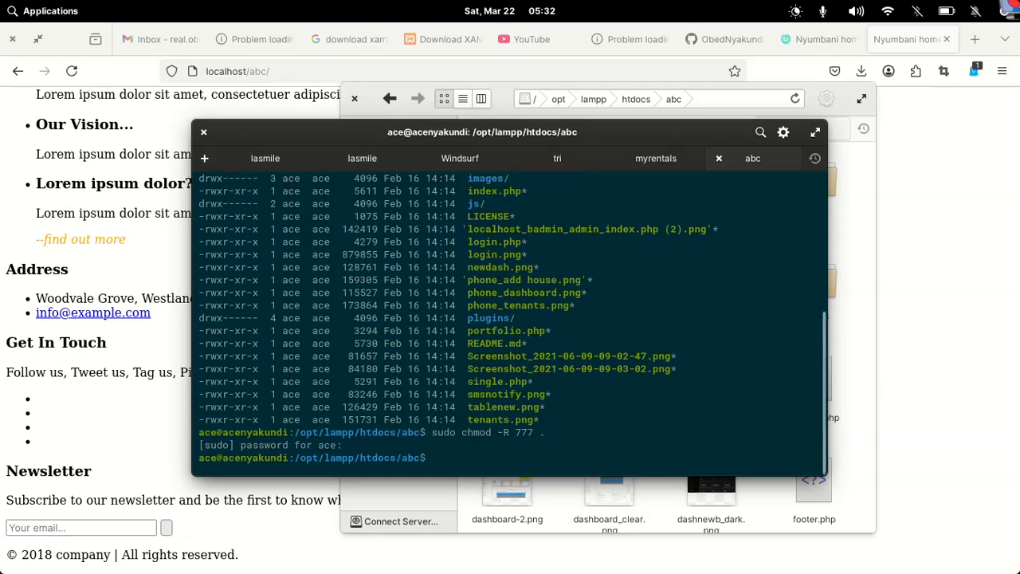
Reload localhost/abc, compare it with the online site, then go to admin/login.php via LOGIN
{"action": "left_click", "coordinate": [954, 253]}
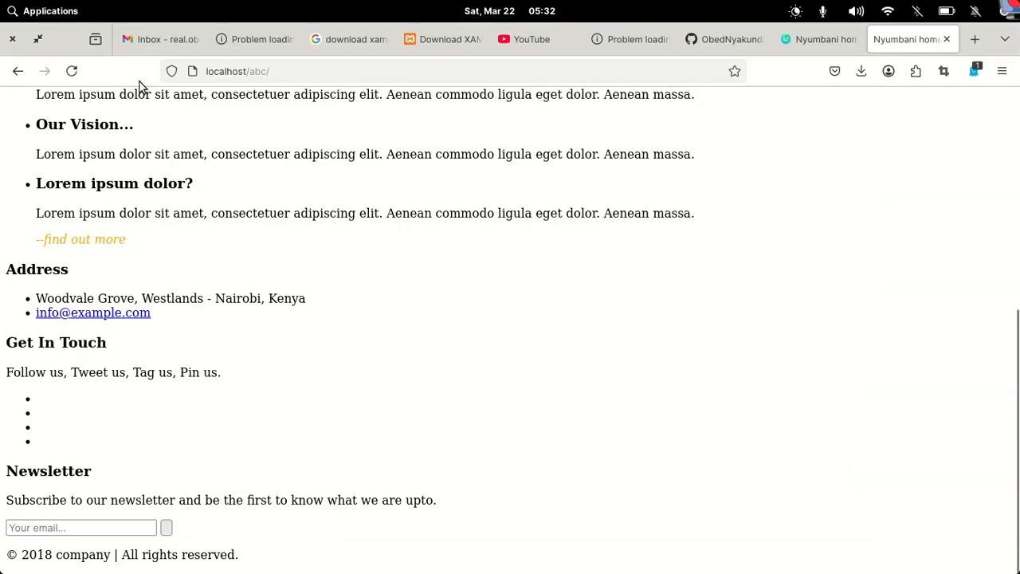
{"action": "left_click", "coordinate": [71, 71]}
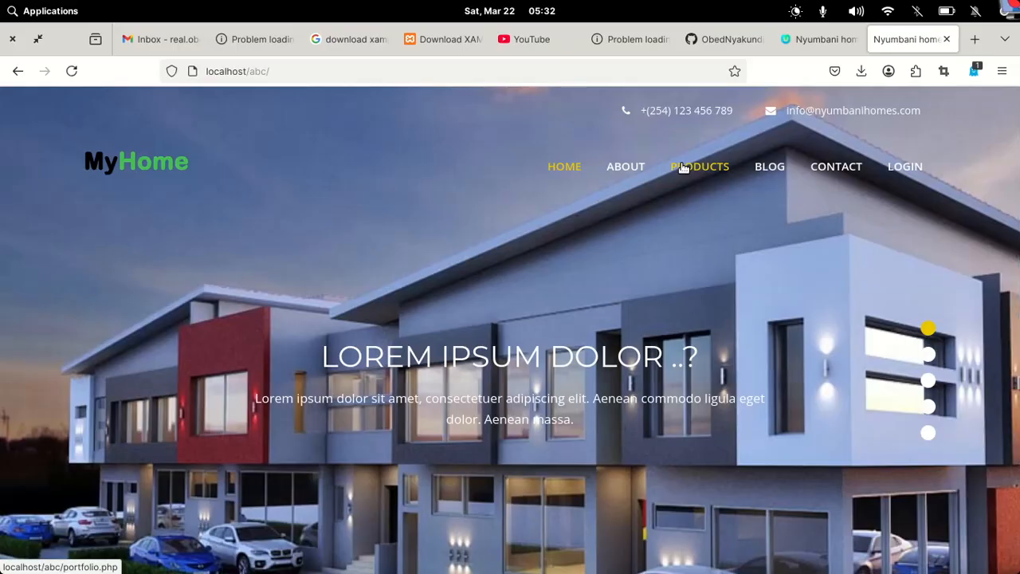
{"action": "left_click", "coordinate": [827, 49]}
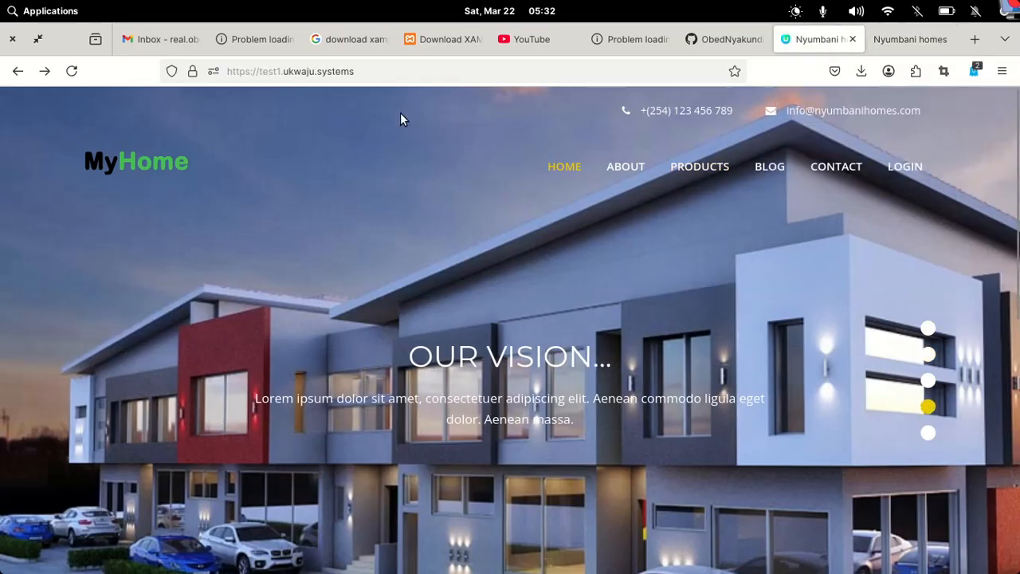
{"action": "left_click", "coordinate": [916, 39]}
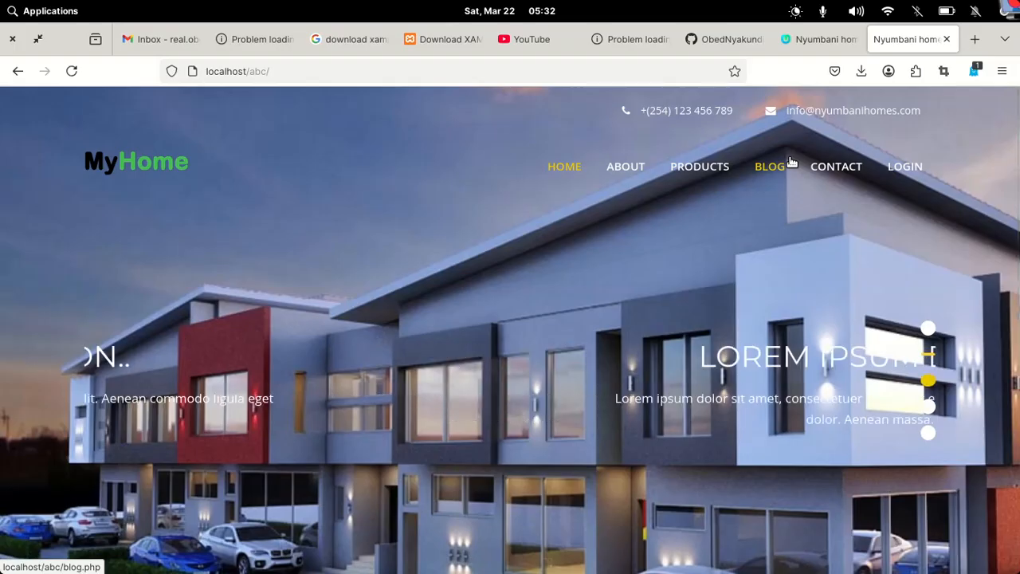
{"action": "left_click", "coordinate": [911, 171]}
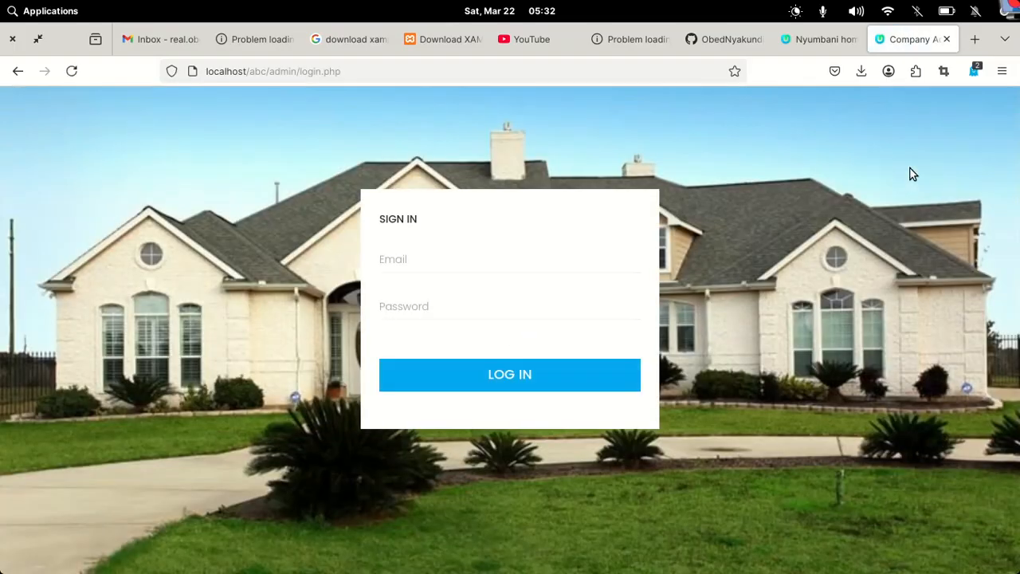
Try an admin sign-in with a test email and password, get 'No account found', open a new tab
{"action": "left_click", "coordinate": [448, 261]}
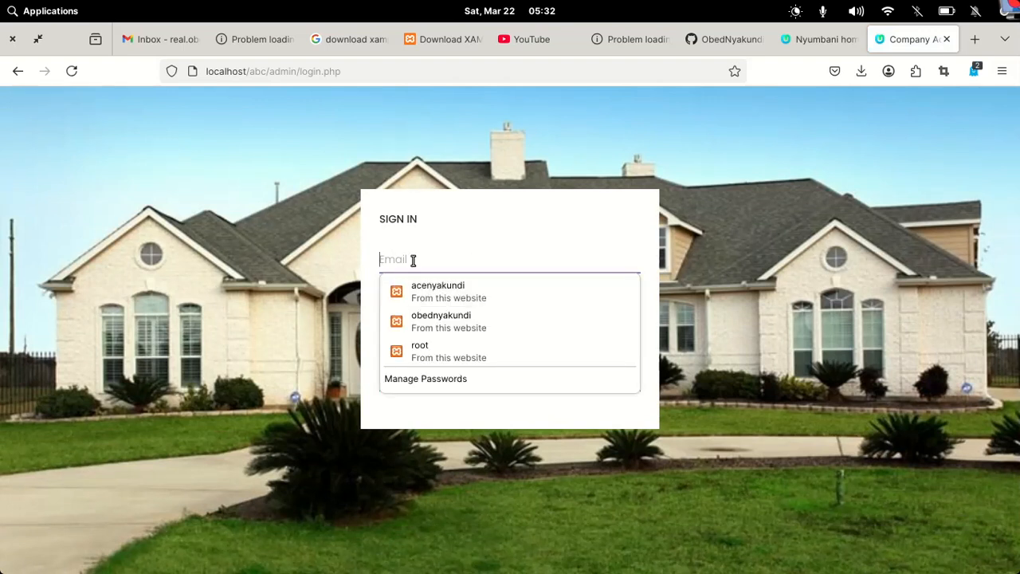
{"action": "type", "text": "ace"}
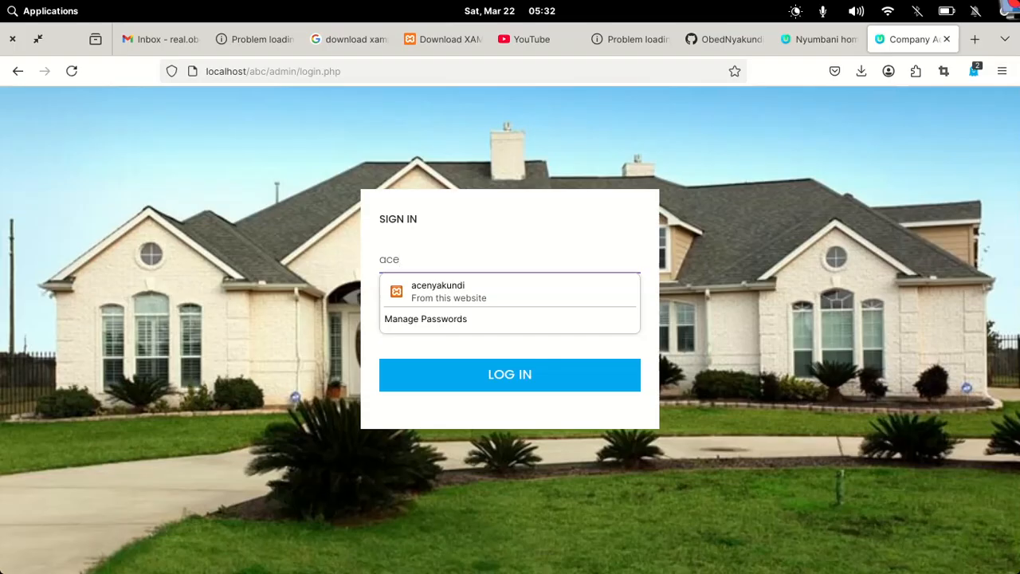
{"action": "type", "text": "@example.com"}
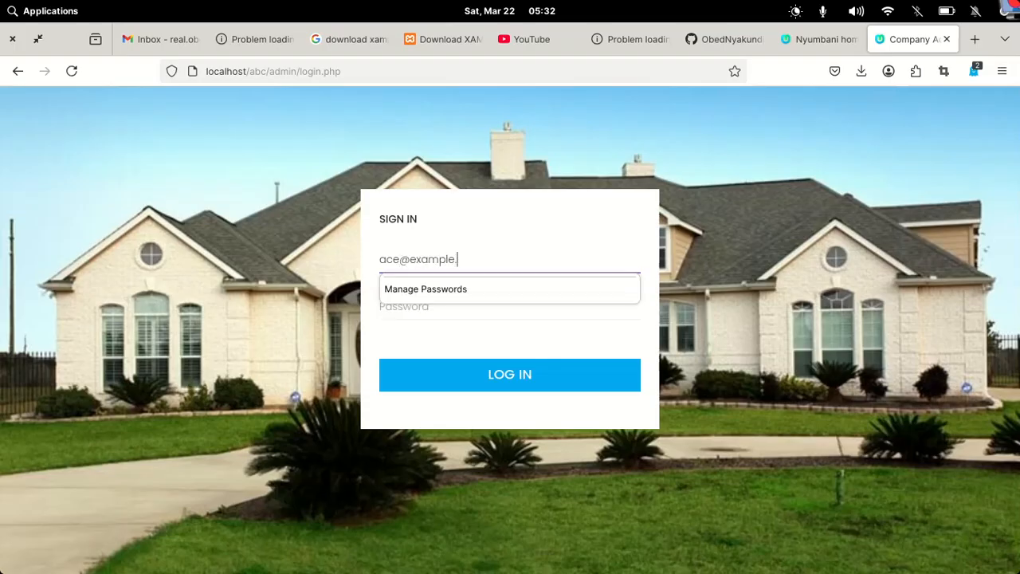
{"action": "left_click", "coordinate": [391, 318]}
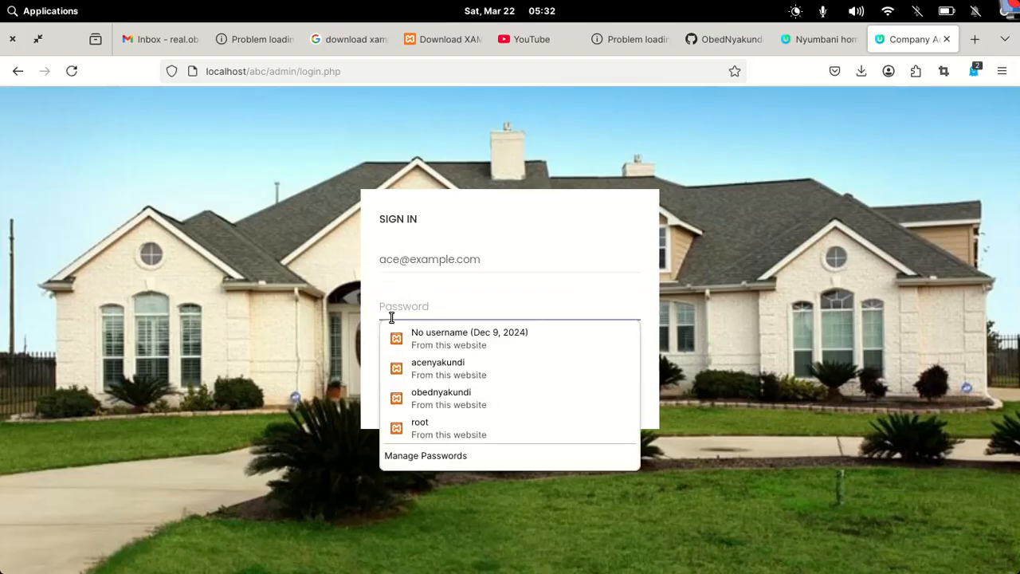
{"action": "type", "text": "1234"}
{"action": "key", "text": "Return"}
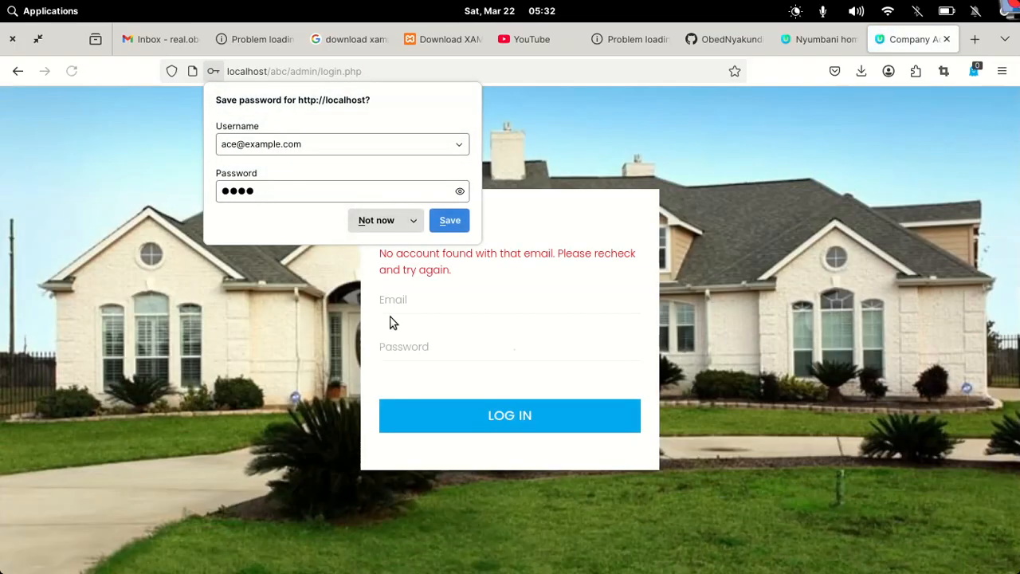
{"action": "left_click", "coordinate": [710, 269]}
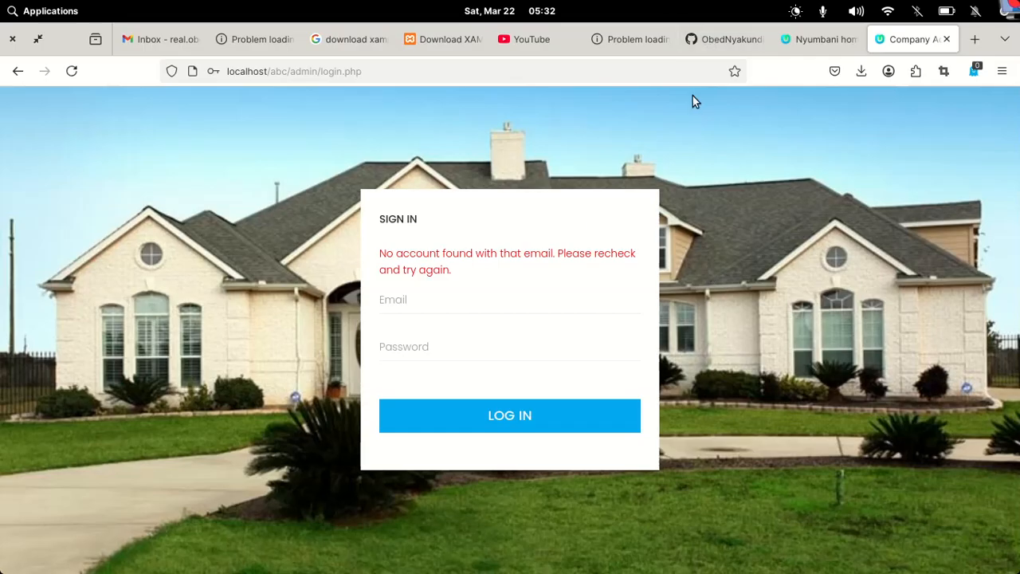
{"action": "left_click", "coordinate": [973, 41]}
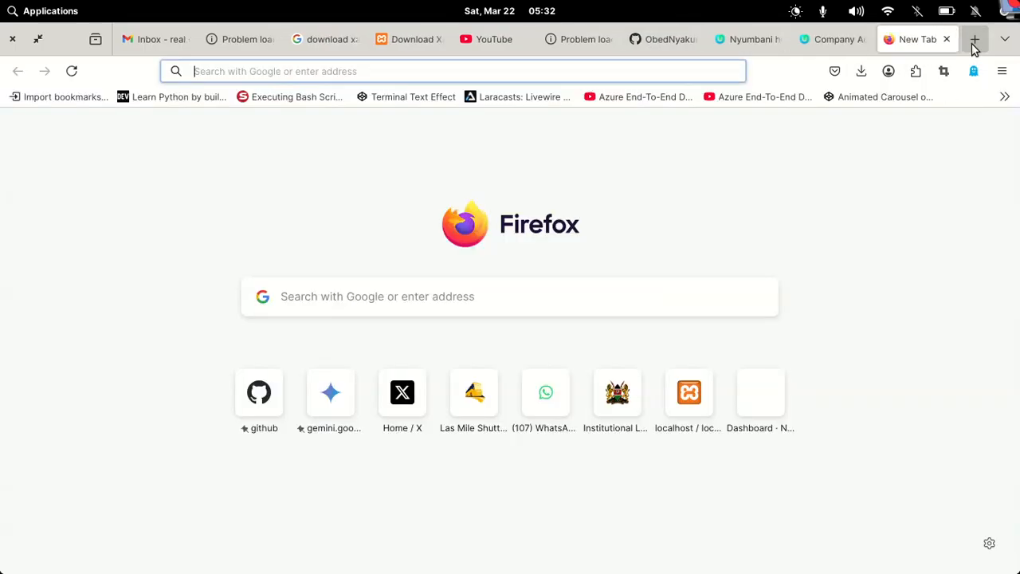
Load localhost/phpmyadmin and select the Company database to show its tables
{"action": "left_click", "coordinate": [391, 72]}
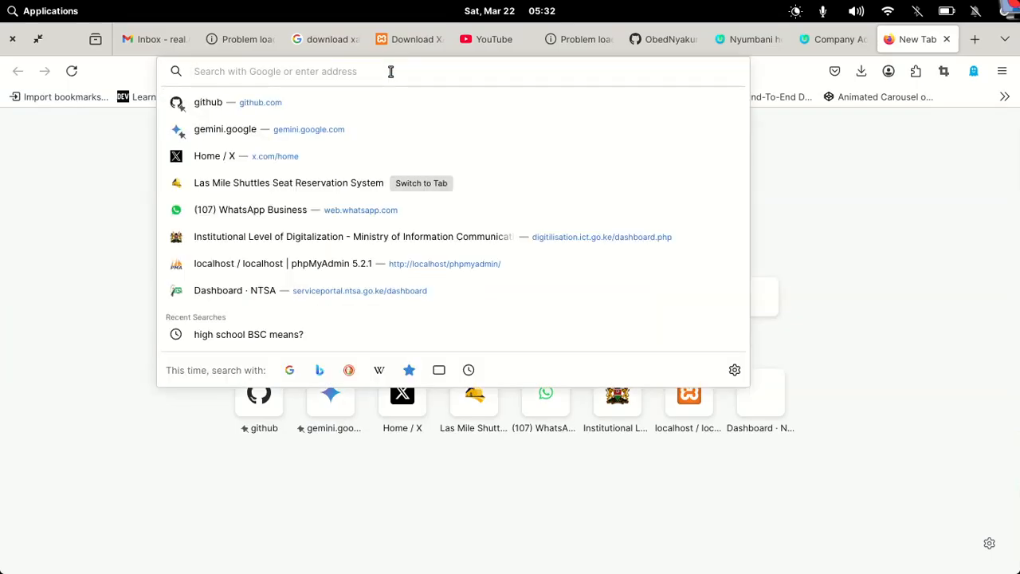
{"action": "type", "text": "localhost/p"}
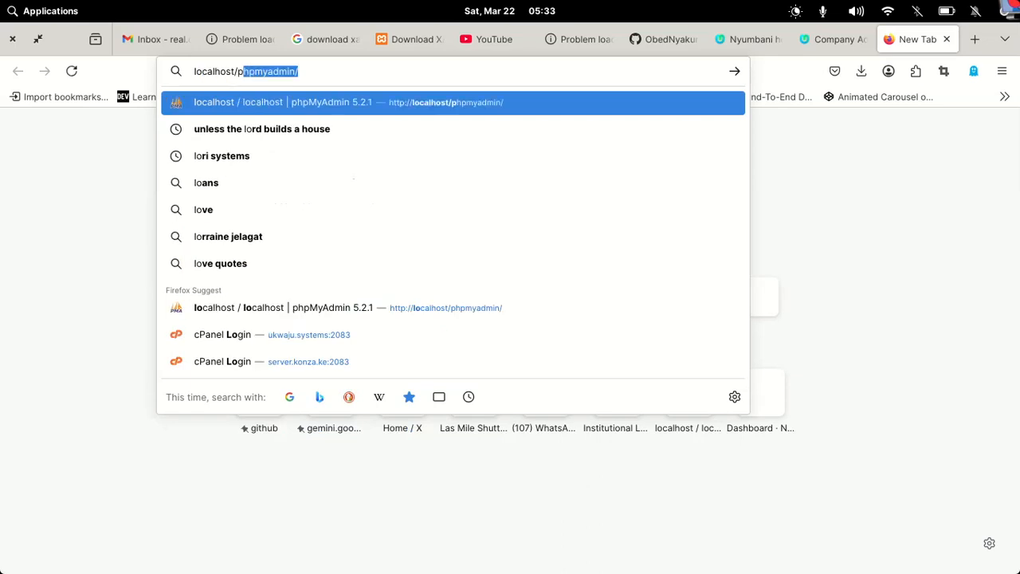
{"action": "type", "text": "h"}
{"action": "key", "text": "Return"}
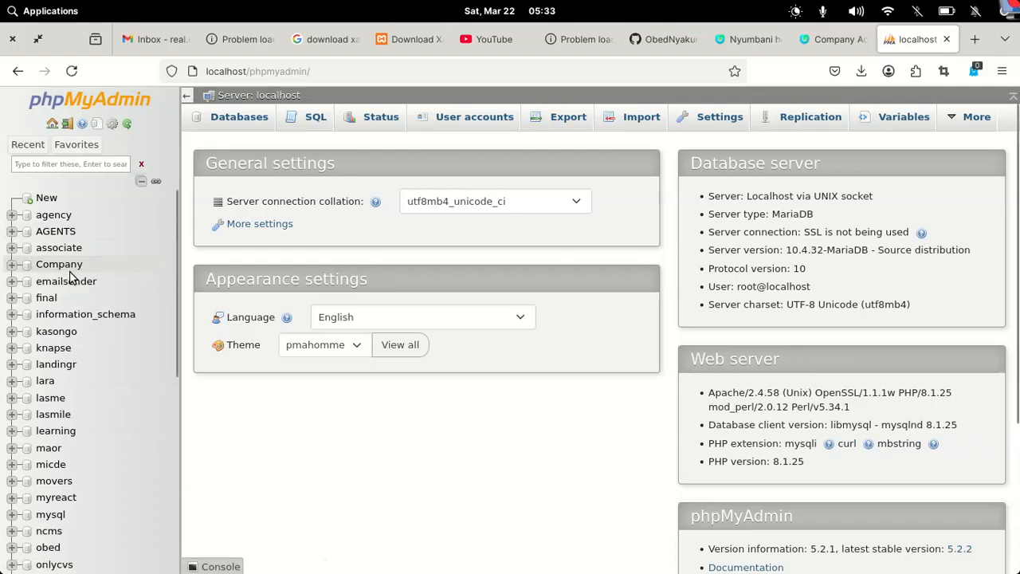
{"action": "left_click", "coordinate": [59, 264]}
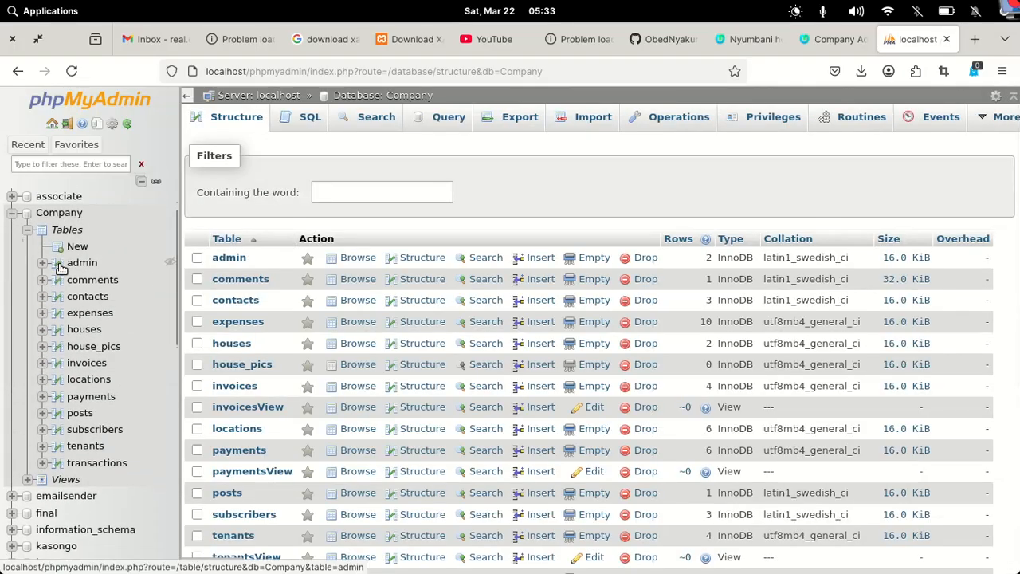
{"action": "left_click", "coordinate": [14, 216]}
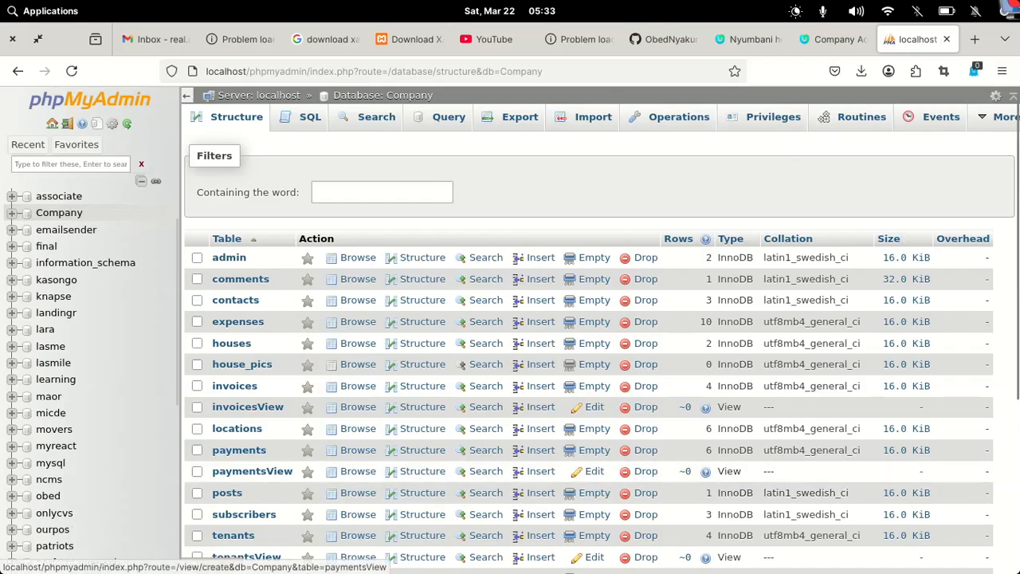
{"action": "mouse_move", "coordinate": [510, 567]}
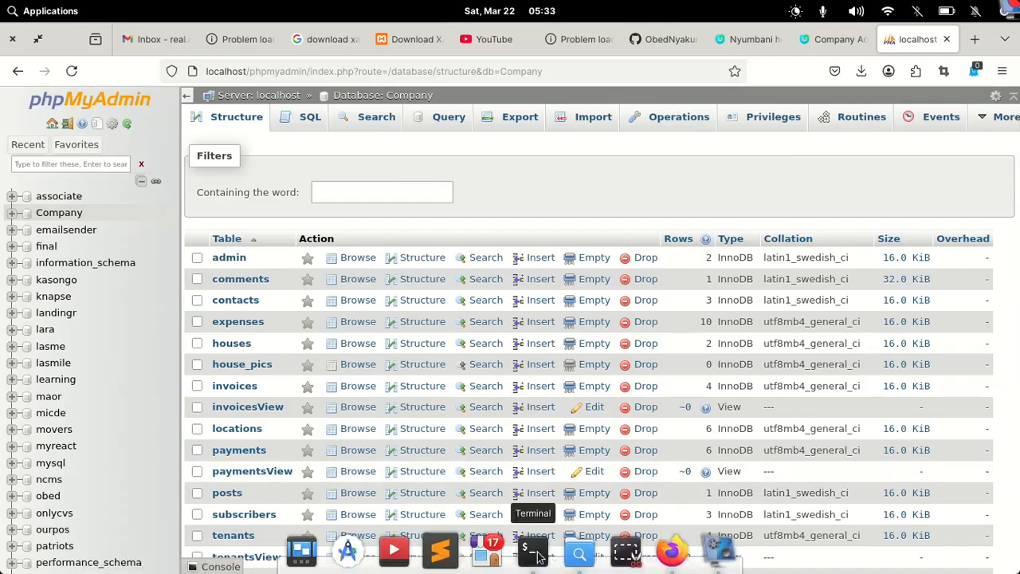
Browse to htdocs/myrentals/Rental-house-management-system in Files, then switch to the terminal's myrentals tab
{"action": "left_click", "coordinate": [580, 556]}
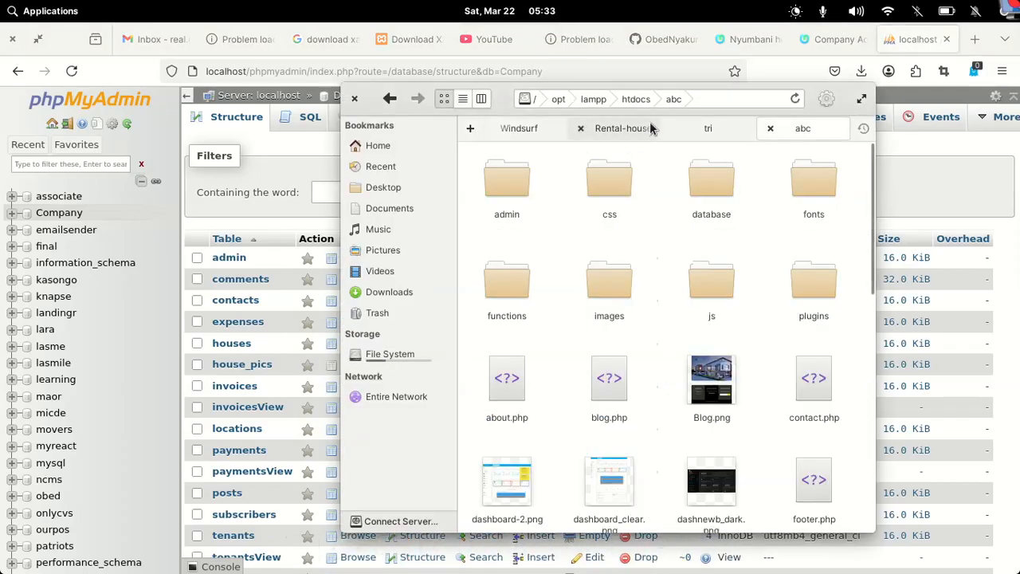
{"action": "left_click", "coordinate": [636, 100]}
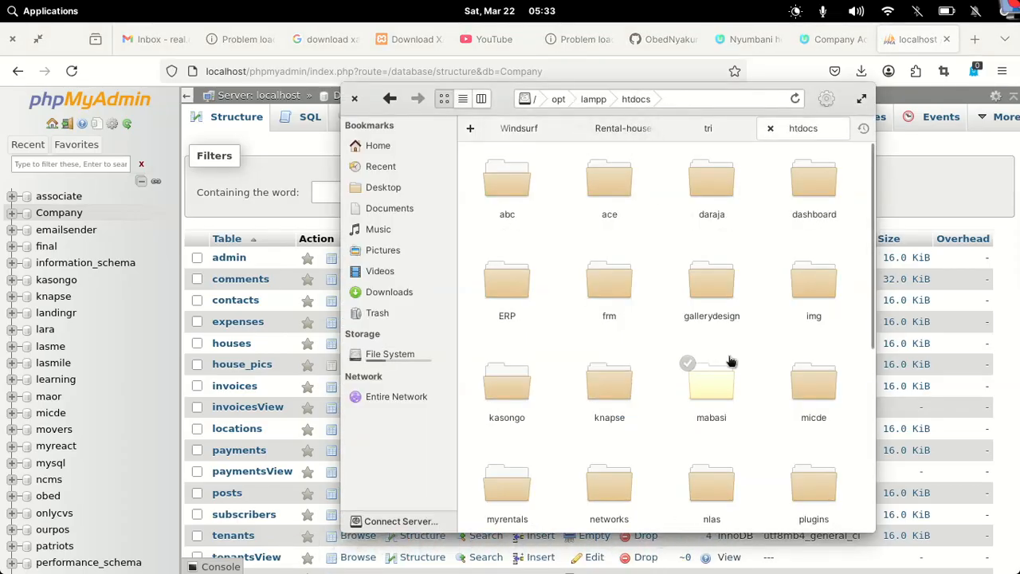
{"action": "scroll", "coordinate": [812, 426], "scroll_direction": "down", "scroll_amount": 3}
{"action": "scroll", "coordinate": [811, 427], "scroll_direction": "down", "scroll_amount": 2}
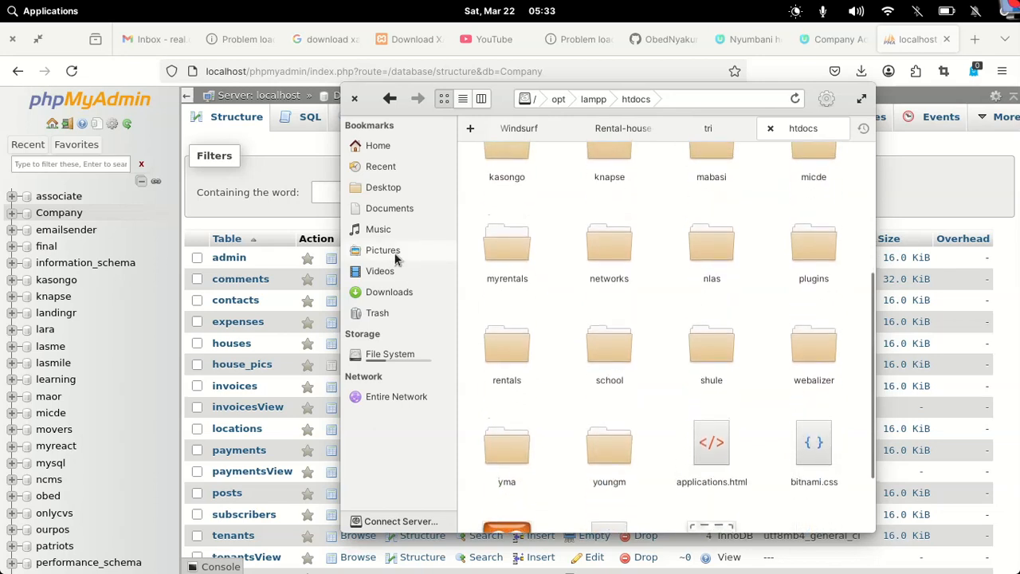
{"action": "double_click", "coordinate": [502, 251]}
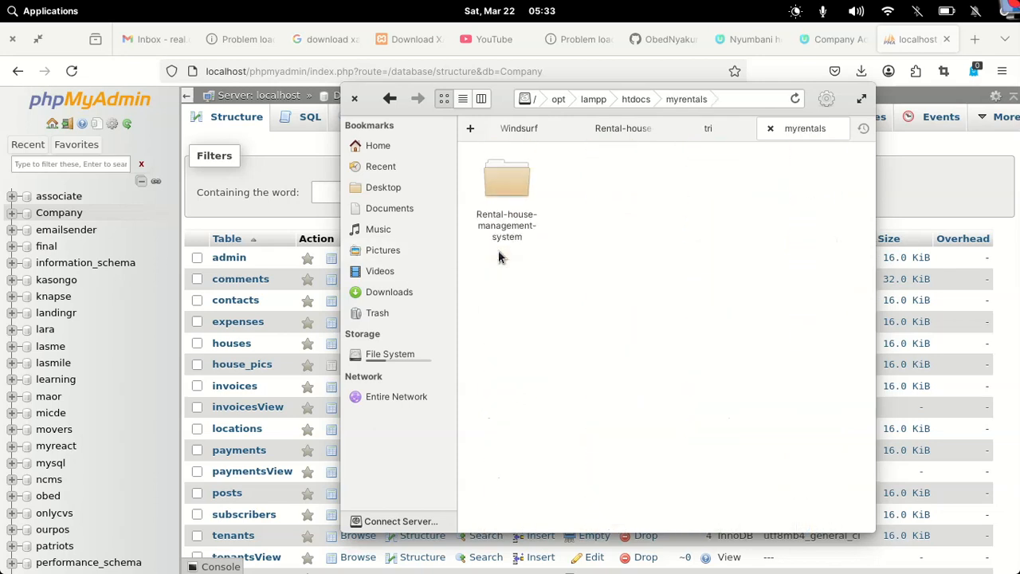
{"action": "double_click", "coordinate": [514, 191]}
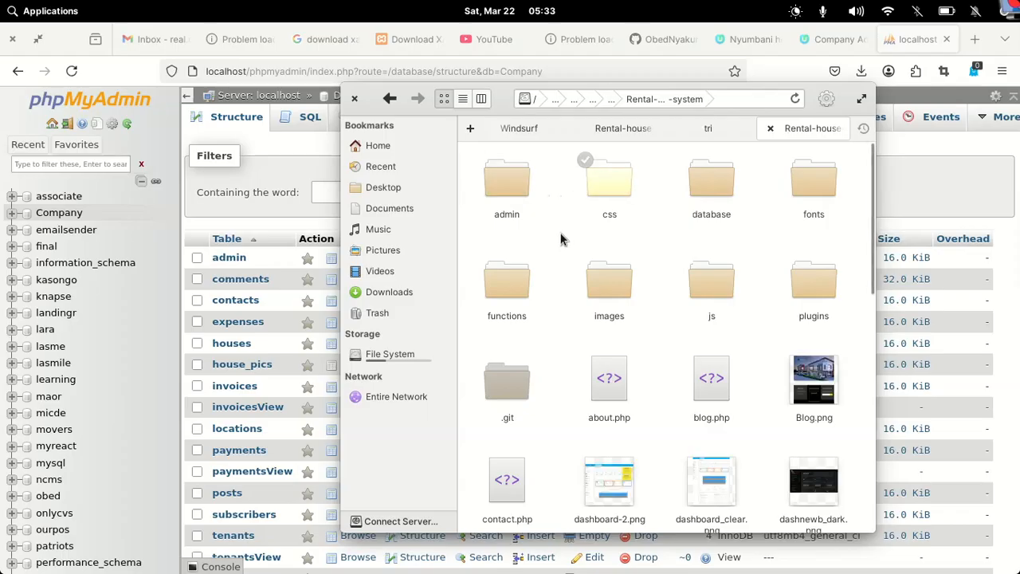
{"action": "right_click", "coordinate": [553, 228]}
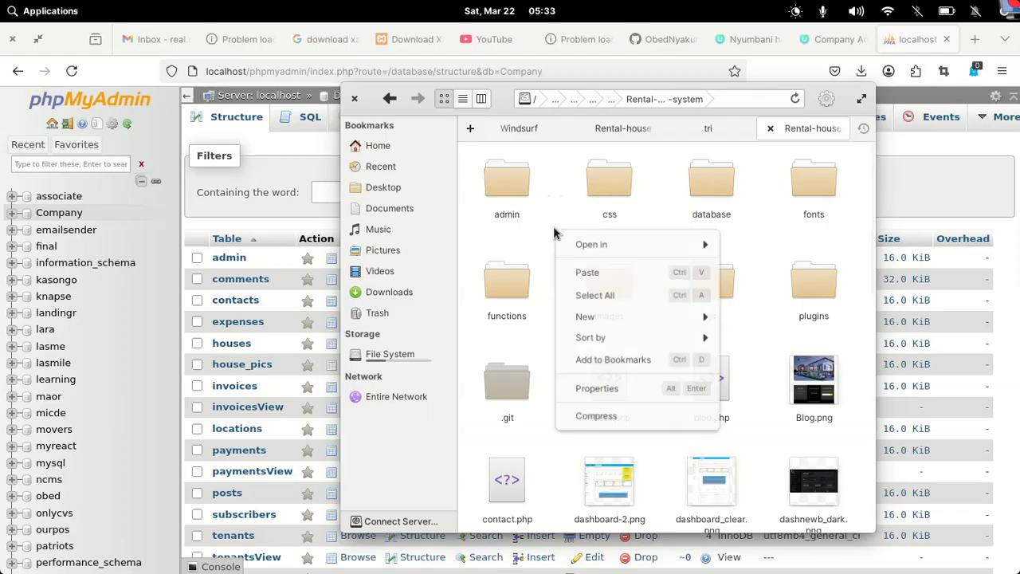
{"action": "left_click", "coordinate": [563, 224]}
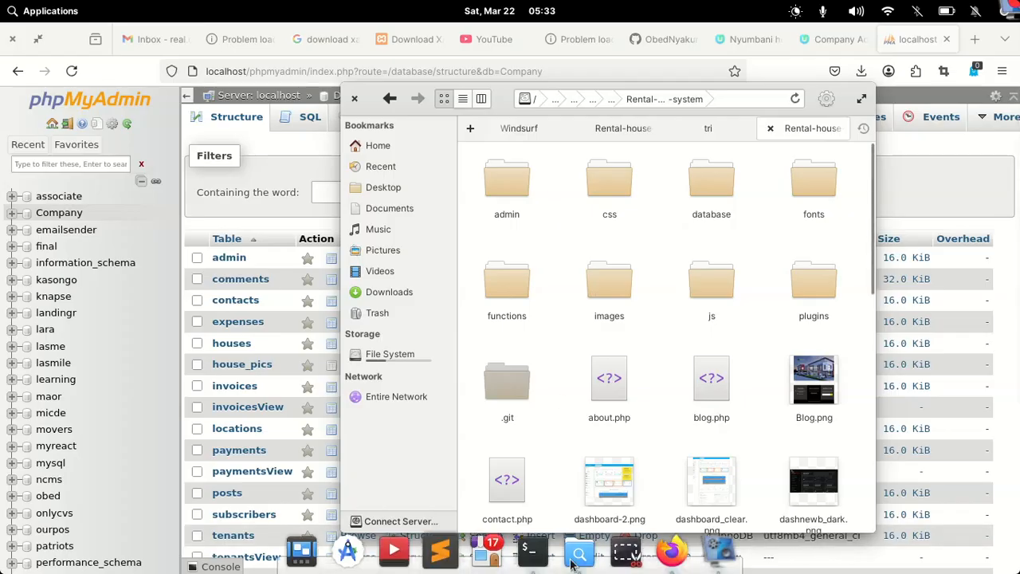
{"action": "left_click", "coordinate": [528, 550]}
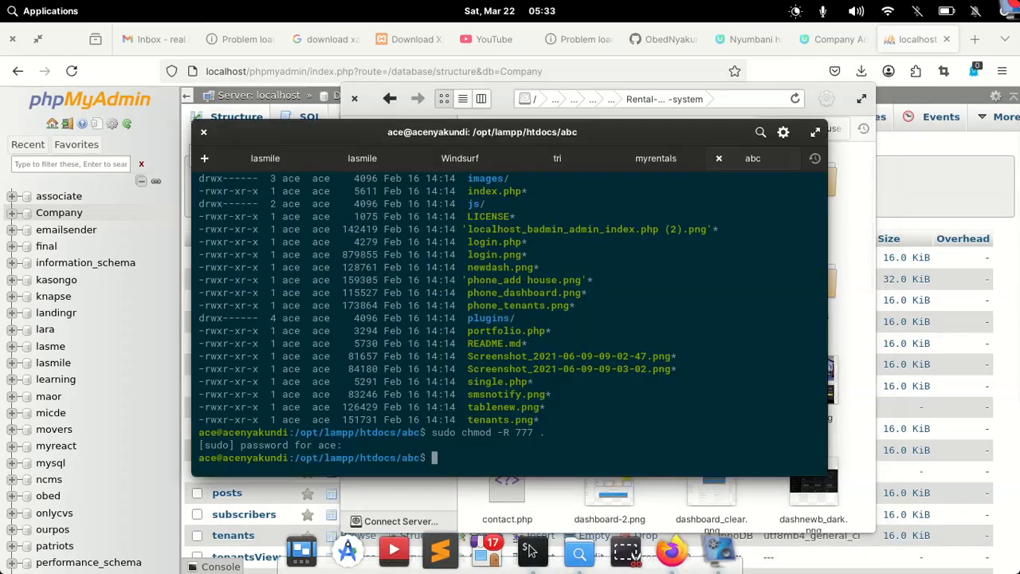
{"action": "left_click", "coordinate": [652, 158]}
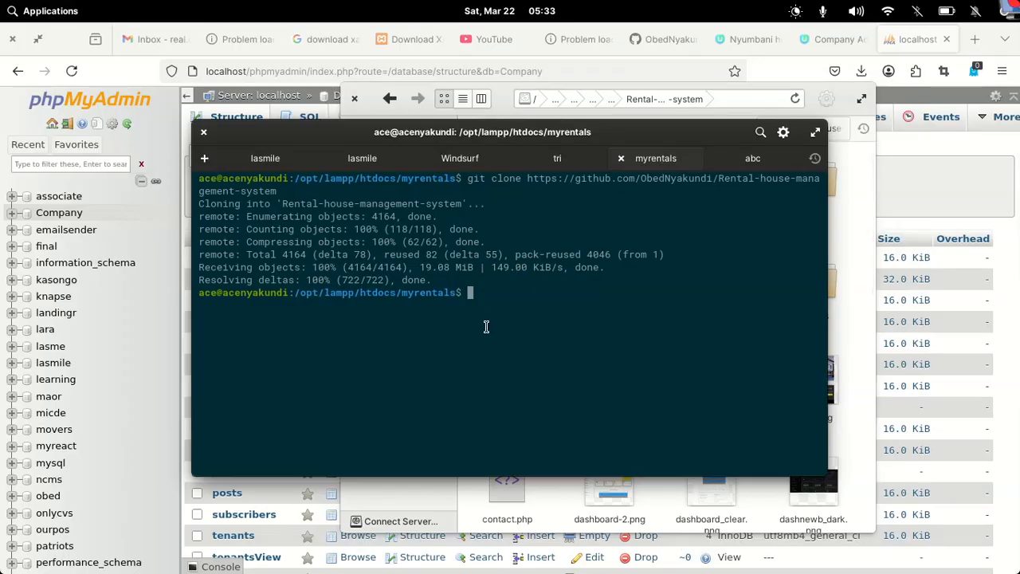
Enter Rental-house-management-system and run sudo mv ./* ../ to move its files up
{"action": "type", "text": "cd Re"}
{"action": "key", "text": "Tab"}
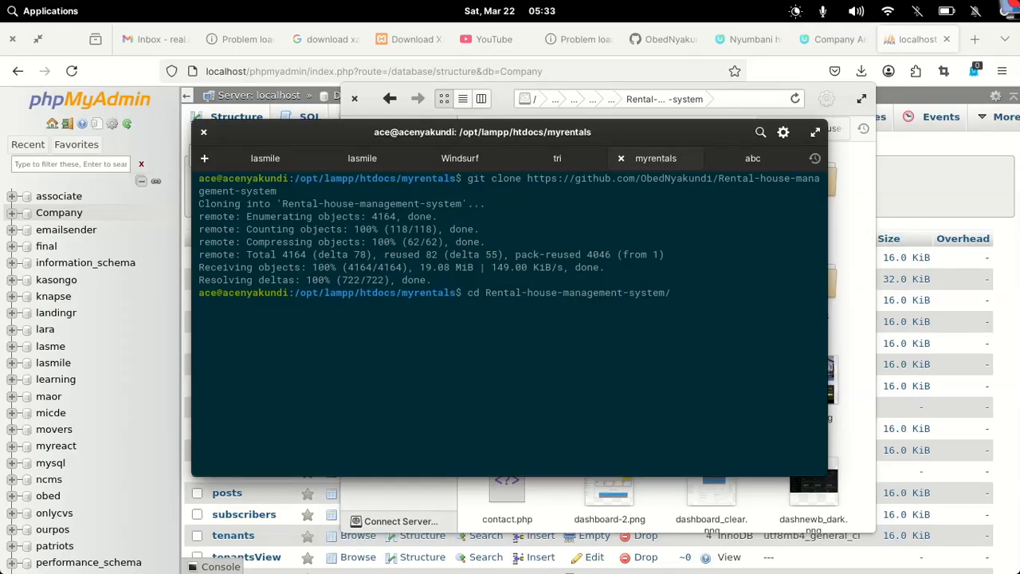
{"action": "key", "text": "Return"}
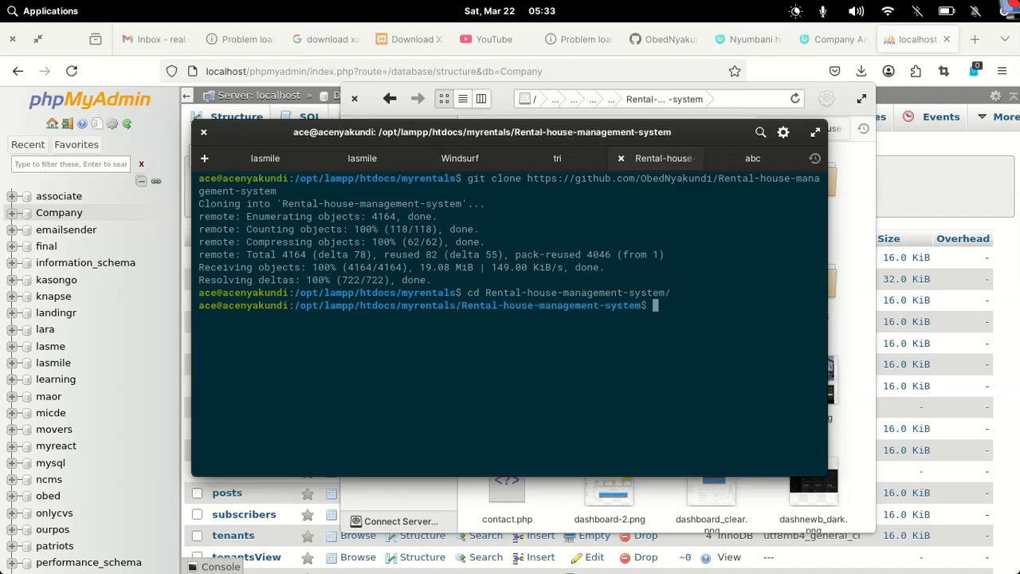
{"action": "type", "text": "sudo mv ./"}
{"action": "type", "text": " ../"}
{"action": "key", "text": "Left"}
{"action": "key", "text": "Left"}
{"action": "key", "text": "Left"}
{"action": "key", "text": "Left"}
{"action": "type", "text": "*"}
{"action": "key", "text": "Right"}
{"action": "key", "text": "Right"}
{"action": "key", "text": "Right"}
{"action": "key", "text": "Right"}
{"action": "key", "text": "Return"}
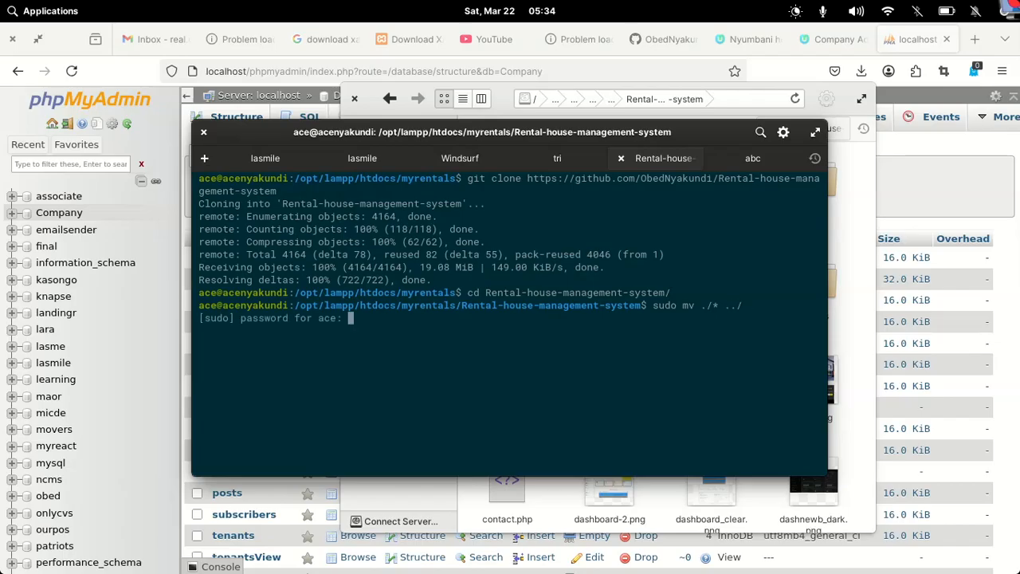
{"action": "type", "text": "***********"}
{"action": "key", "text": "Return"}
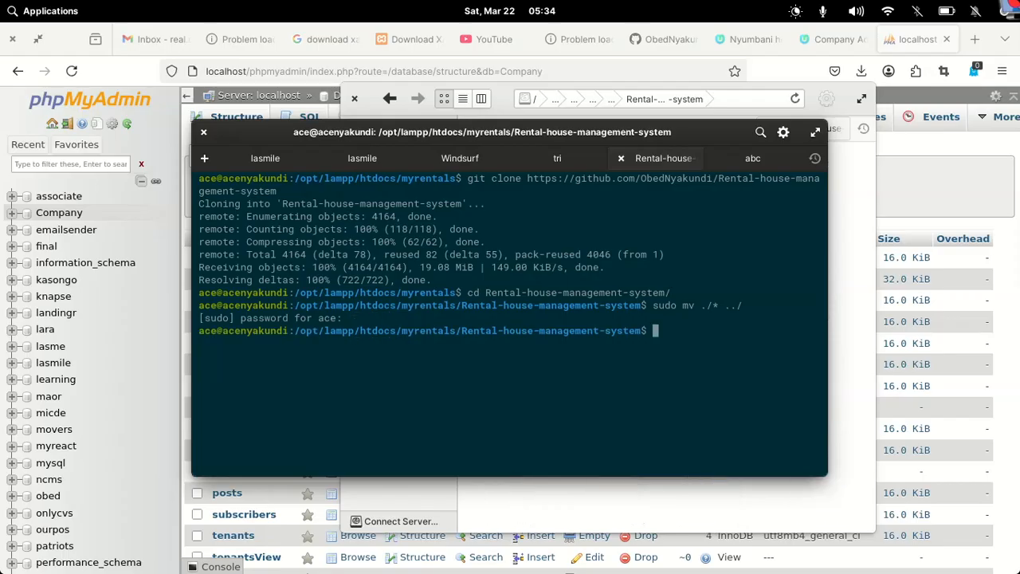
Check the leftover entries with ls and ll, then try moving the hidden files up
{"action": "type", "text": "ls"}
{"action": "key", "text": "Return"}
{"action": "type", "text": "ll"}
{"action": "key", "text": "Return"}
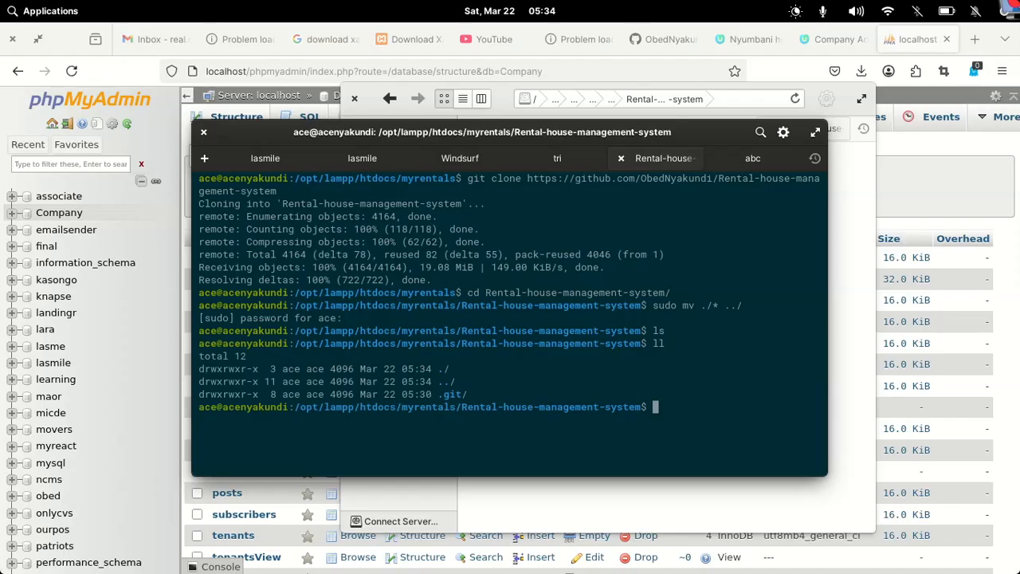
{"action": "type", "text": "ll"}
{"action": "key", "text": "Up"}
{"action": "key", "text": "Up"}
{"action": "key", "text": "Up"}
{"action": "key", "text": "Left"}
{"action": "key", "text": "Left"}
{"action": "key", "text": "Left"}
{"action": "key", "text": "Left"}
{"action": "key", "text": "Left"}
{"action": "type", "text": "."}
{"action": "key", "text": "Right"}
{"action": "key", "text": "Right"}
{"action": "key", "text": "Right"}
{"action": "key", "text": "Right"}
{"action": "key", "text": "Right"}
{"action": "key", "text": "Return"}
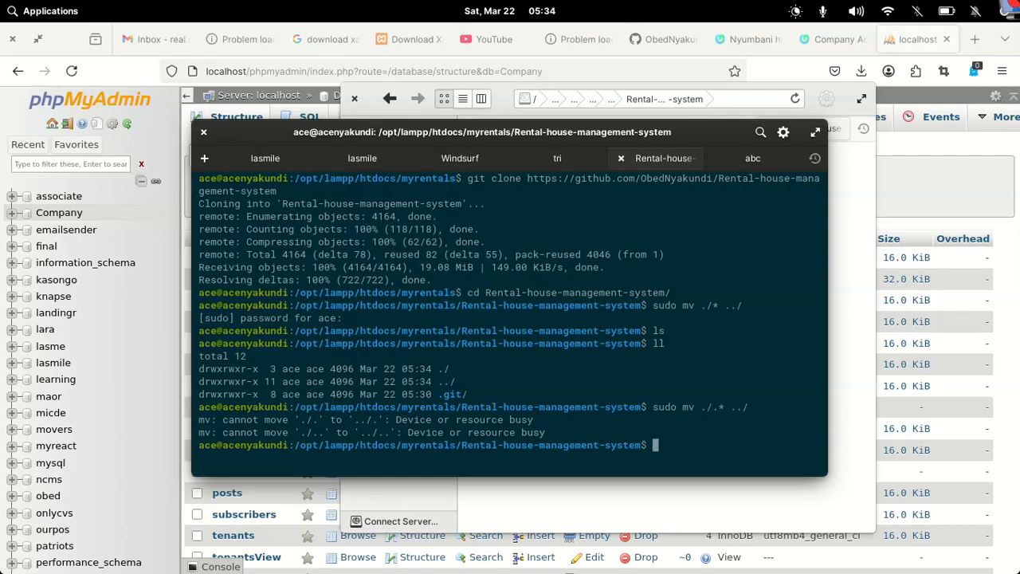
Move the dot-files with sudo mv .* ../ and confirm with ll the folder is empty
{"action": "key", "text": "Up"}
{"action": "key", "text": "Left"}
{"action": "key", "text": "Left"}
{"action": "key", "text": "Left"}
{"action": "key", "text": "Left"}
{"action": "key", "text": "Left"}
{"action": "key", "text": "Left"}
{"action": "key", "text": "Left"}
{"action": "key", "text": "BackSpace"}
{"action": "key", "text": "BackSpace"}
{"action": "key", "text": "Right"}
{"action": "key", "text": "Right"}
{"action": "key", "text": "Right"}
{"action": "key", "text": "Right"}
{"action": "key", "text": "Right"}
{"action": "key", "text": "Return"}
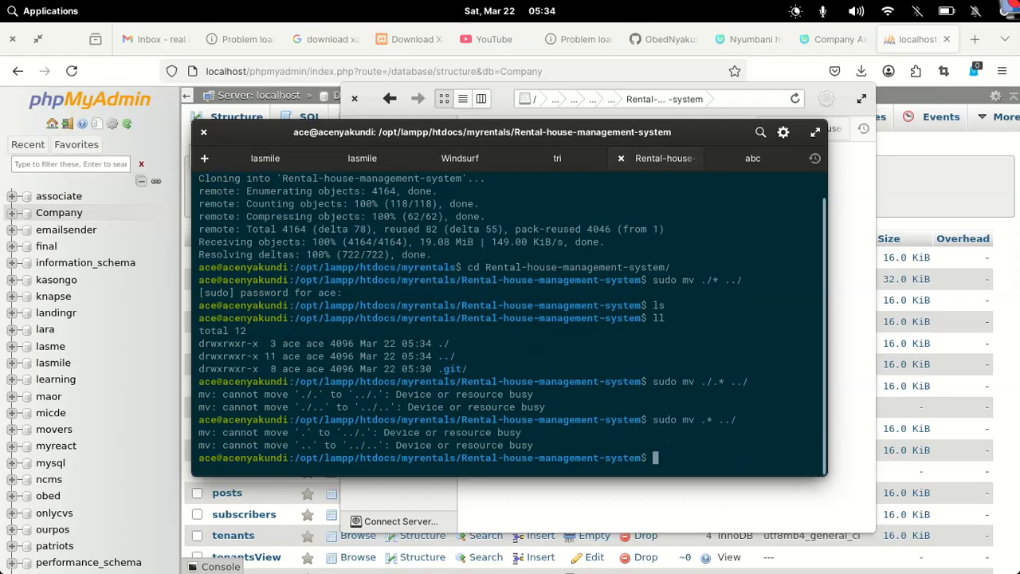
{"action": "type", "text": "ll"}
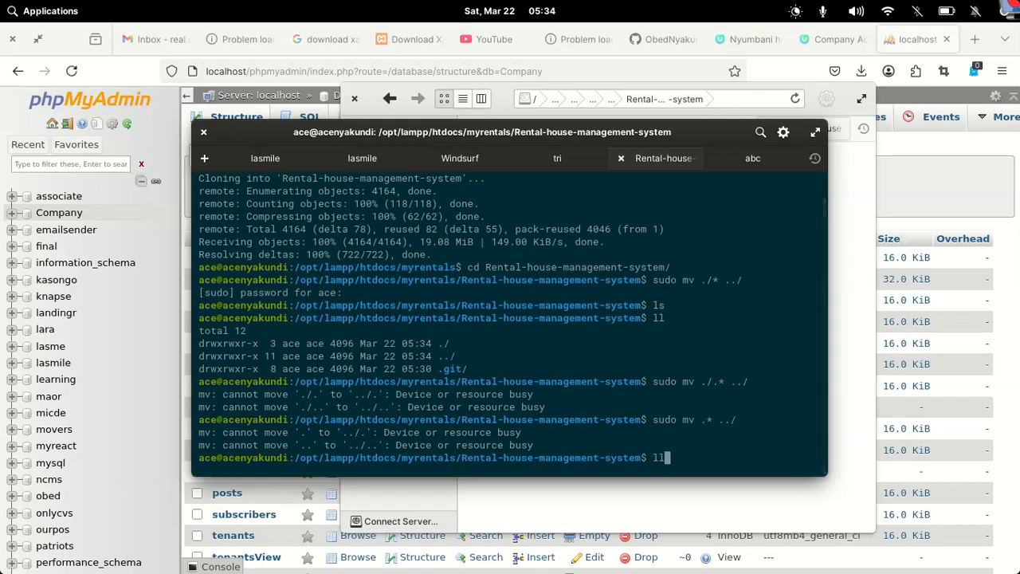
{"action": "key", "text": "Return"}
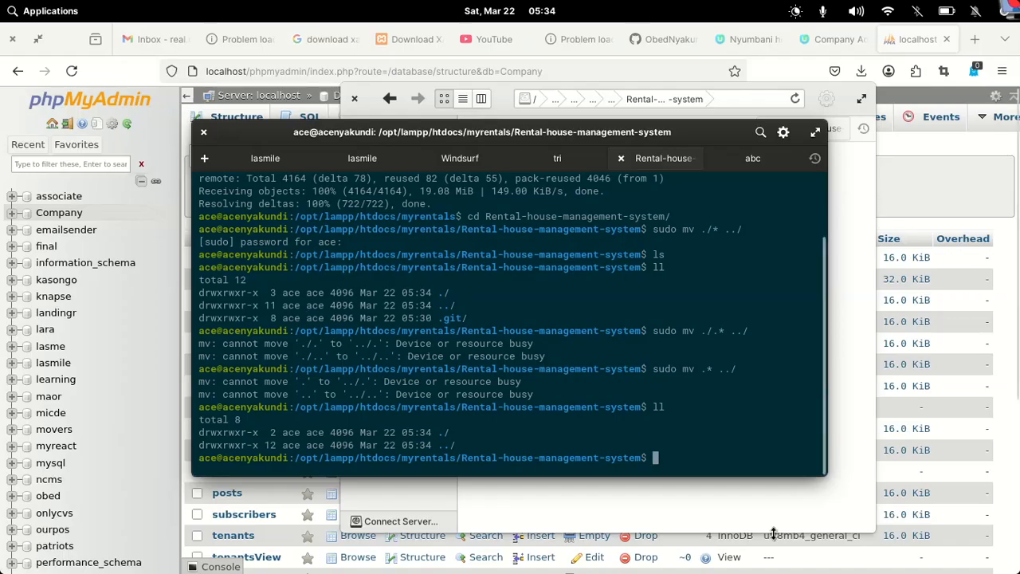
{"action": "left_click", "coordinate": [699, 512]}
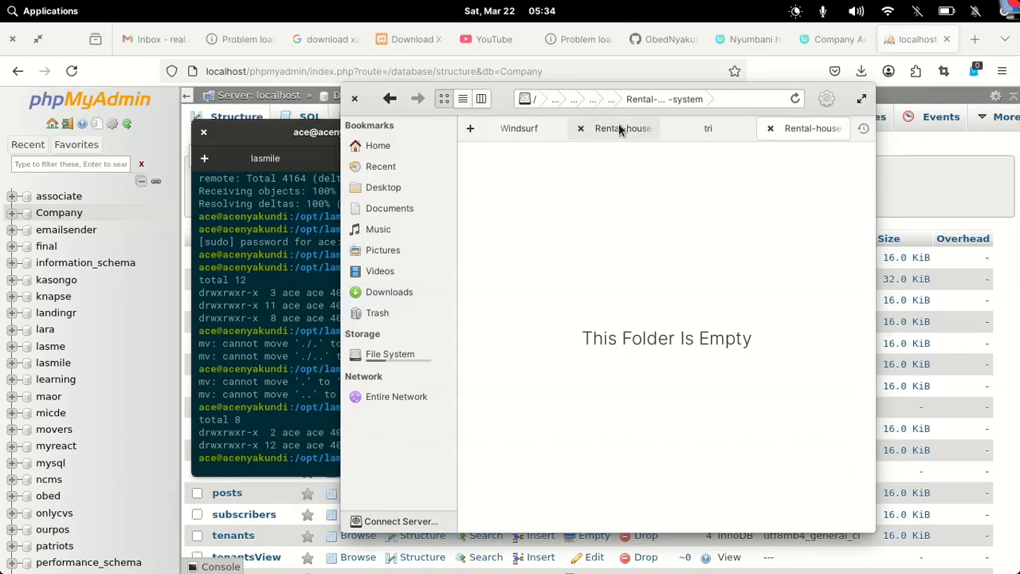
Move the empty Rental-house-management-system folder inside myrentals to the Trash
{"action": "left_click", "coordinate": [390, 99]}
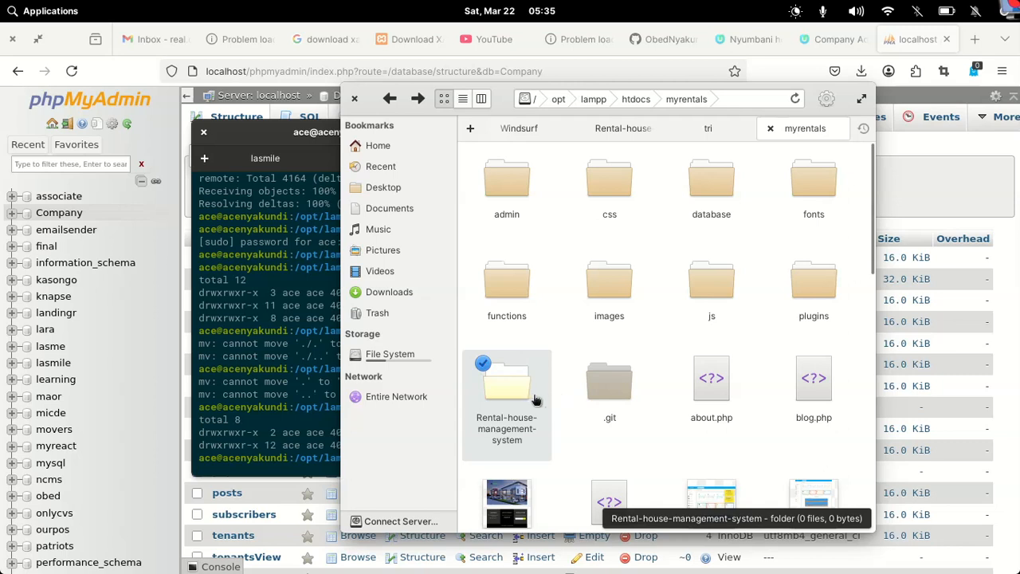
{"action": "right_click", "coordinate": [518, 382]}
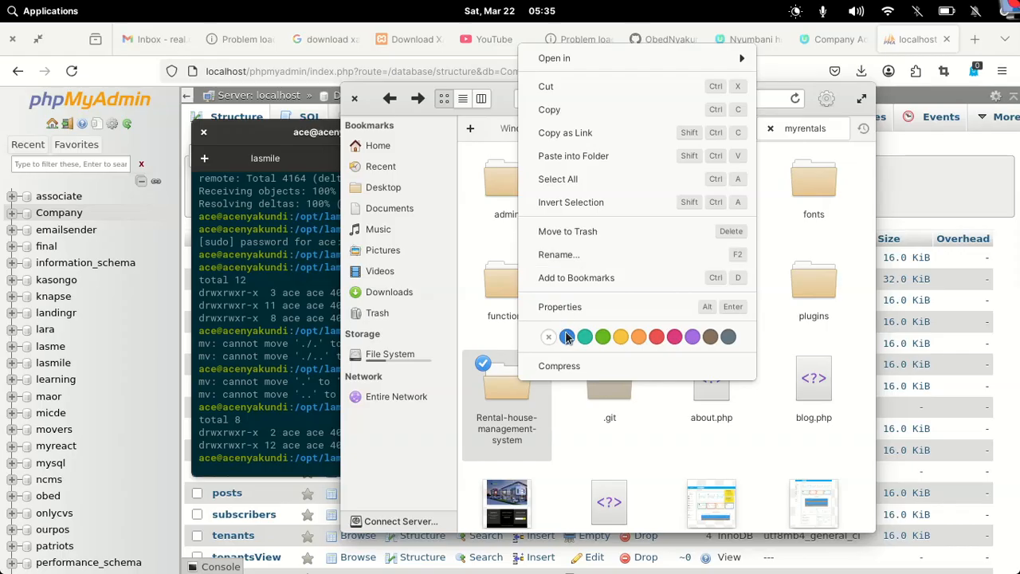
{"action": "left_click", "coordinate": [565, 398]}
{"action": "key", "text": "Delete"}
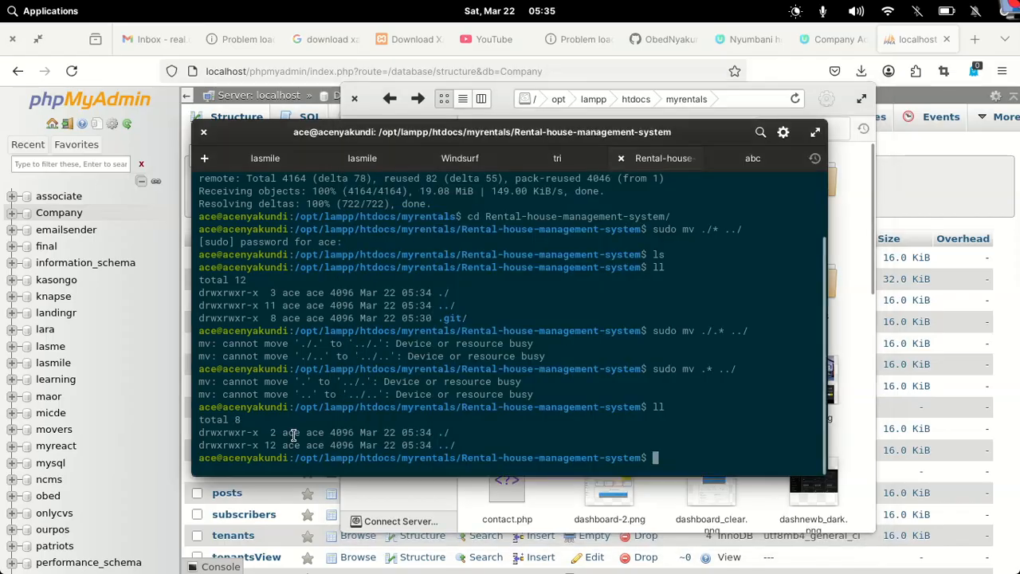
{"action": "left_click", "coordinate": [292, 438]}
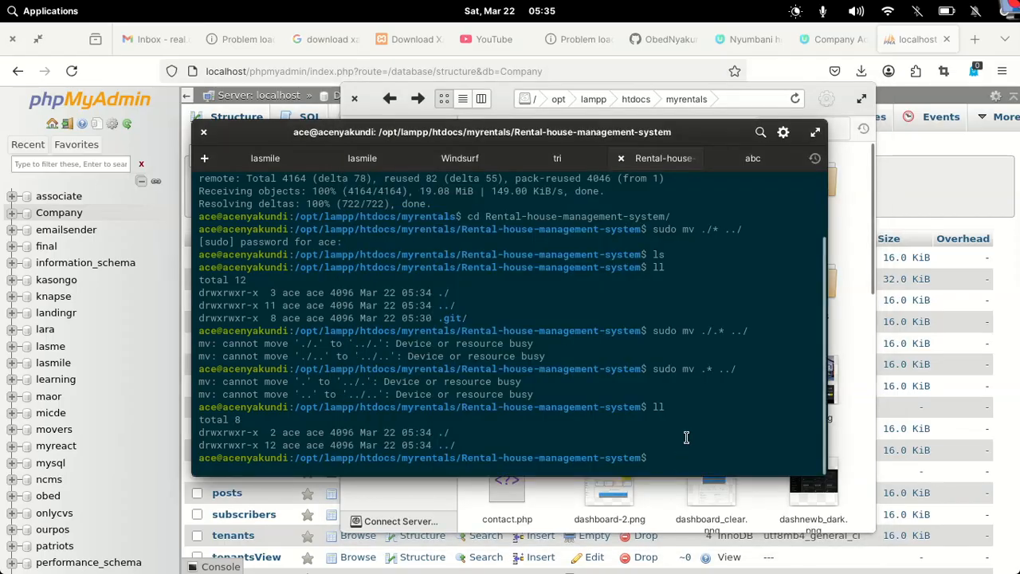
Step up to the parent folder, clear the terminal, and return with cd -
{"action": "type", "text": "./"}
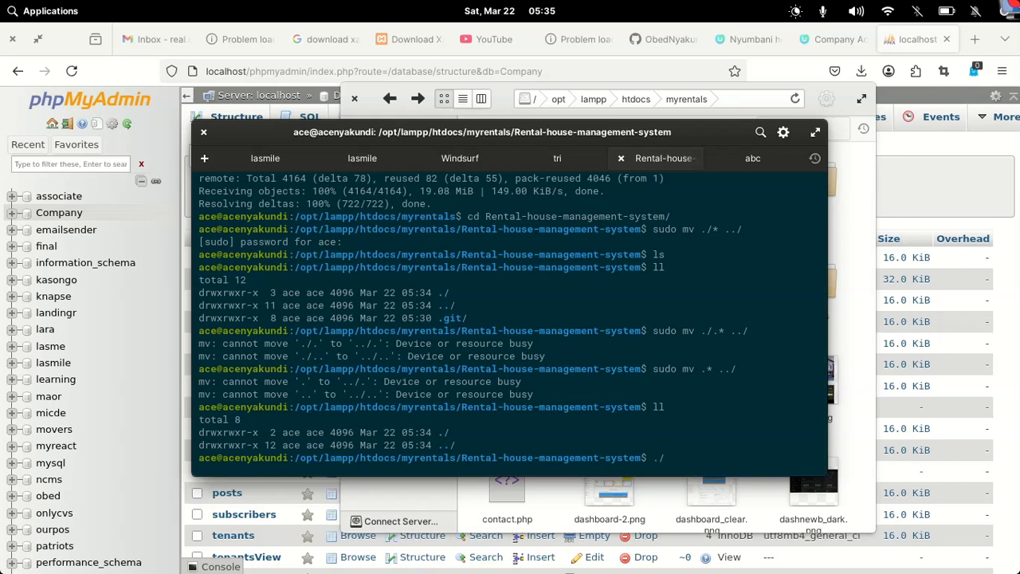
{"action": "key", "text": "BackSpace"}
{"action": "key", "text": "BackSpace"}
{"action": "type", "text": "subl "}
{"action": "type", "text": "./"}
{"action": "key", "text": "BackSpace"}
{"action": "key", "text": "BackSpace"}
{"action": "key", "text": "BackSpace"}
{"action": "key", "text": "BackSpace"}
{"action": "key", "text": "BackSpace"}
{"action": "key", "text": "BackSpace"}
{"action": "key", "text": "BackSpace"}
{"action": "type", "text": "cd ../"}
{"action": "key", "text": "Return"}
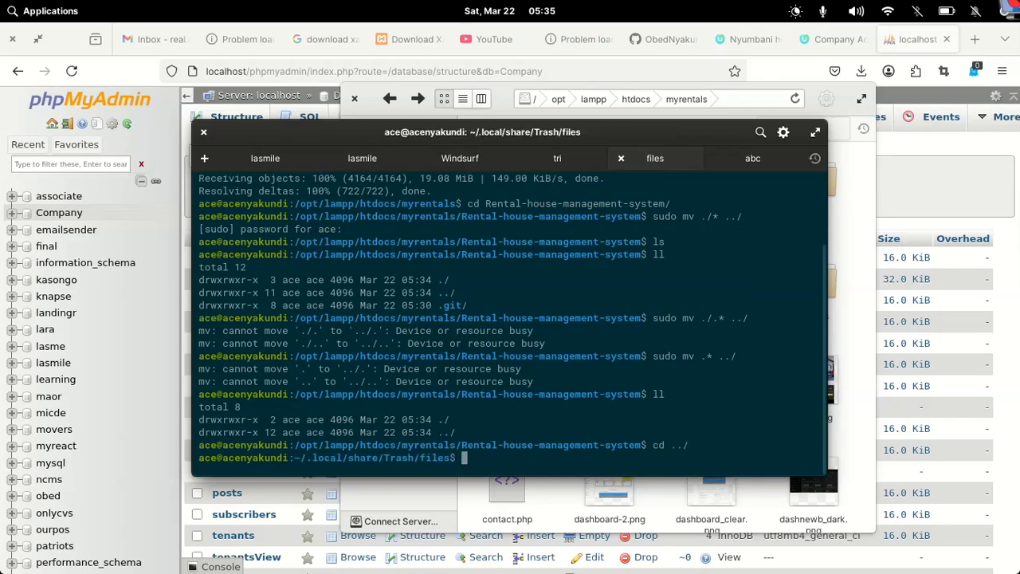
{"action": "type", "text": "clear"}
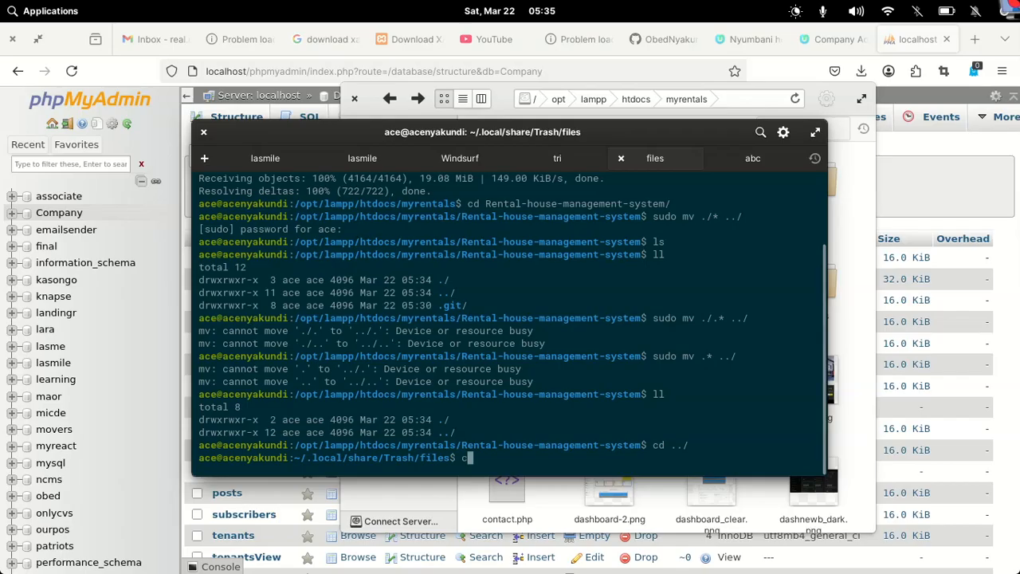
{"action": "key", "text": "Return"}
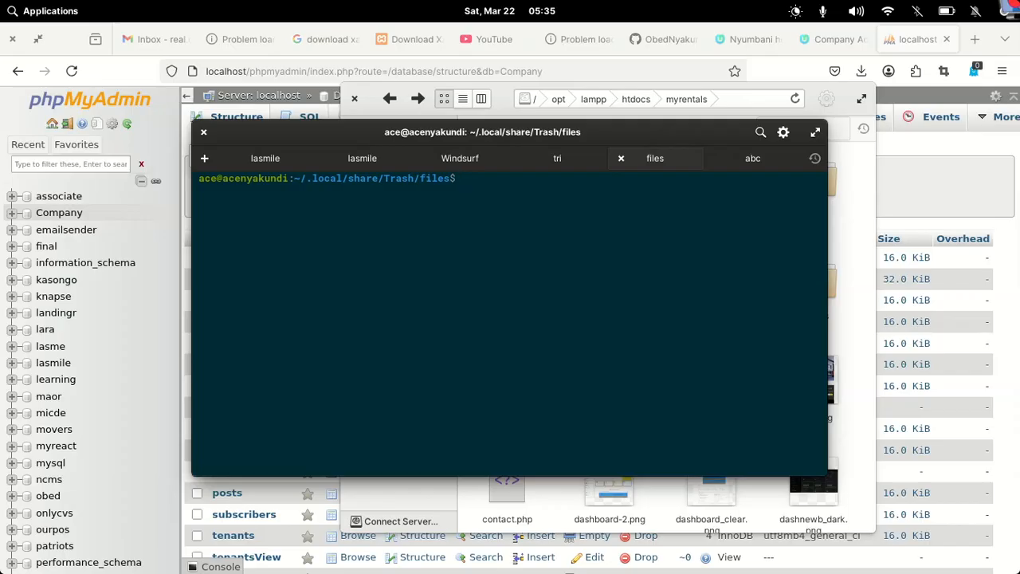
{"action": "type", "text": "cd -"}
{"action": "key", "text": "Return"}
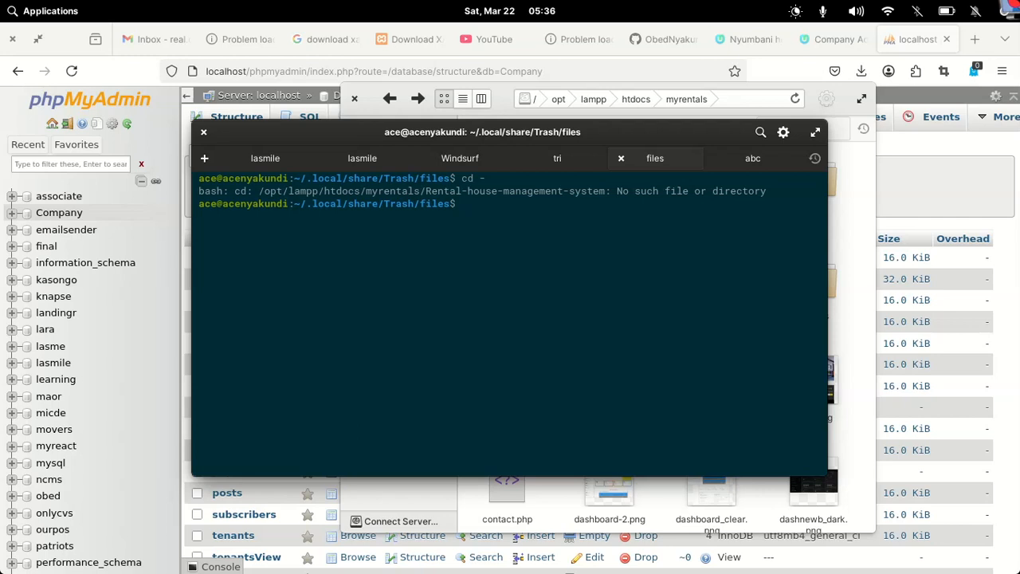
Change into /opt/lampp/htdocs/myrentals and open it in Sublime Text with subl
{"action": "left_click_drag", "start_coordinate": [433, 194], "coordinate": [260, 192]}
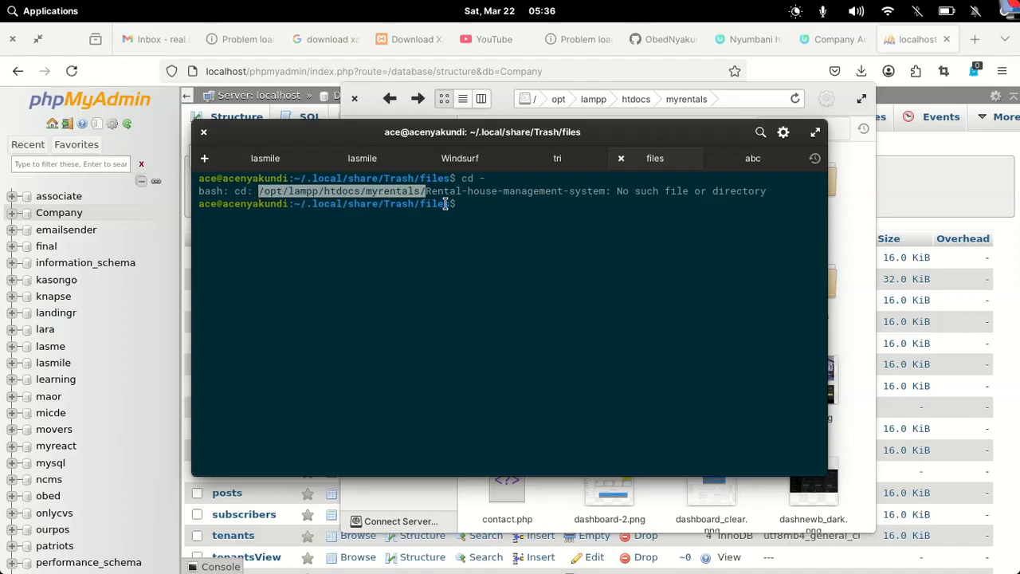
{"action": "type", "text": "cd"}
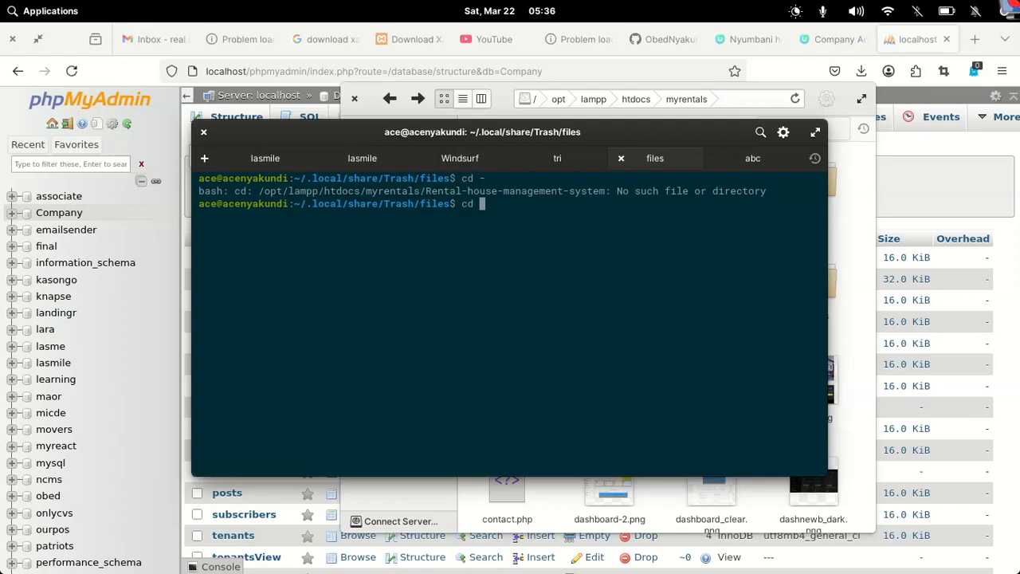
{"action": "type", "text": "/opt/lampp/htdocs/myrentals/"}
{"action": "key", "text": "Return"}
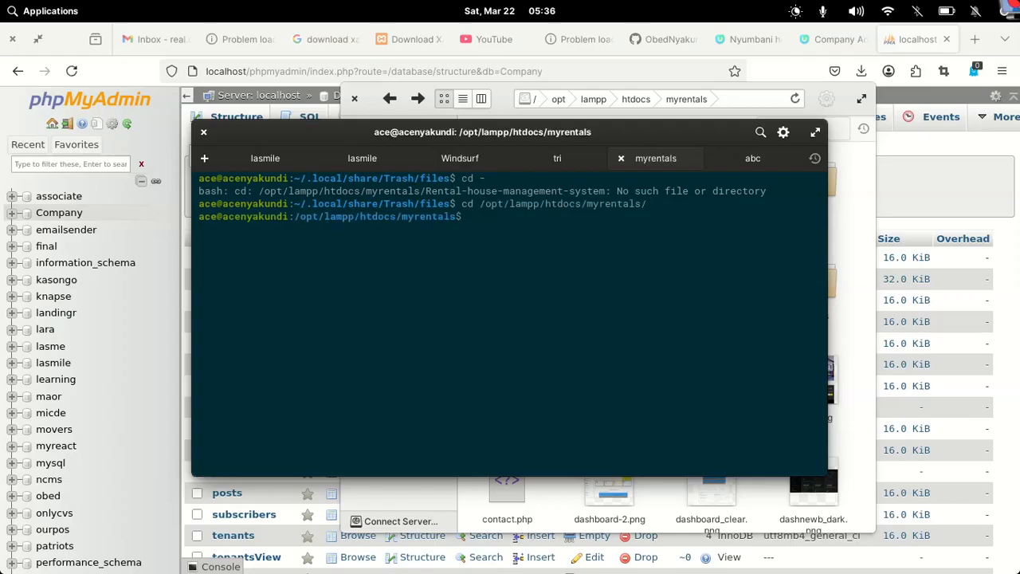
{"action": "type", "text": "subl ."}
{"action": "key", "text": "Return"}
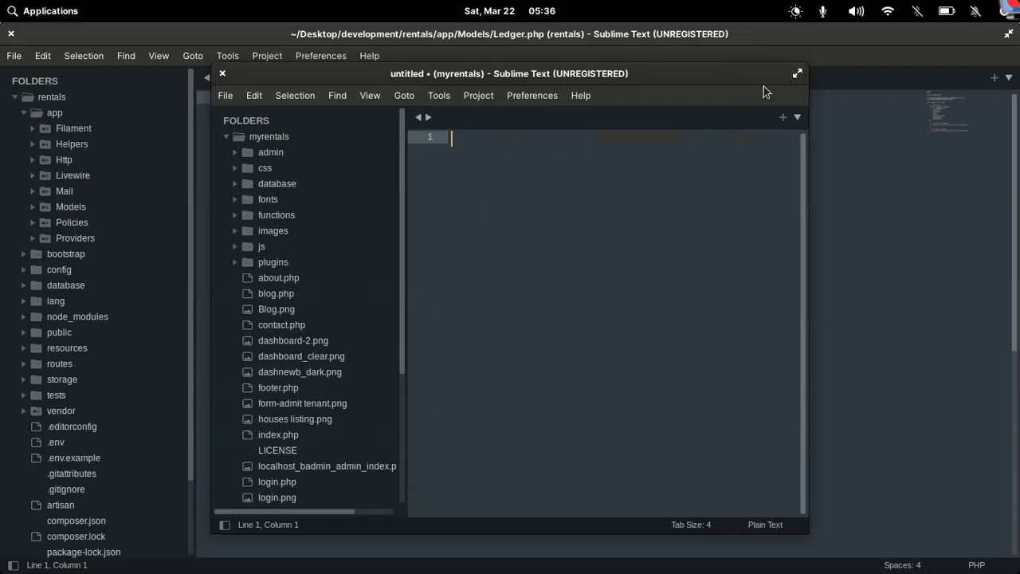
Maximize Sublime Text and open admin/functions/db.php to view its Company database connection settings
{"action": "left_click", "coordinate": [797, 75]}
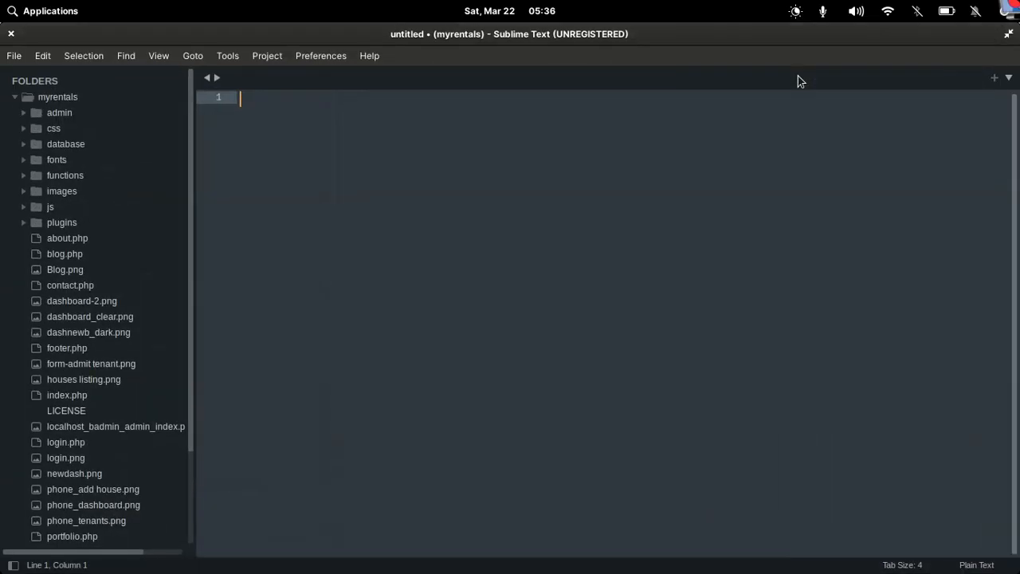
{"action": "left_click", "coordinate": [29, 115]}
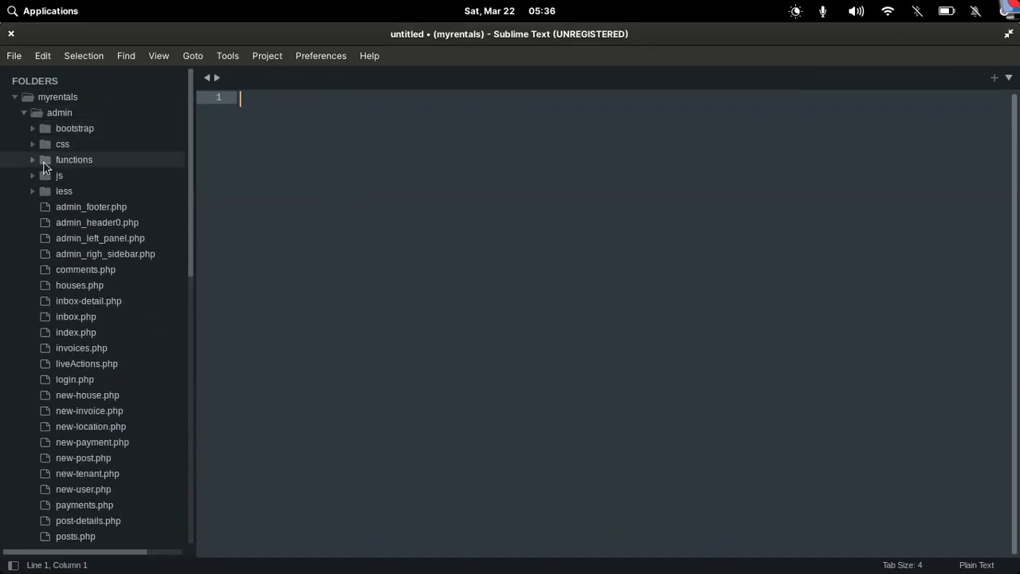
{"action": "left_click", "coordinate": [31, 162]}
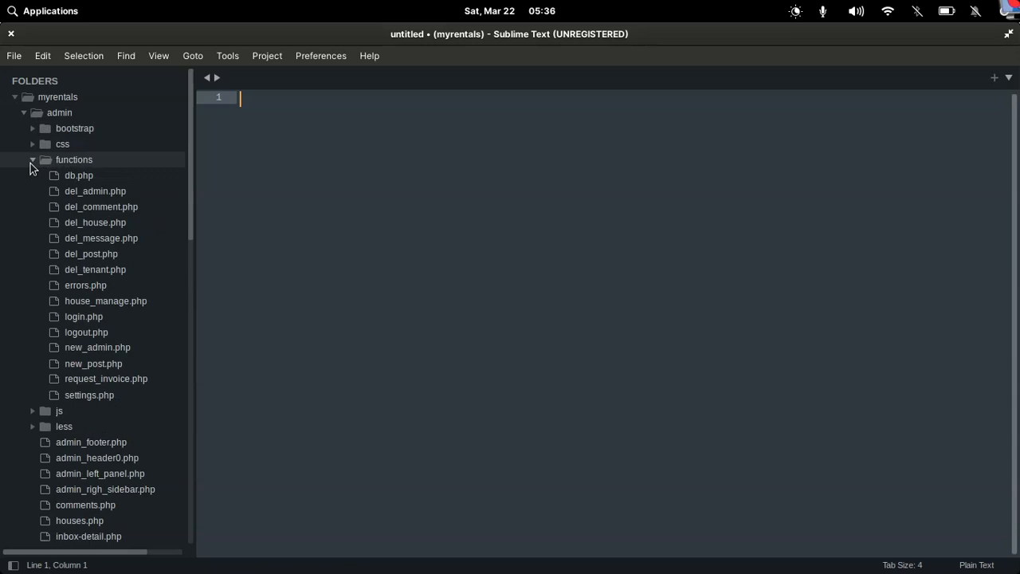
{"action": "left_click", "coordinate": [69, 177]}
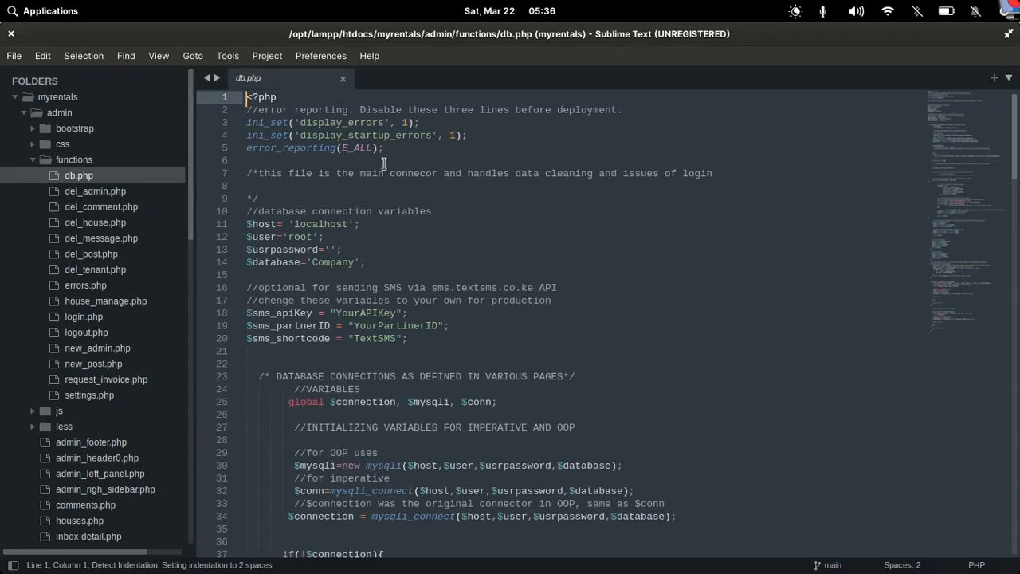
{"action": "mouse_move", "coordinate": [289, 121]}
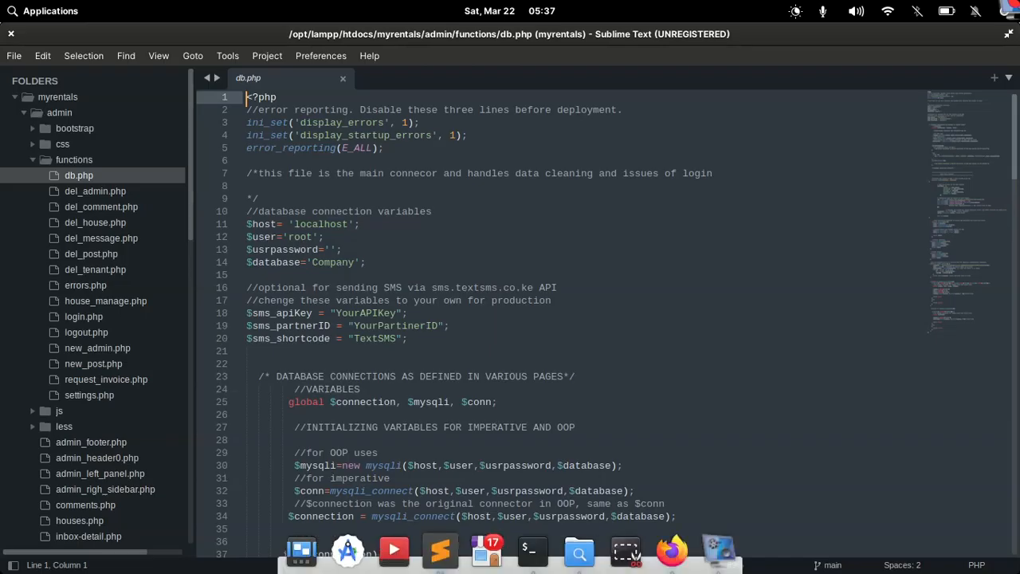
{"action": "left_click", "coordinate": [669, 551]}
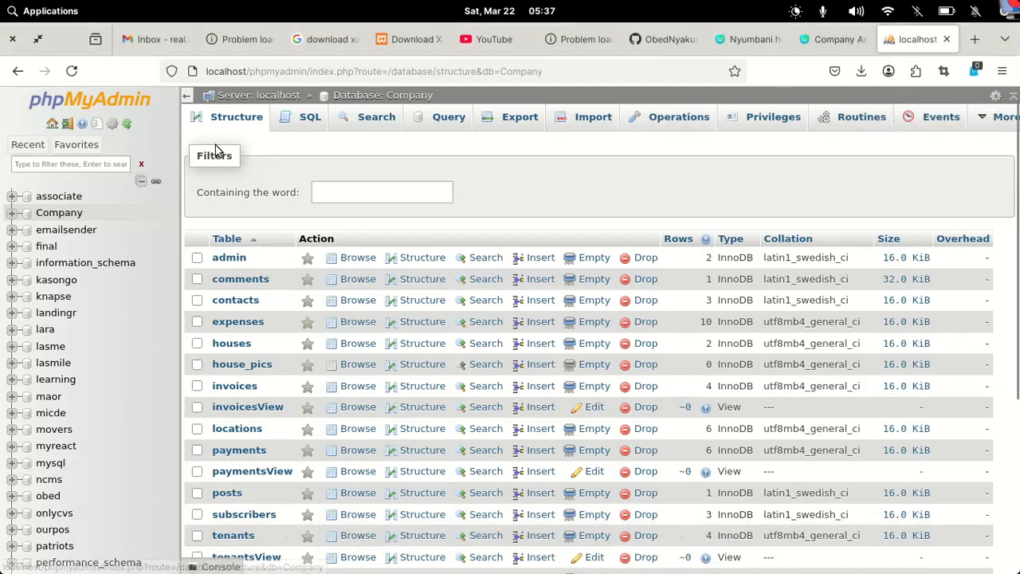
Go to the phpMyAdmin server home page and open the Databases list
{"action": "scroll", "coordinate": [150, 193], "scroll_direction": "up", "scroll_amount": 2}
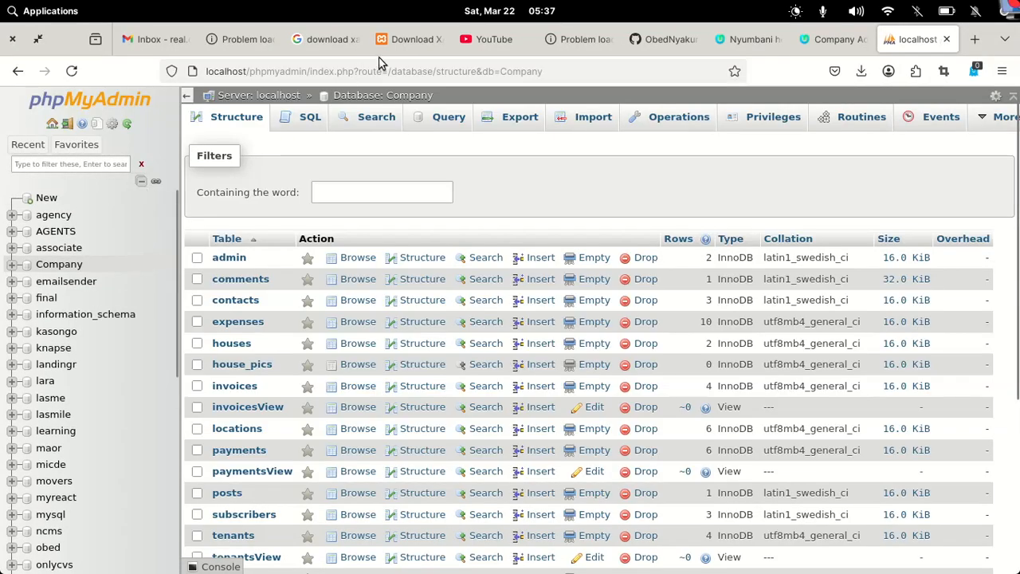
{"action": "left_click", "coordinate": [76, 144]}
{"action": "left_click", "coordinate": [29, 145]}
{"action": "left_click", "coordinate": [29, 146]}
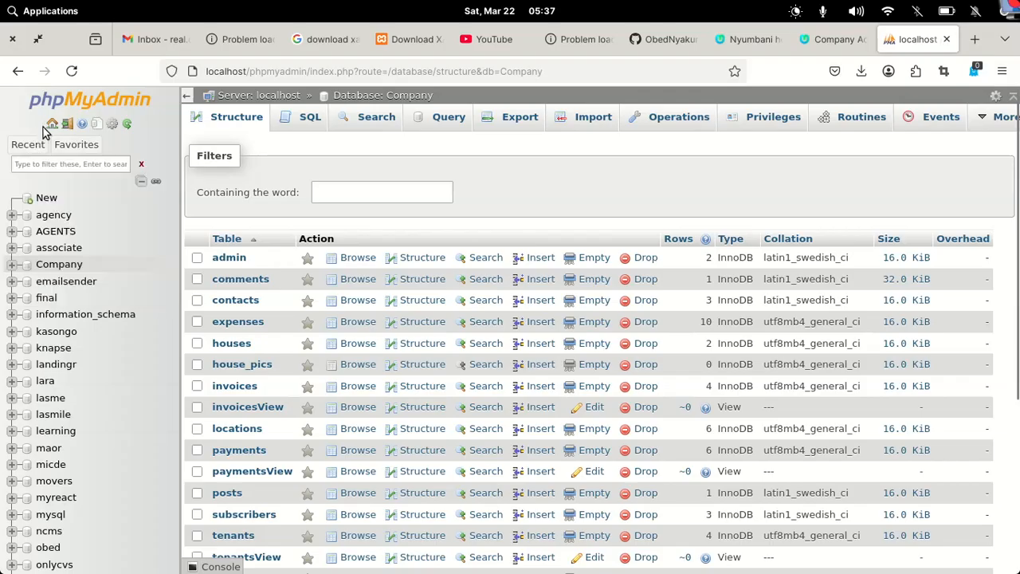
{"action": "left_click", "coordinate": [52, 123]}
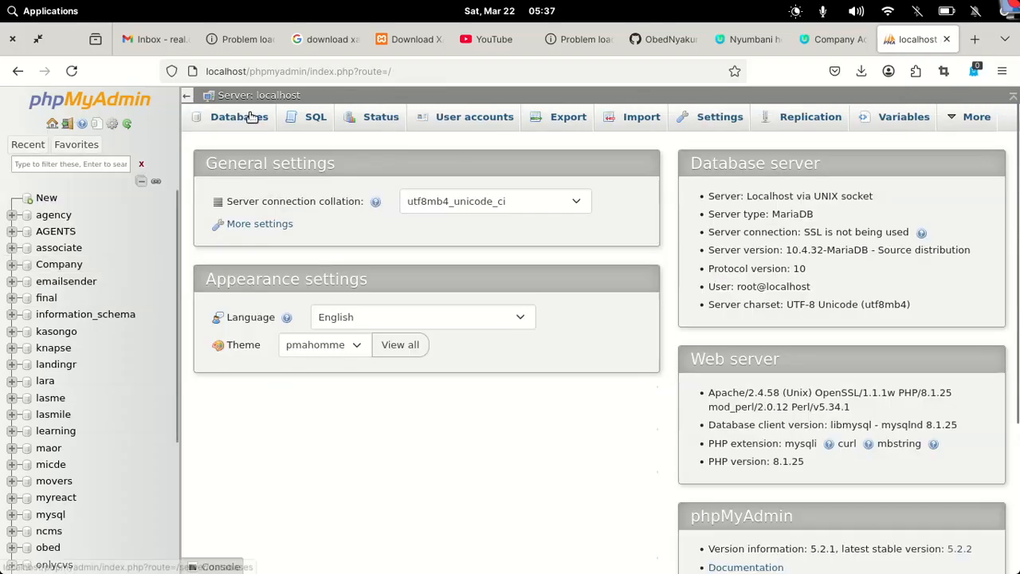
{"action": "left_click", "coordinate": [252, 118]}
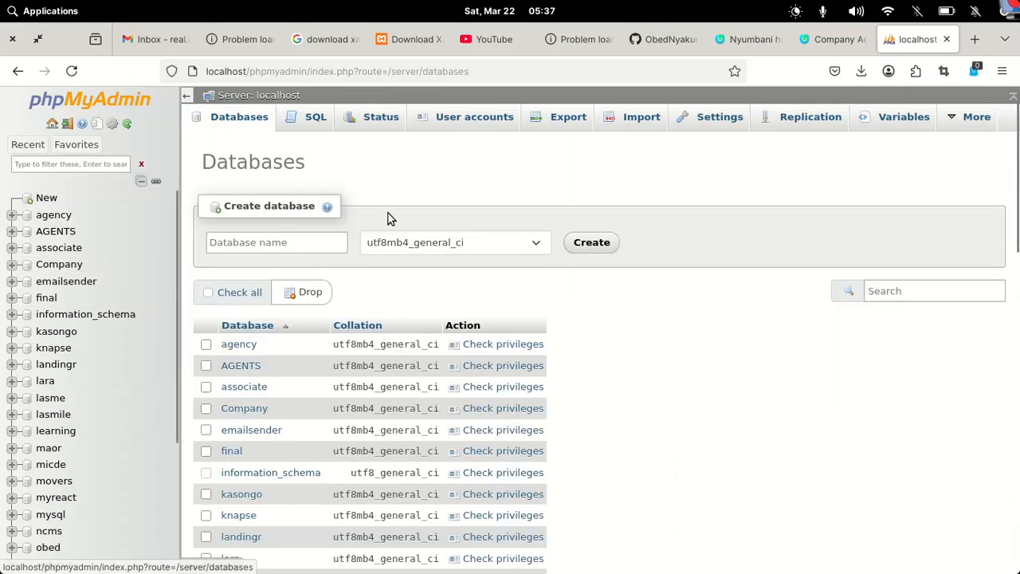
Create a database named myrentals and open it, showing no tables
{"action": "left_click", "coordinate": [285, 240]}
{"action": "type", "text": "a"}
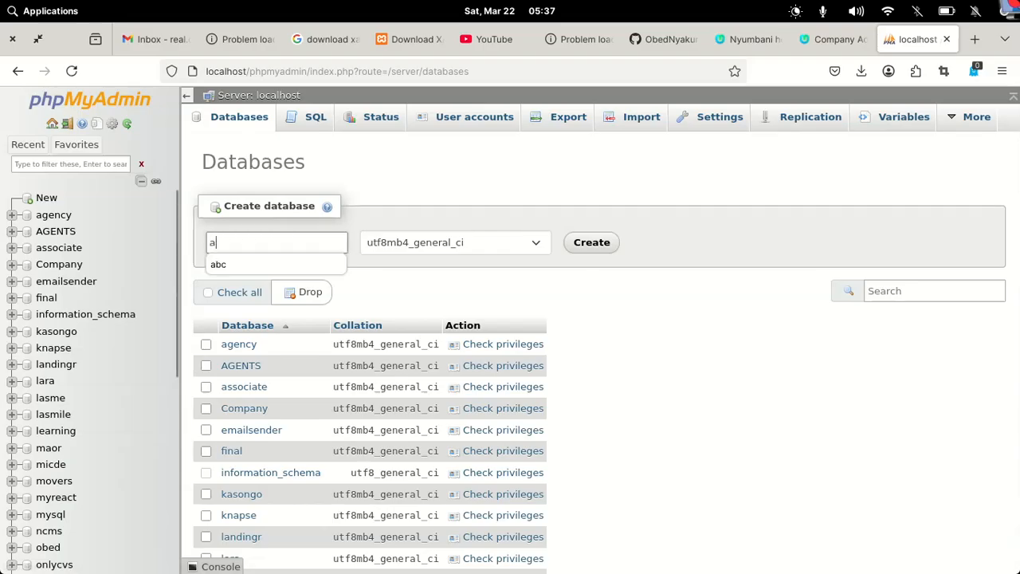
{"action": "type", "text": "bc"}
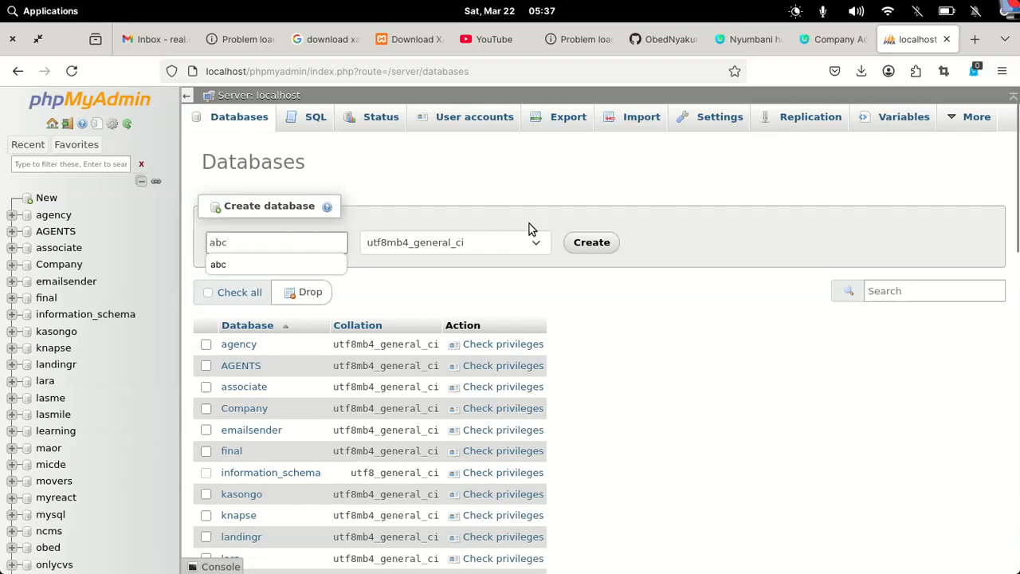
{"action": "key", "text": "BackSpace"}
{"action": "key", "text": "BackSpace"}
{"action": "key", "text": "BackSpace"}
{"action": "type", "text": "m"}
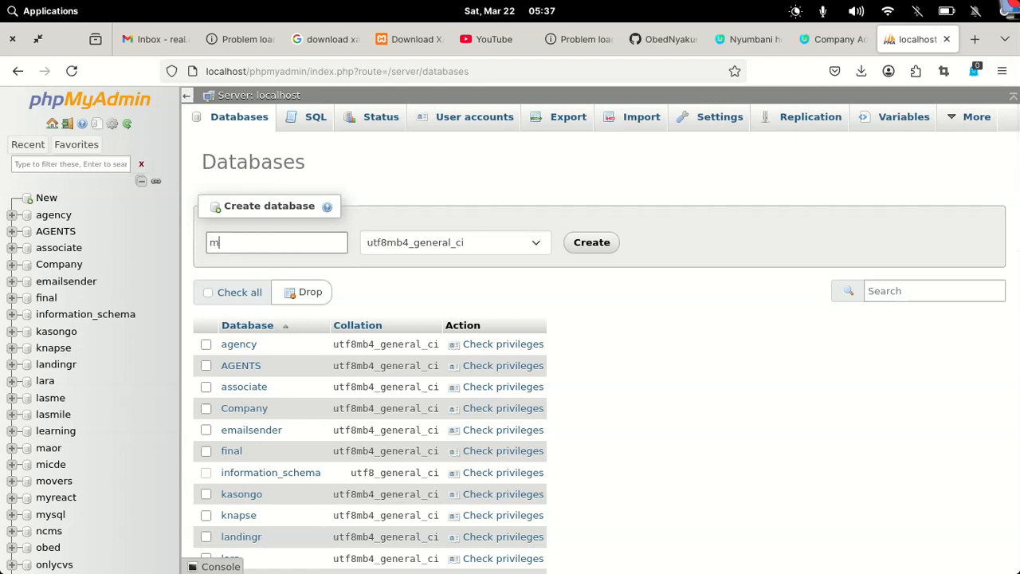
{"action": "type", "text": "yrentals"}
{"action": "left_click", "coordinate": [604, 242]}
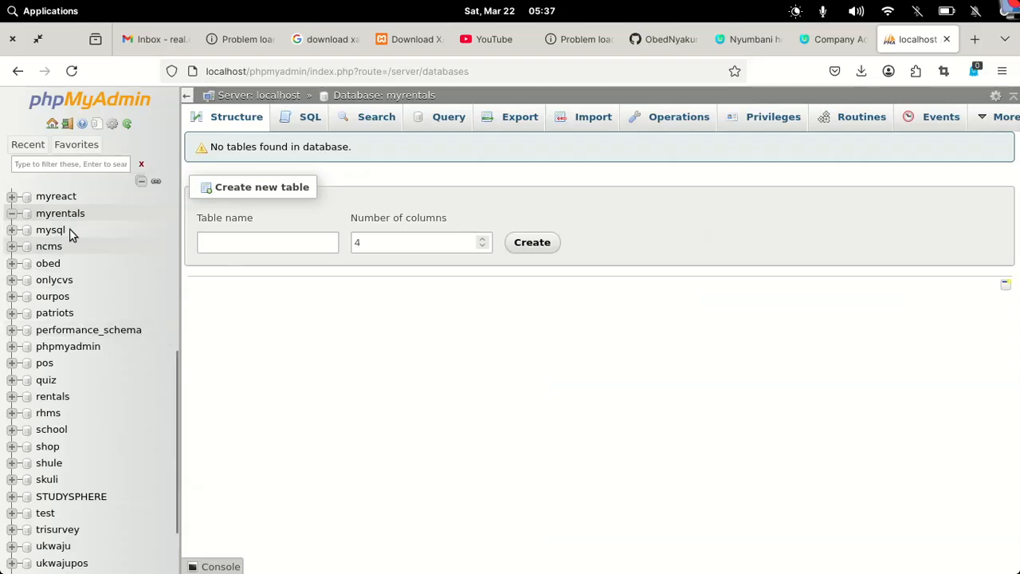
{"action": "left_click", "coordinate": [46, 214]}
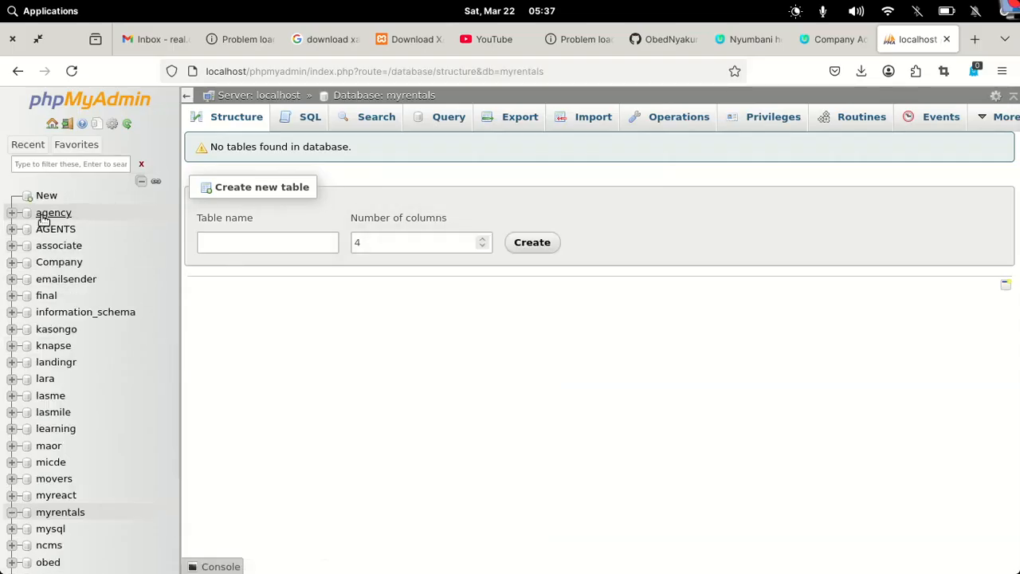
{"action": "mouse_move", "coordinate": [635, 556]}
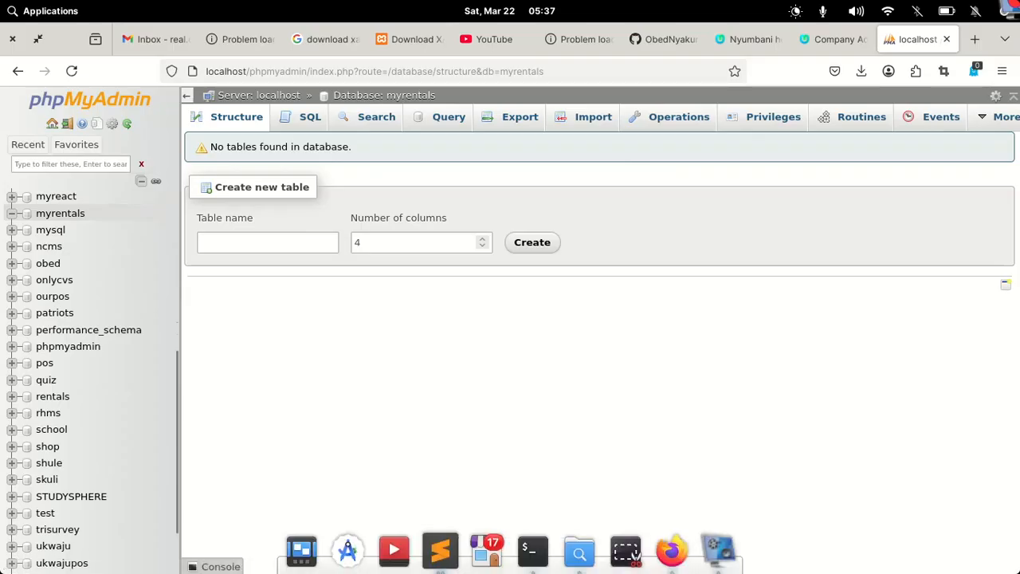
{"action": "mouse_move", "coordinate": [583, 558]}
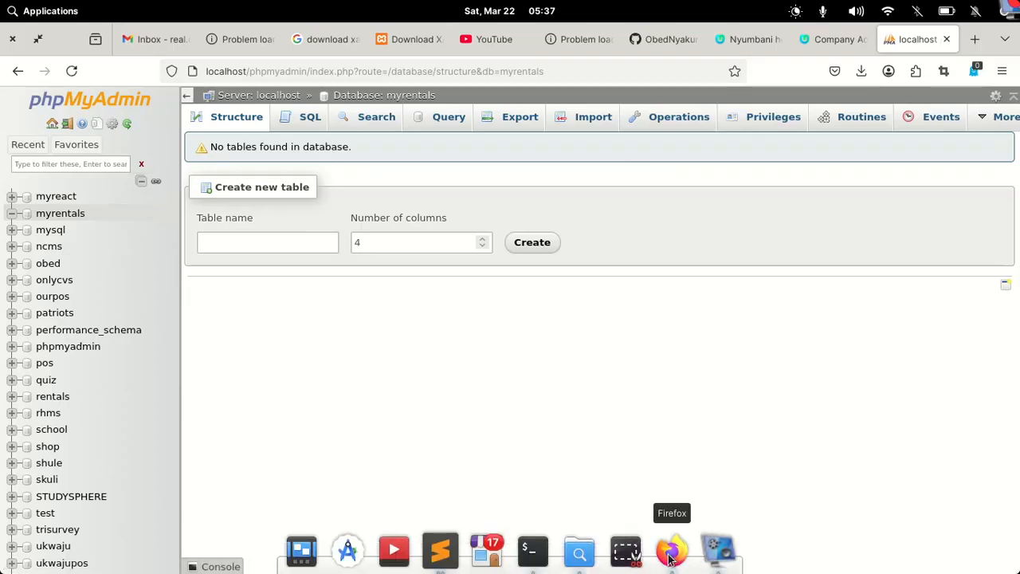
Change db.php's database from Company to myrentals, save, and copy sms.textsms.co.ke
{"action": "left_click", "coordinate": [440, 547]}
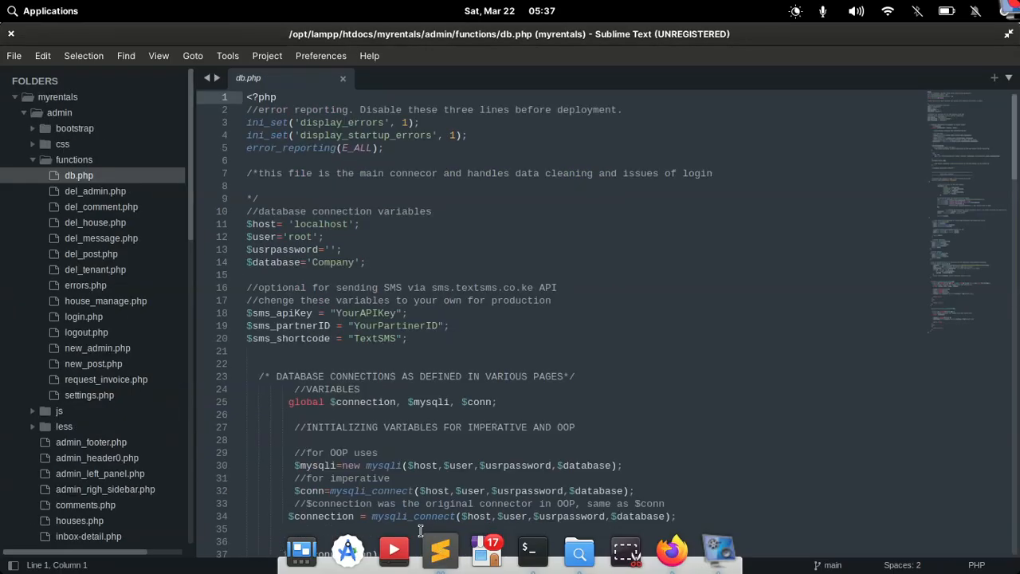
{"action": "double_click", "coordinate": [333, 264]}
{"action": "type", "text": "myrentals"}
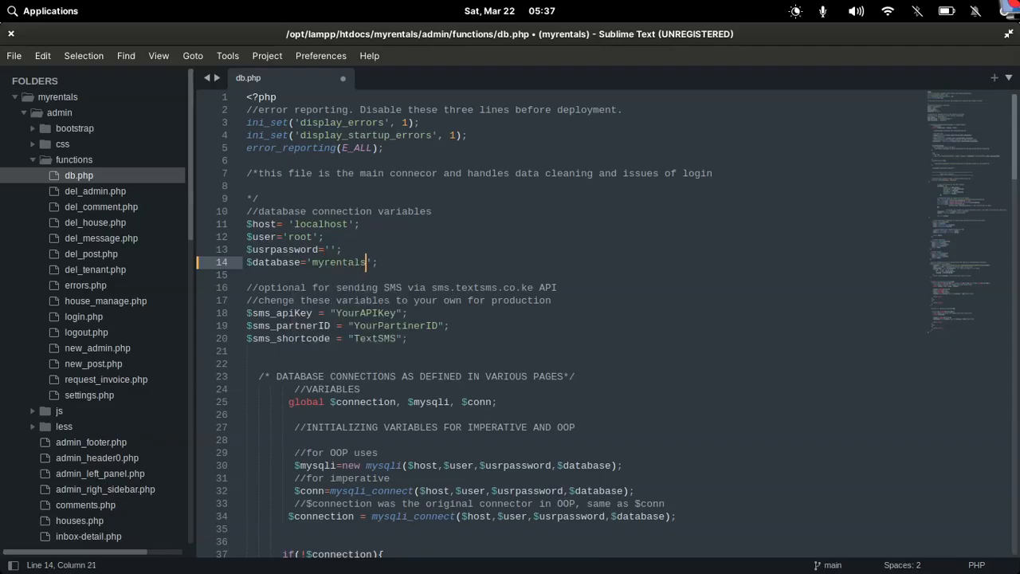
{"action": "mouse_move", "coordinate": [440, 562]}
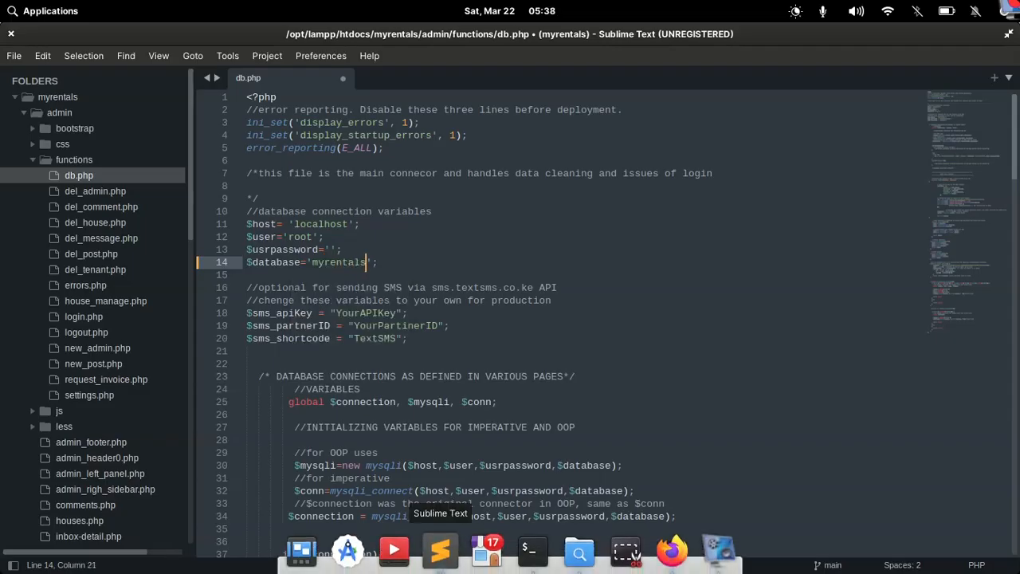
{"action": "left_click", "coordinate": [673, 561]}
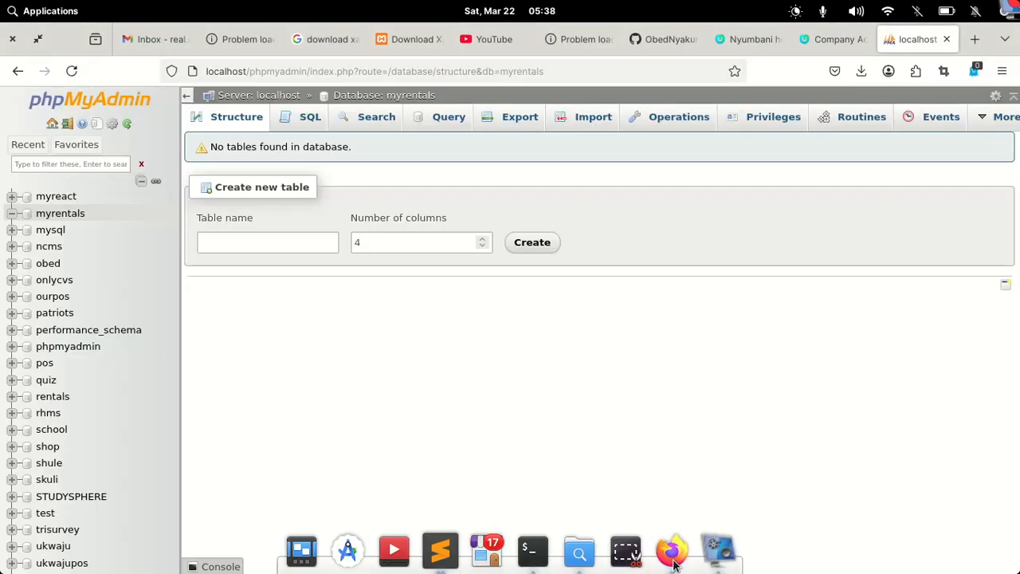
{"action": "left_click", "coordinate": [673, 562]}
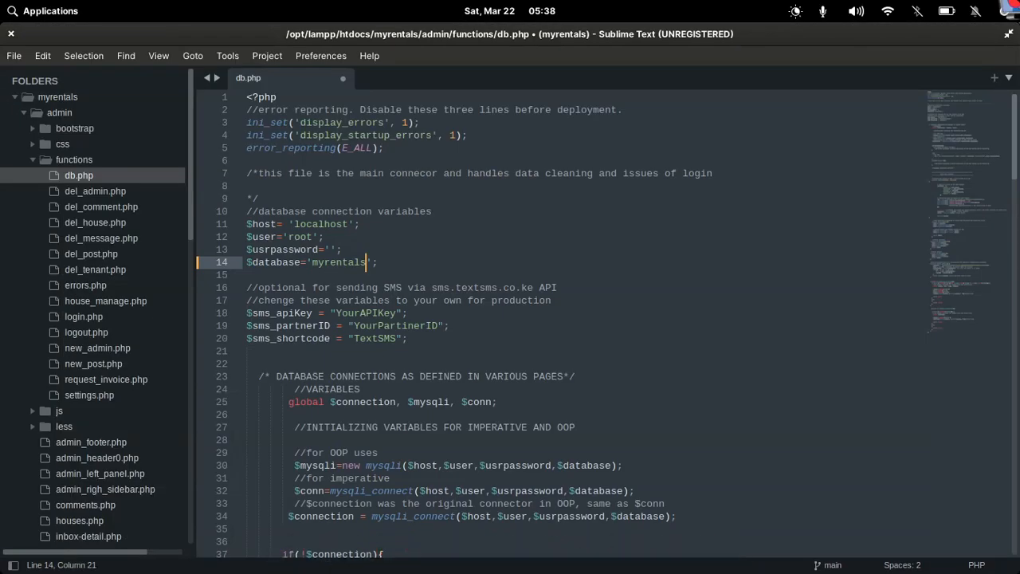
{"action": "key", "text": "ctrl+s"}
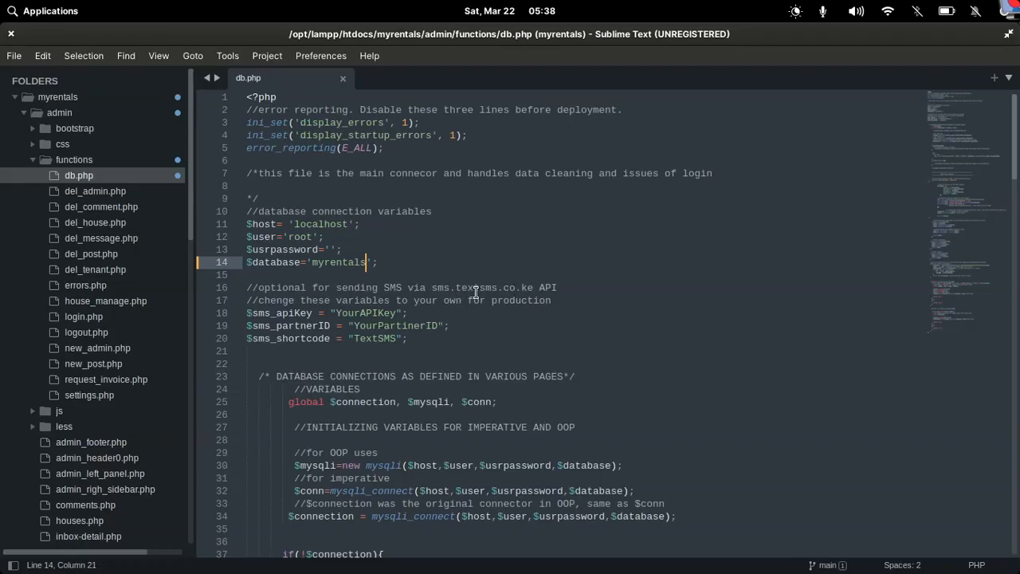
{"action": "left_click_drag", "start_coordinate": [534, 289], "coordinate": [436, 288]}
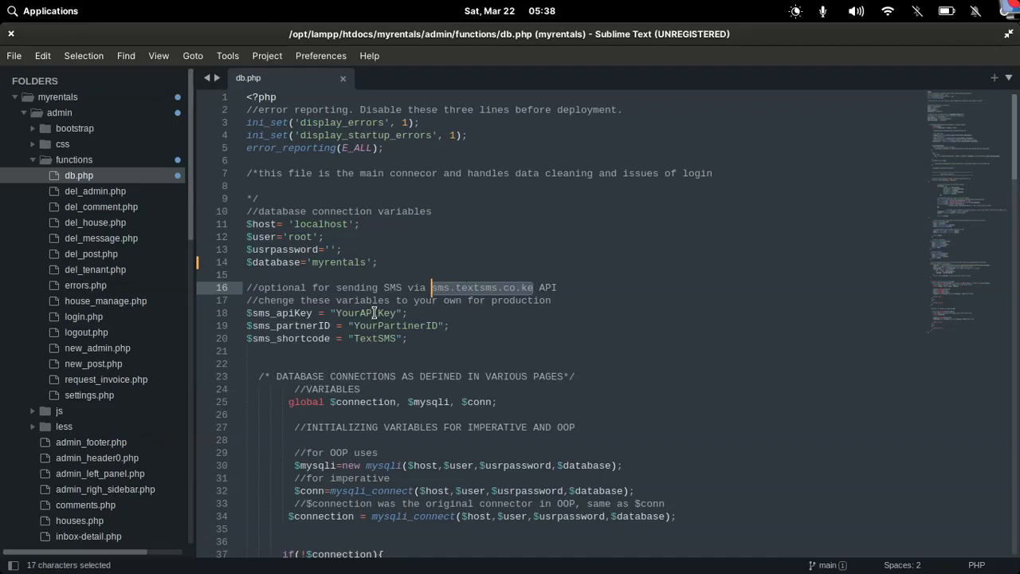
{"action": "key", "text": "ctrl+c"}
Load the pasted sms.textsms.co.ke address in a new browser tab
{"action": "left_click", "coordinate": [672, 550]}
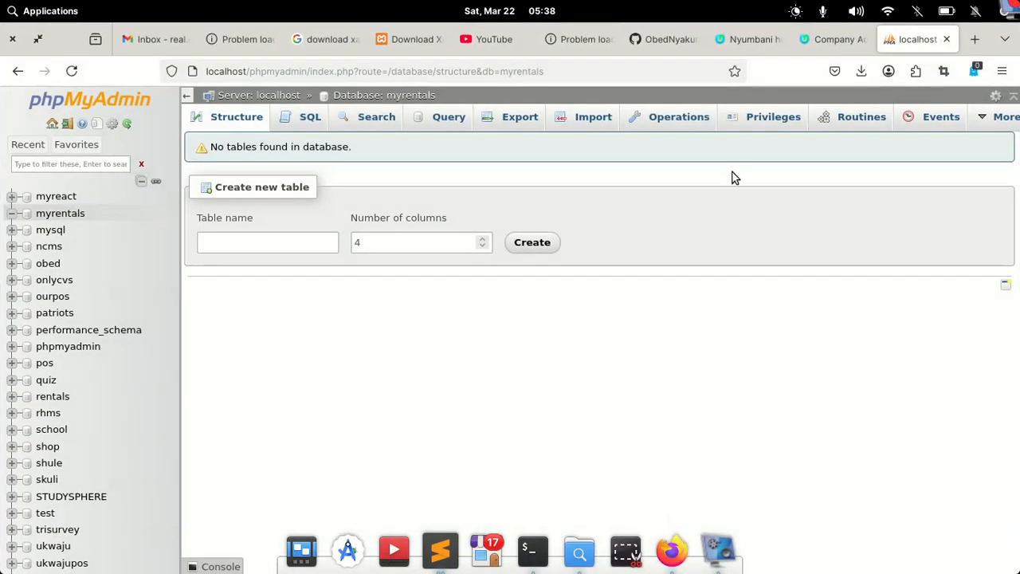
{"action": "left_click", "coordinate": [976, 41]}
{"action": "key", "text": "ctrl+v"}
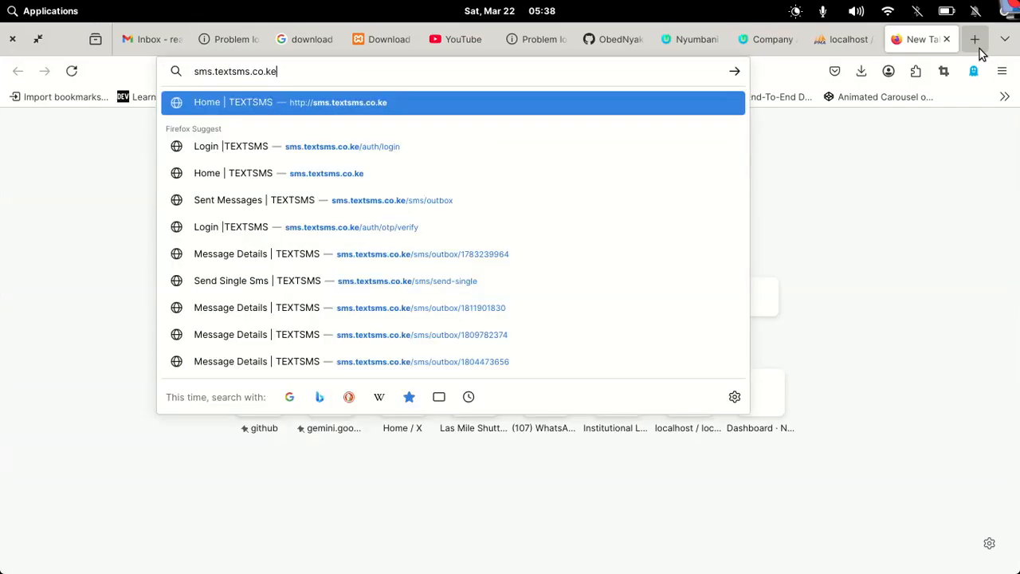
{"action": "key", "text": "Return"}
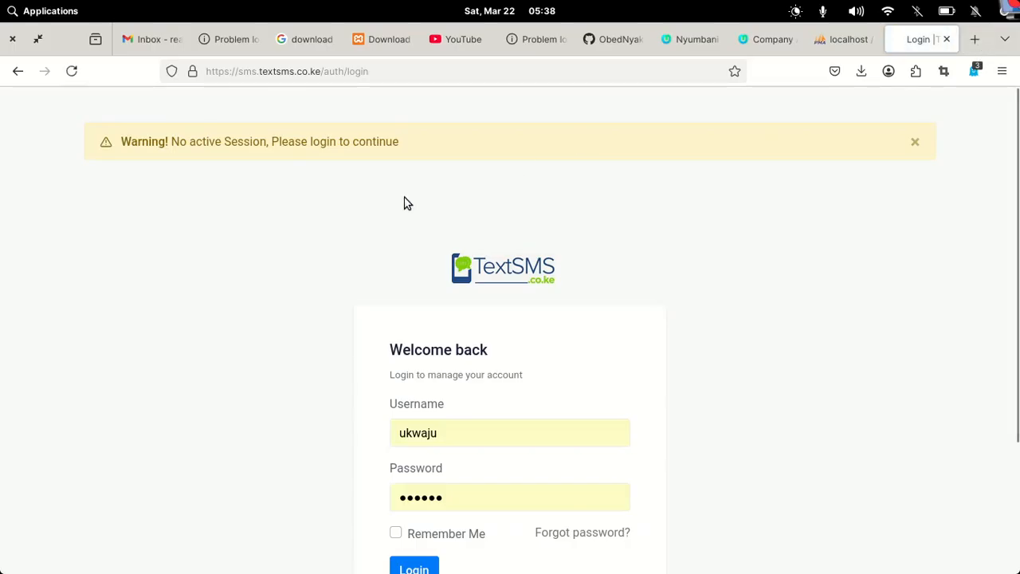
{"action": "scroll", "coordinate": [489, 360], "scroll_direction": "down", "scroll_amount": 3}
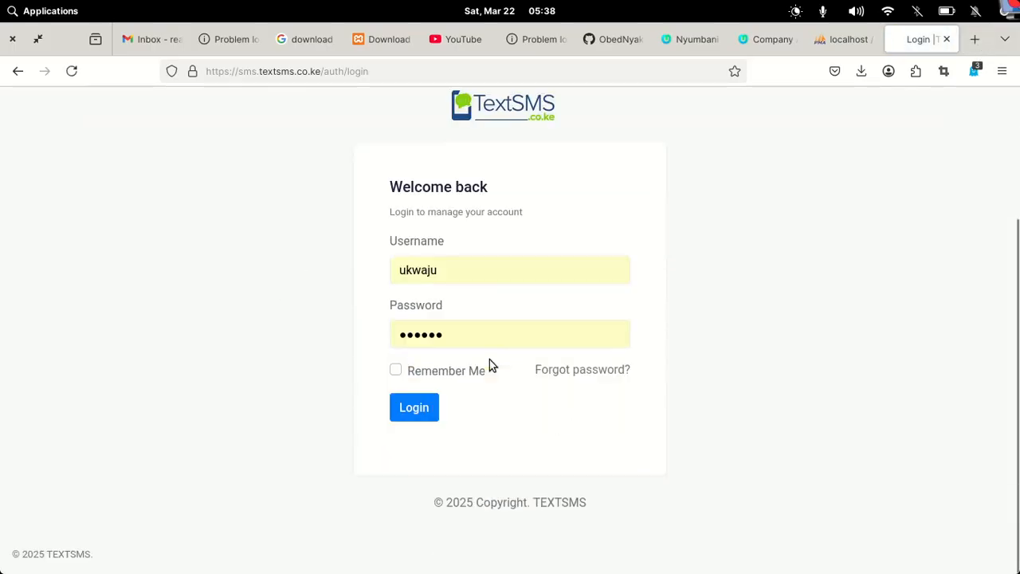
{"action": "scroll", "coordinate": [490, 359], "scroll_direction": "up", "scroll_amount": 3}
{"action": "left_click", "coordinate": [472, 272]}
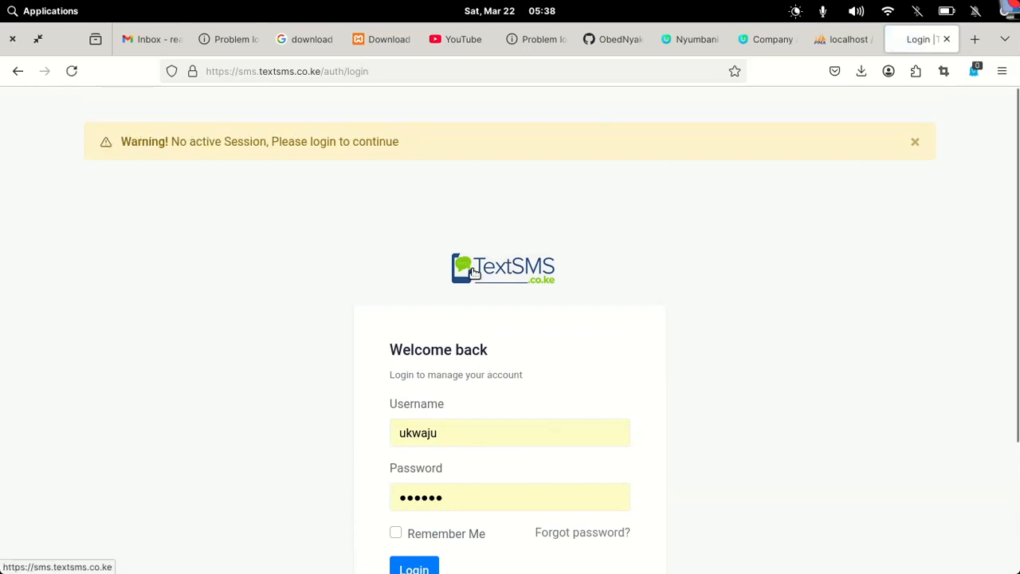
Trim the address down to textsms.co.ke and load the main website
{"action": "left_click", "coordinate": [388, 70]}
{"action": "left_click_drag", "start_coordinate": [363, 70], "coordinate": [329, 72]}
{"action": "key", "text": "BackSpace"}
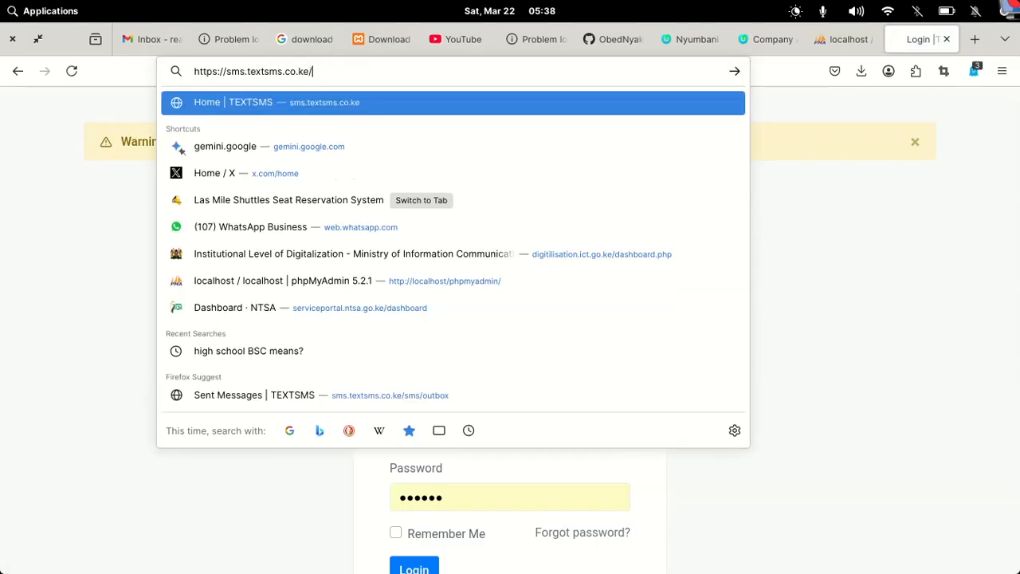
{"action": "key", "text": "Return"}
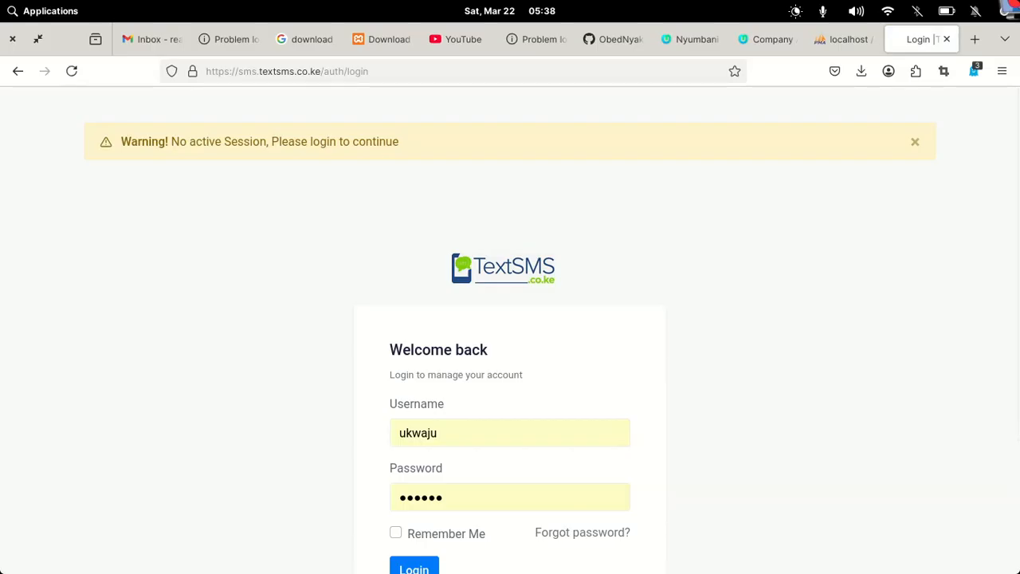
{"action": "left_click", "coordinate": [262, 71]}
{"action": "left_click_drag", "start_coordinate": [259, 71], "coordinate": [194, 58]}
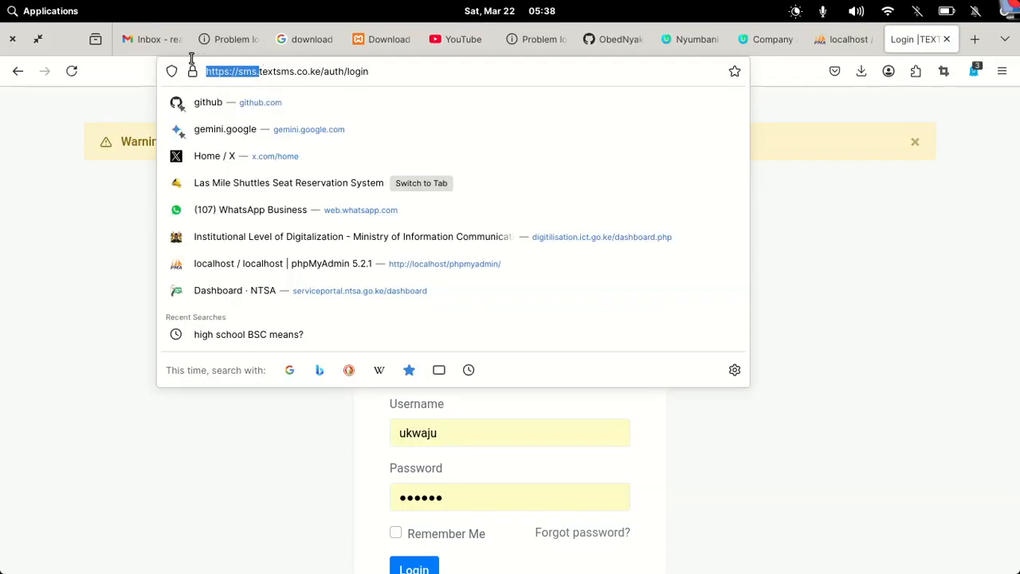
{"action": "key", "text": "BackSpace"}
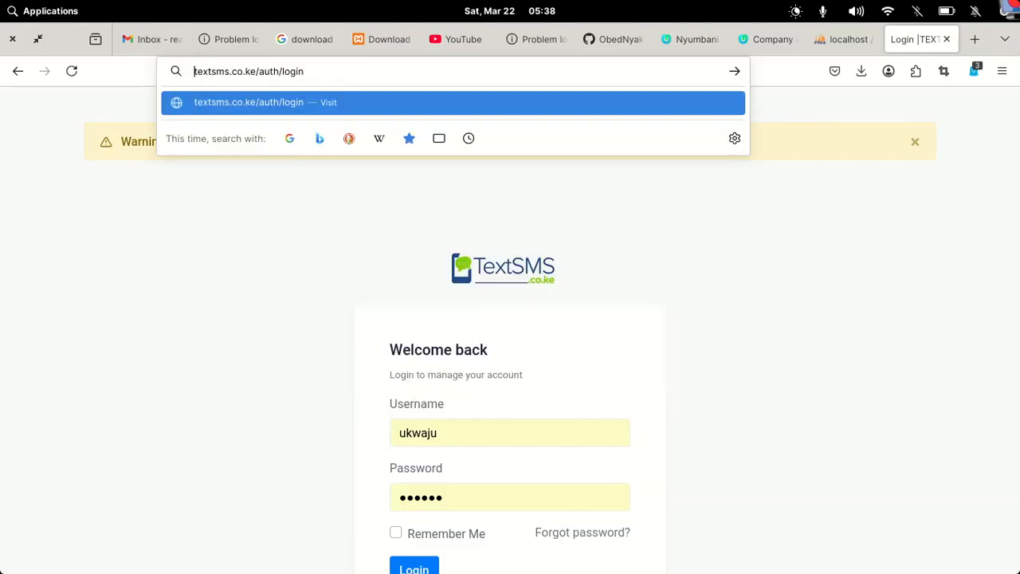
{"action": "left_click_drag", "start_coordinate": [333, 69], "coordinate": [256, 71]}
{"action": "key", "text": "BackSpace"}
{"action": "key", "text": "Return"}
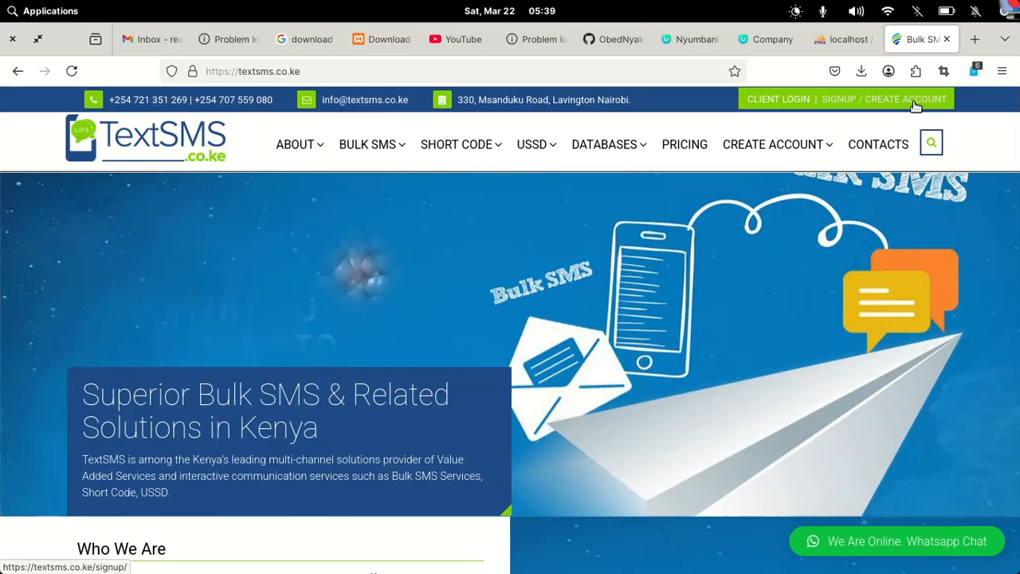
Scroll db.php to the end, reviewing the sendSMS function that posts to the TextSMS API
{"action": "mouse_move", "coordinate": [624, 568]}
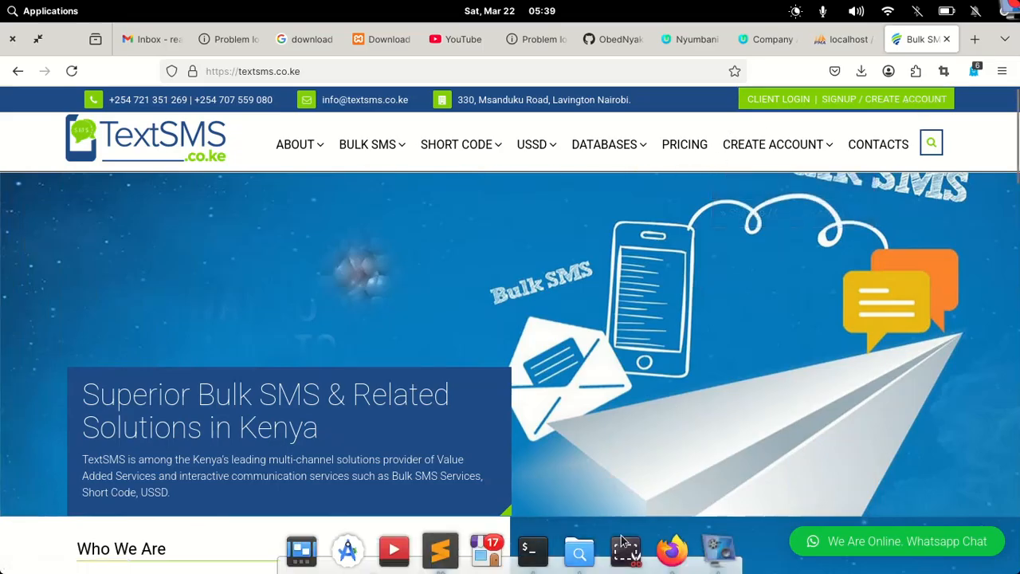
{"action": "left_click", "coordinate": [440, 548]}
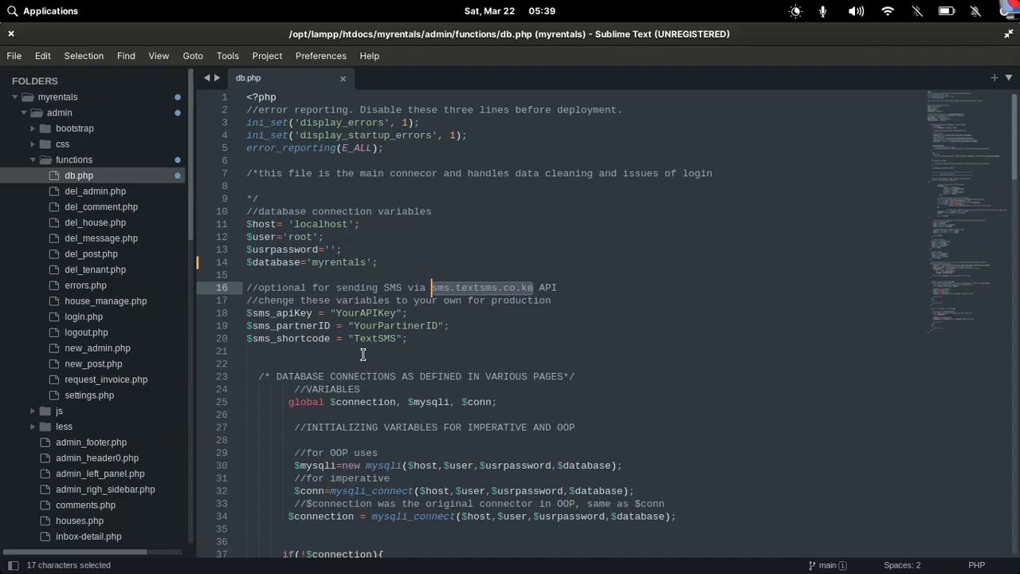
{"action": "scroll", "coordinate": [472, 341], "scroll_direction": "down", "scroll_amount": 10}
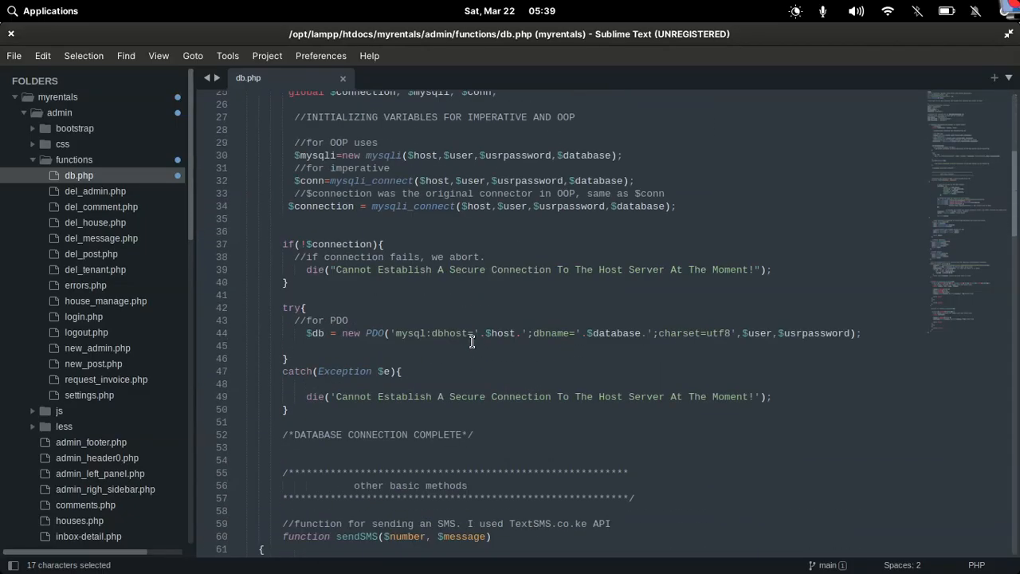
{"action": "scroll", "coordinate": [472, 341], "scroll_direction": "down", "scroll_amount": 5}
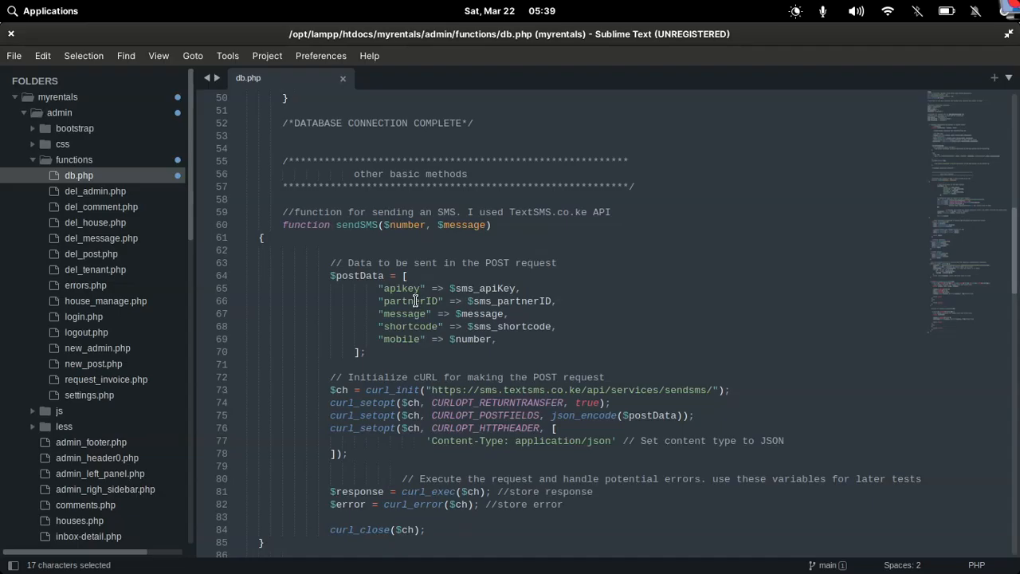
{"action": "scroll", "coordinate": [414, 300], "scroll_direction": "down", "scroll_amount": 9}
{"action": "scroll", "coordinate": [414, 300], "scroll_direction": "down", "scroll_amount": 1}
{"action": "scroll", "coordinate": [415, 300], "scroll_direction": "up", "scroll_amount": 11}
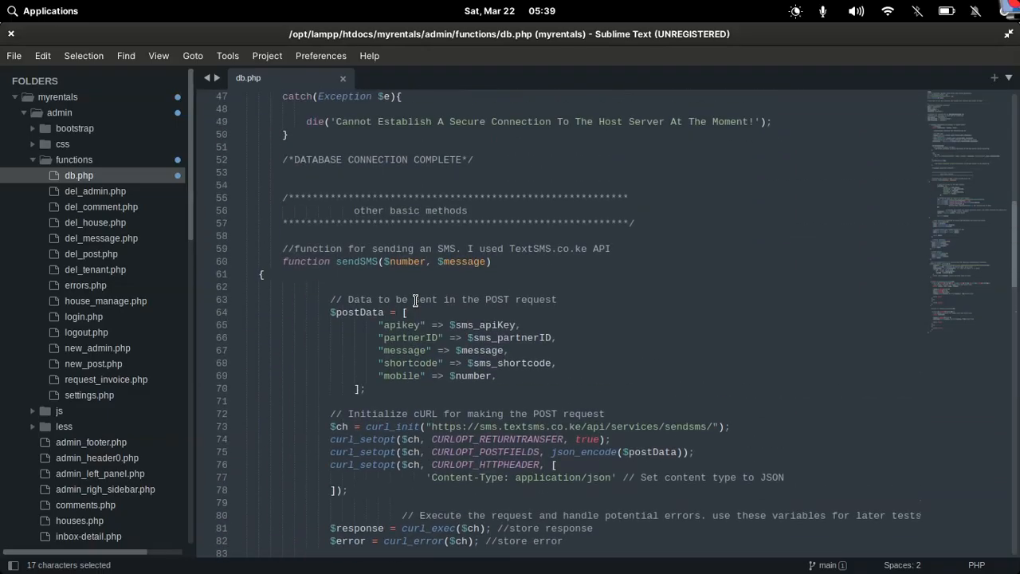
{"action": "scroll", "coordinate": [414, 300], "scroll_direction": "down", "scroll_amount": 9}
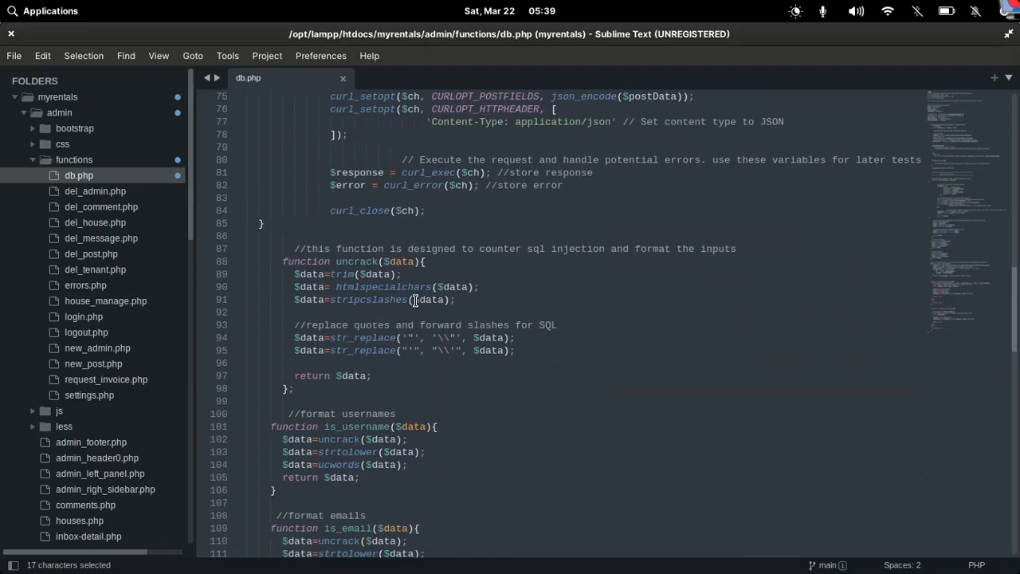
{"action": "scroll", "coordinate": [415, 300], "scroll_direction": "down", "scroll_amount": 20}
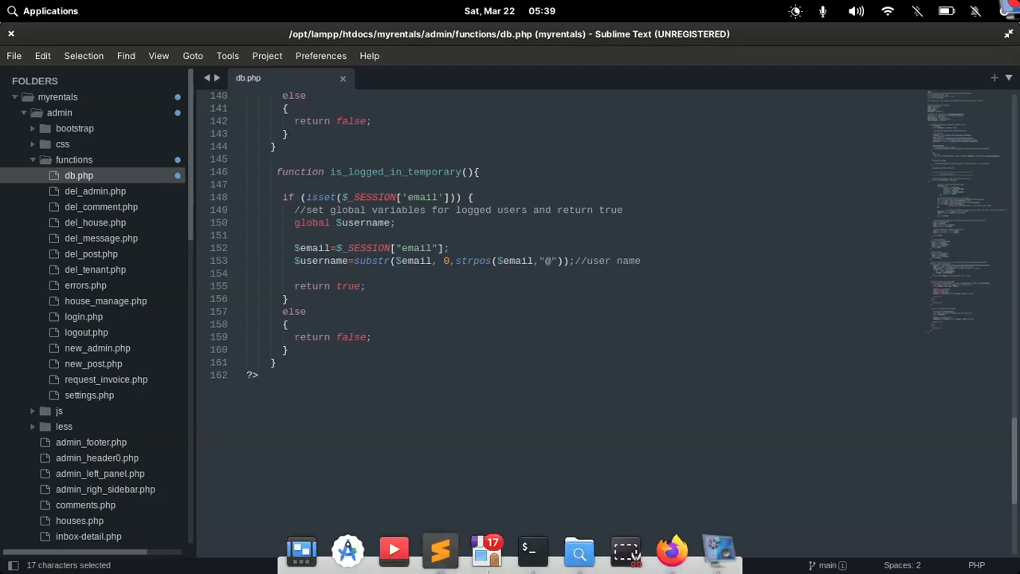
{"action": "left_click", "coordinate": [683, 566]}
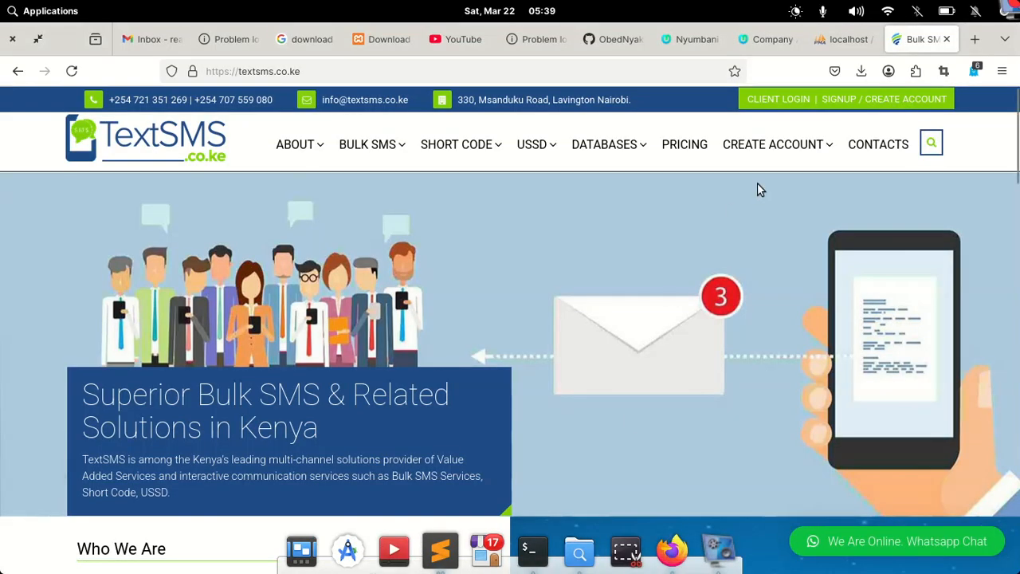
Change the site address to localhost/myrentals and load it
{"action": "left_click", "coordinate": [766, 39]}
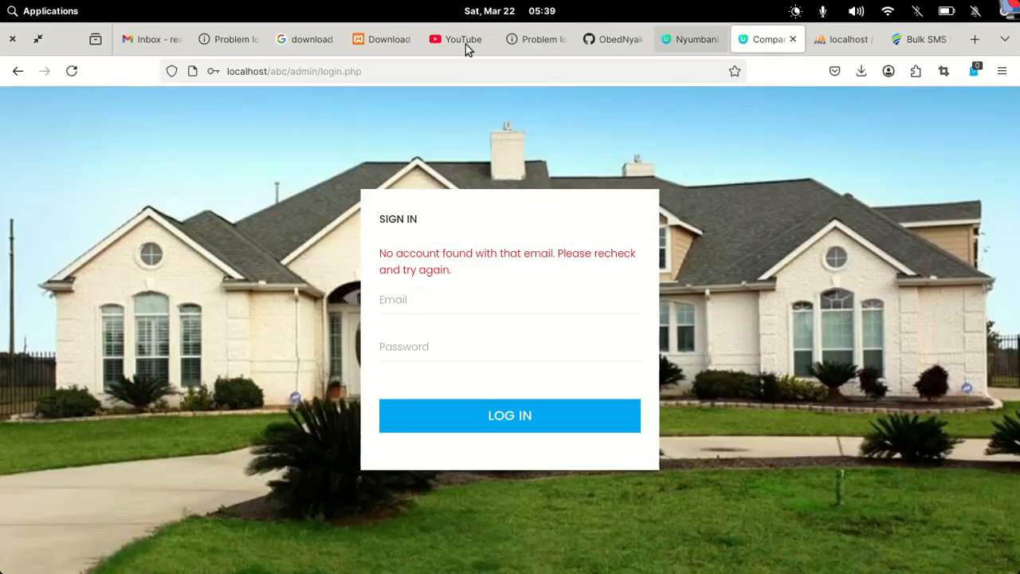
{"action": "left_click_drag", "start_coordinate": [394, 76], "coordinate": [275, 72]}
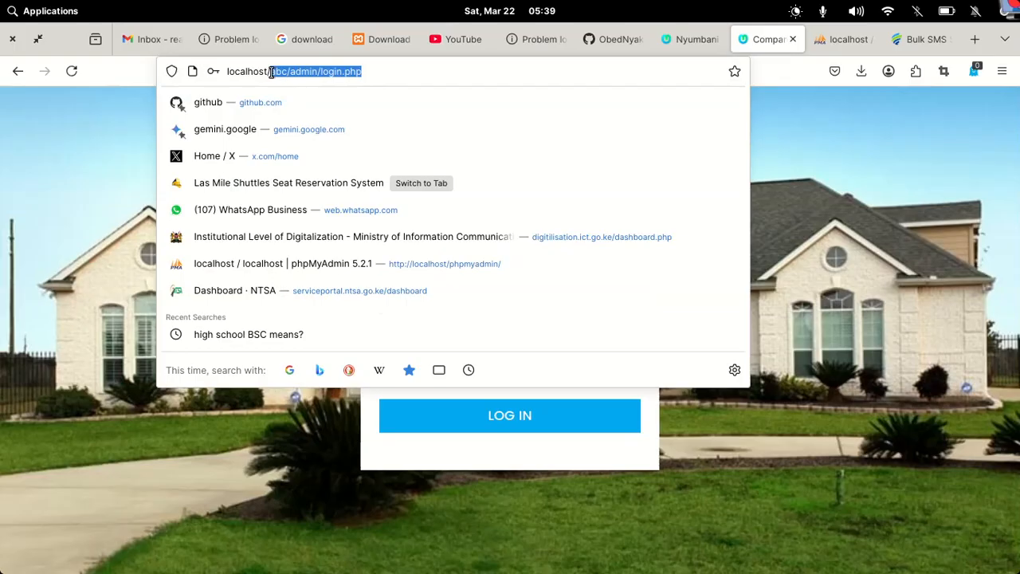
{"action": "key", "text": "BackSpace"}
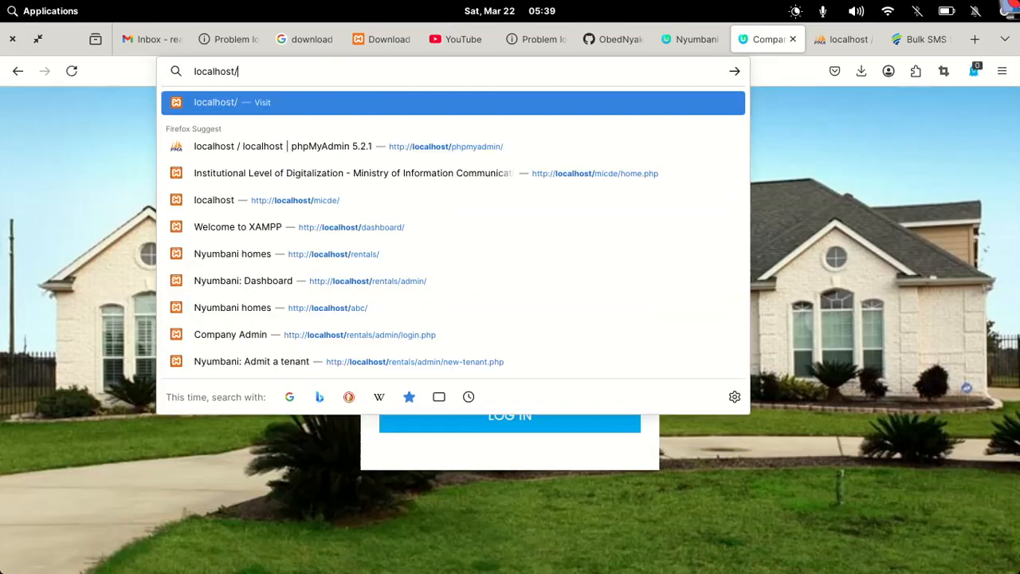
{"action": "type", "text": "myren"}
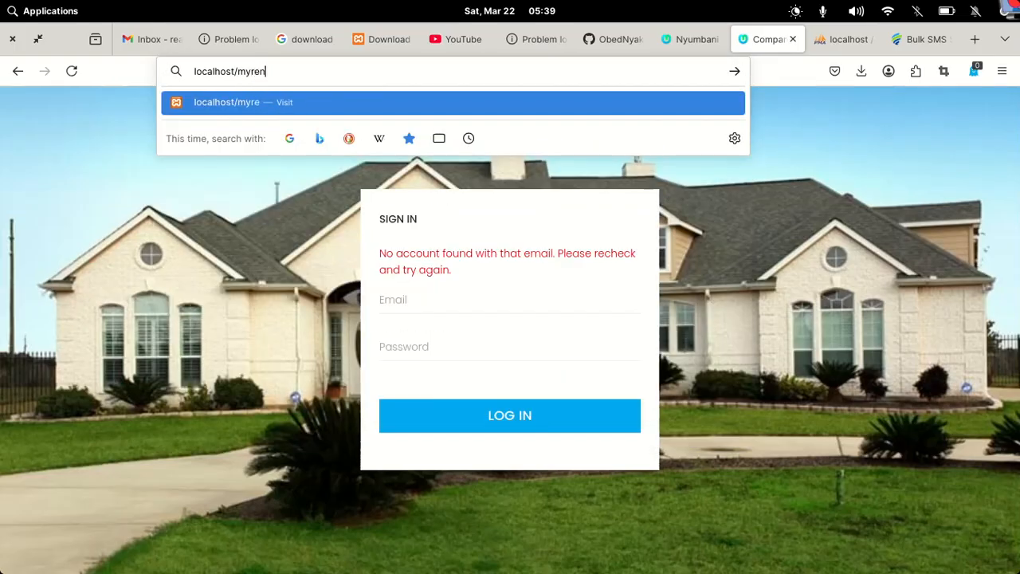
{"action": "type", "text": "tals"}
{"action": "key", "text": "Return"}
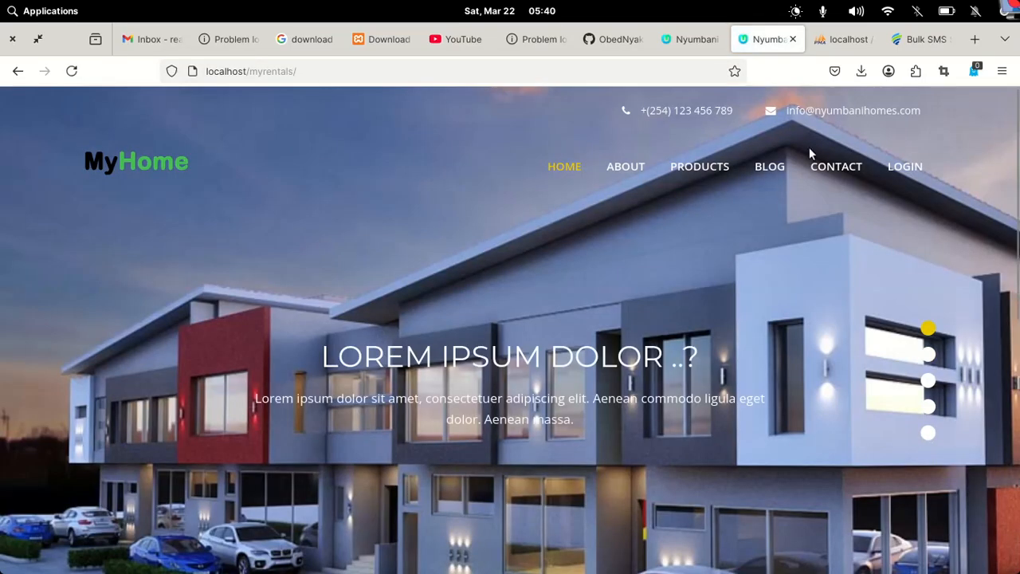
Sign in on the admin login page with the admin email and password
{"action": "left_click", "coordinate": [913, 167]}
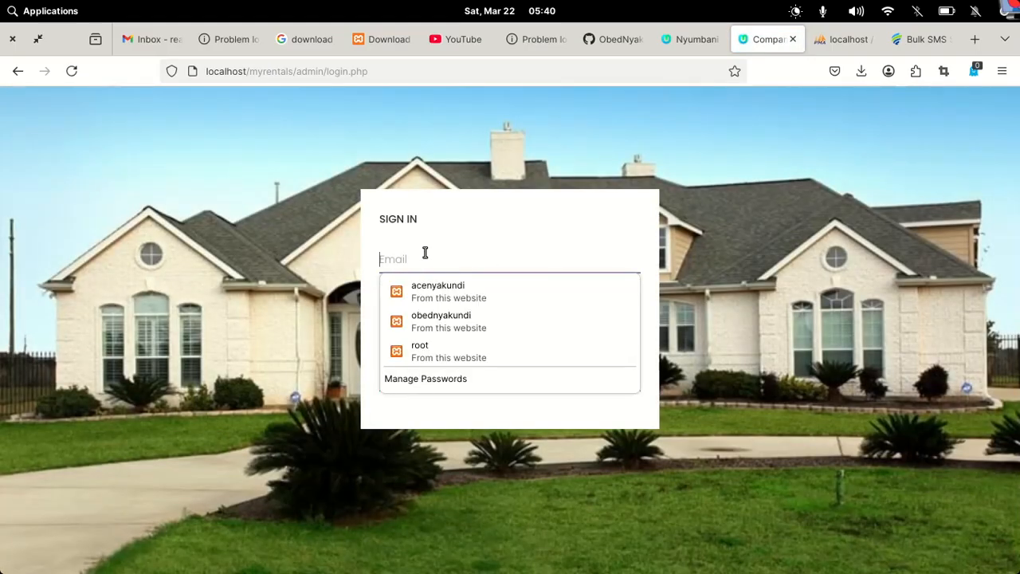
{"action": "type", "text": "ace@exa"}
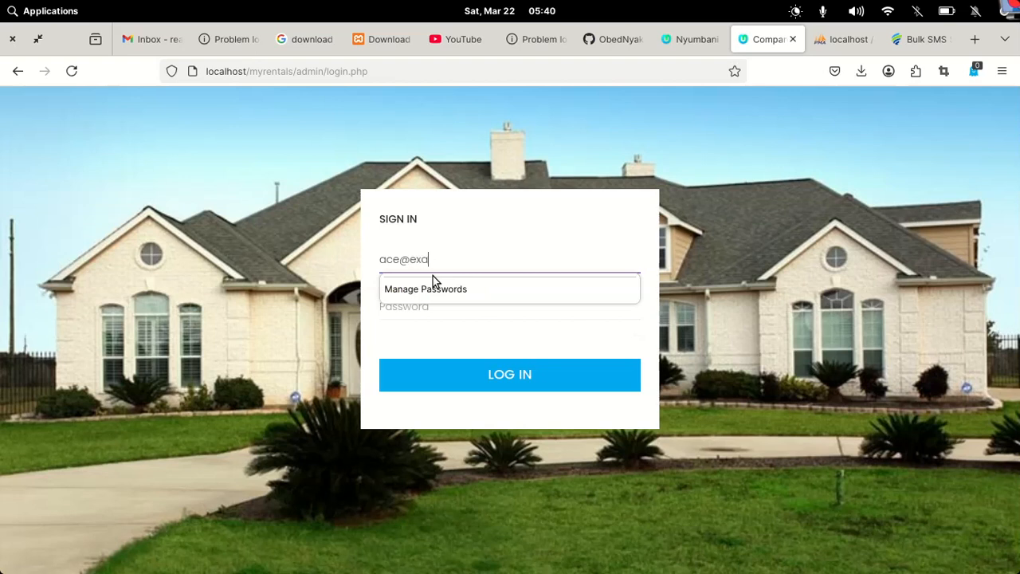
{"action": "type", "text": "mple.com"}
{"action": "left_click", "coordinate": [434, 314]}
{"action": "type", "text": "****"}
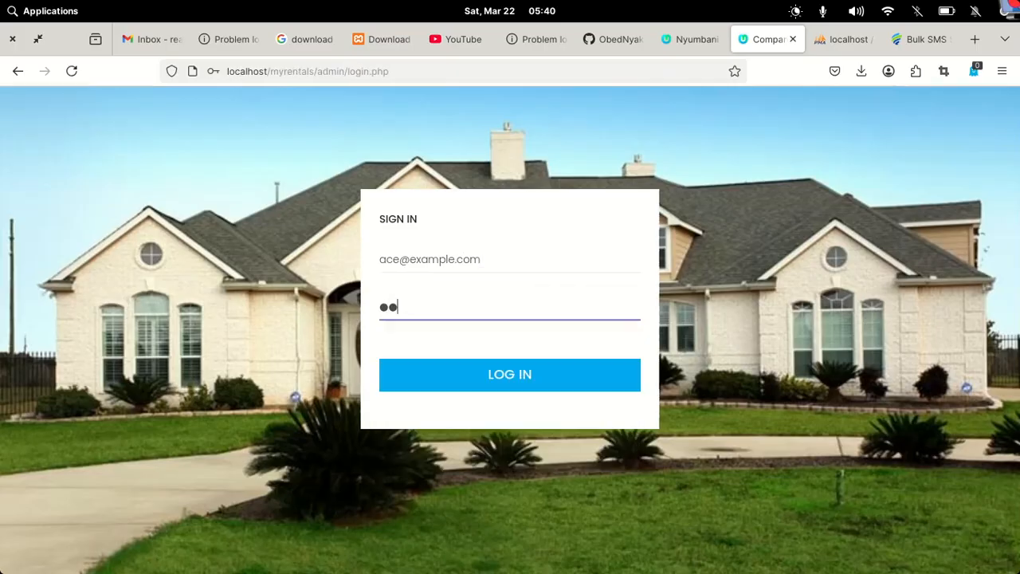
{"action": "type", "text": "****"}
{"action": "left_click", "coordinate": [493, 383]}
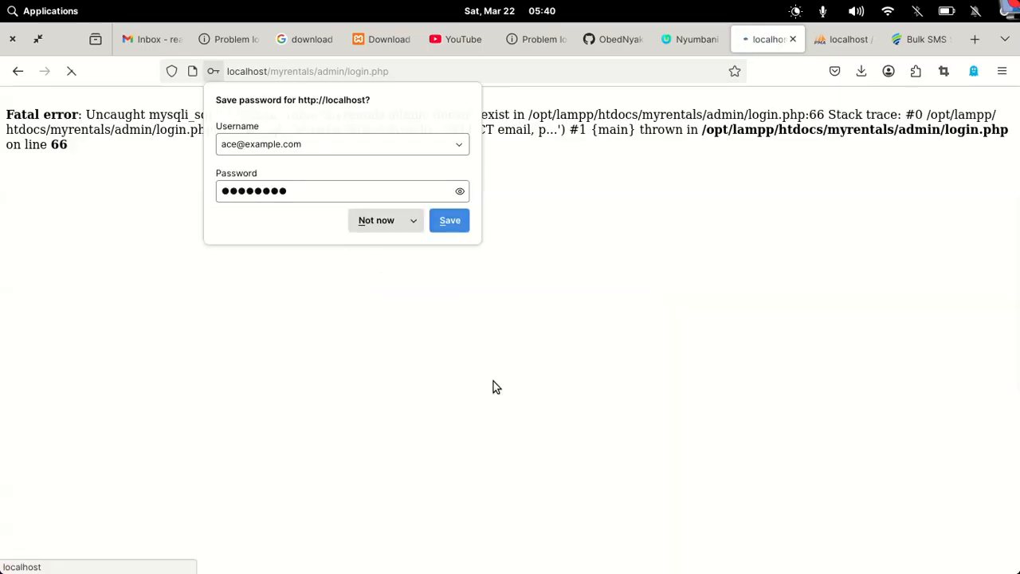
{"action": "left_click", "coordinate": [716, 154]}
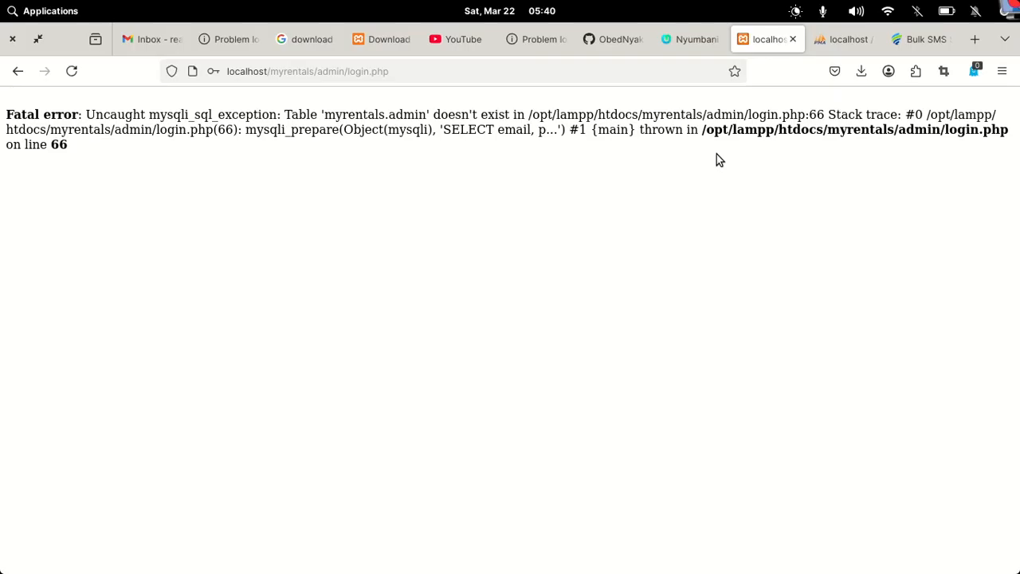
Open the Import page for the myrentals database and start choosing a file from the root folder
{"action": "left_click", "coordinate": [831, 39]}
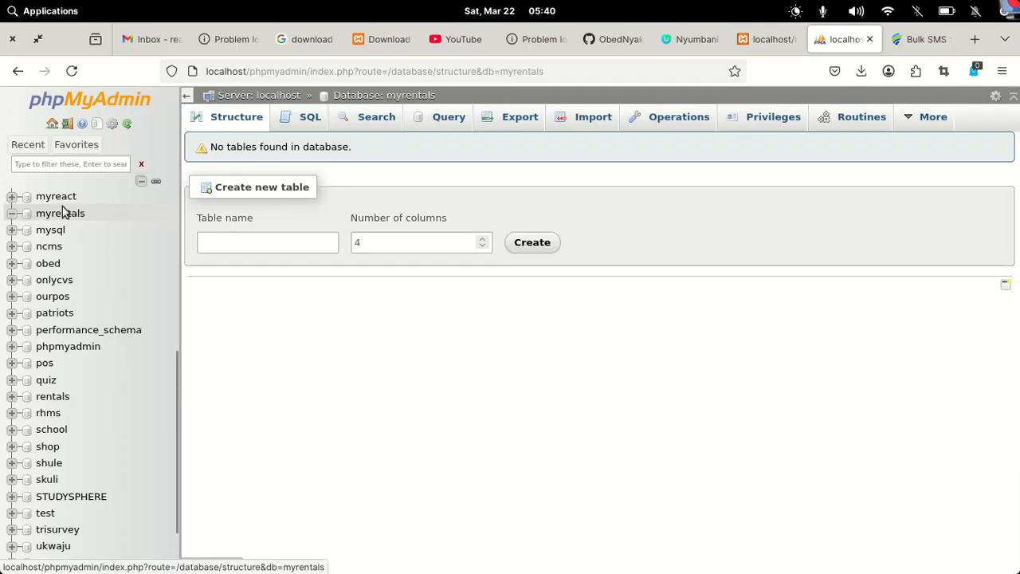
{"action": "left_click", "coordinate": [594, 126]}
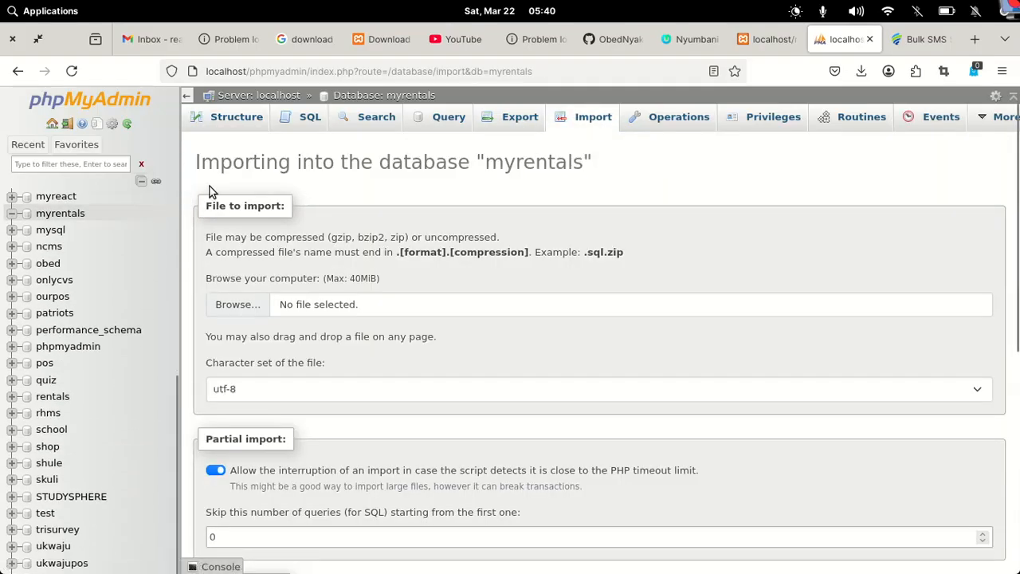
{"action": "left_click", "coordinate": [248, 301]}
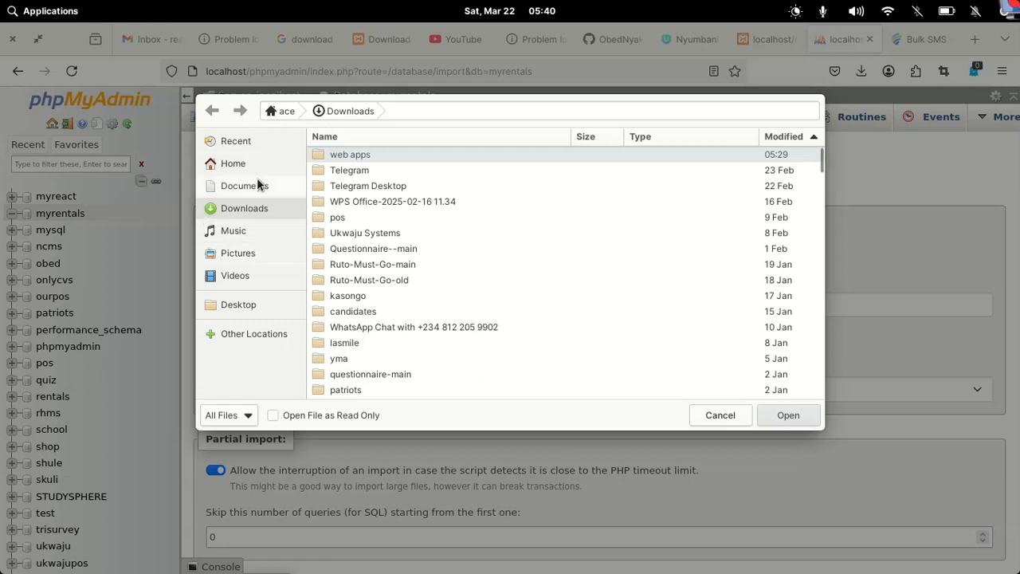
{"action": "left_click", "coordinate": [286, 112]}
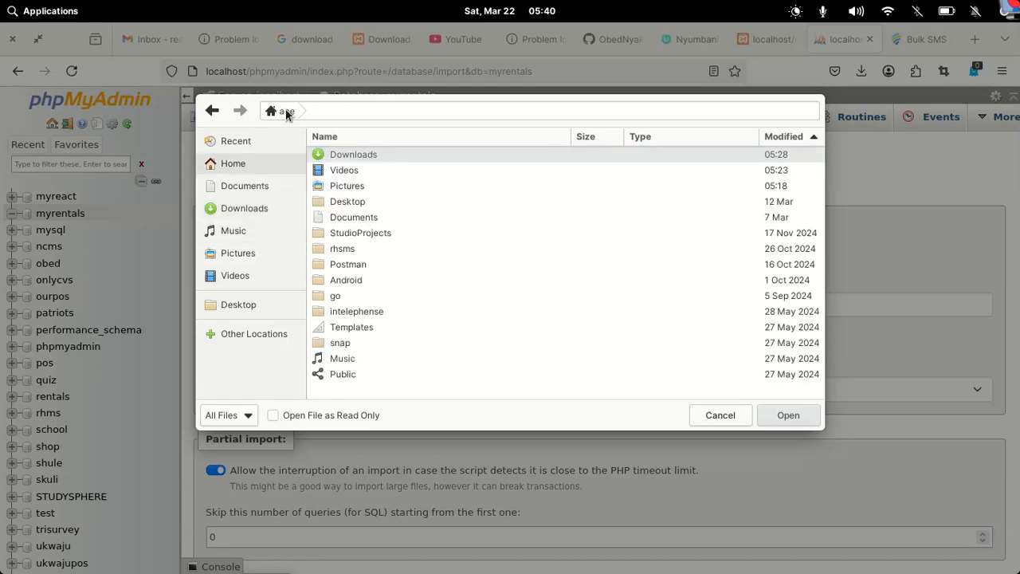
{"action": "key", "text": "ctrl+l"}
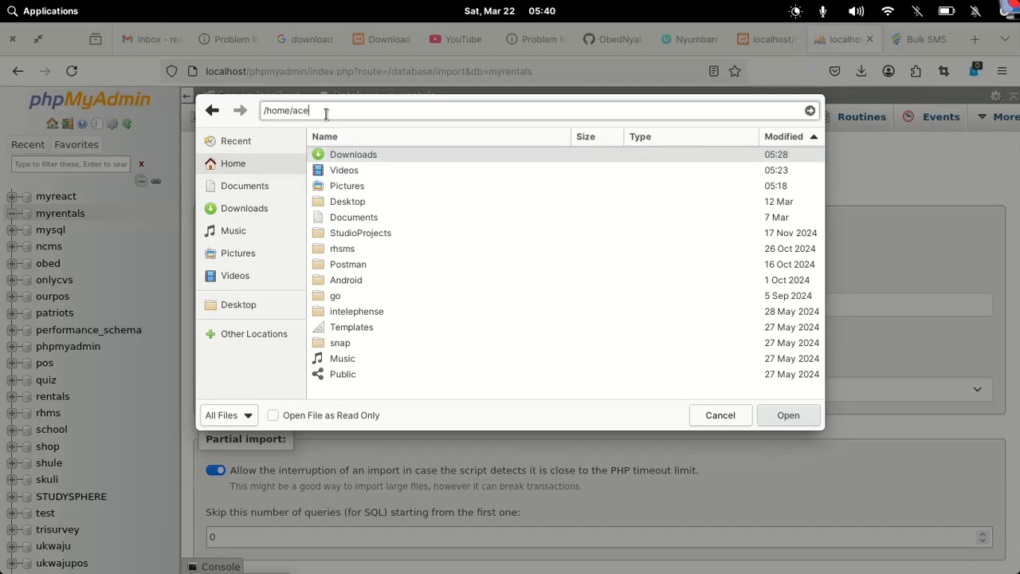
{"action": "key", "text": "BackSpace"}
{"action": "key", "text": "Return"}
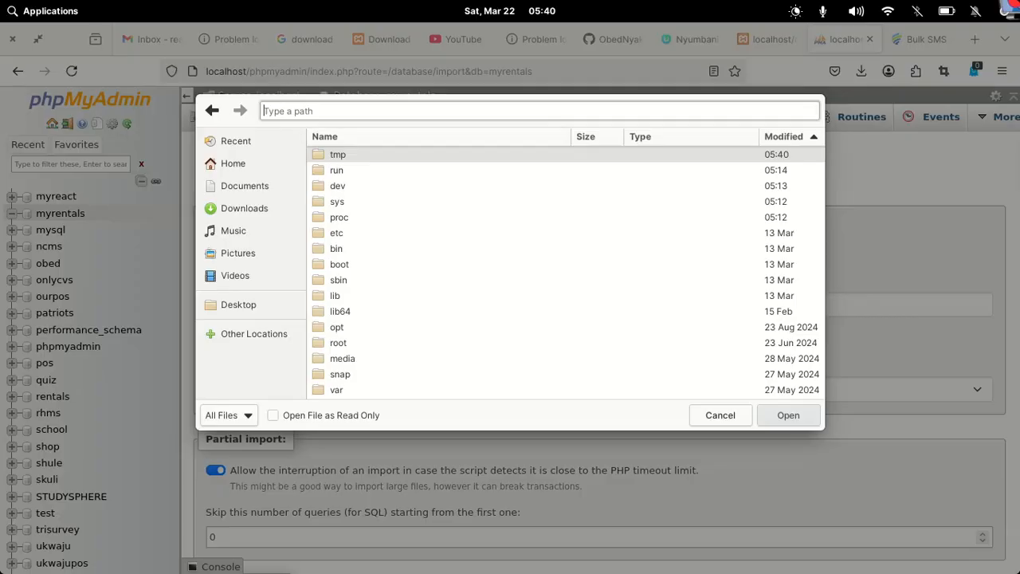
Pick /opt/lampp/htdocs/myrentals/database/Company.sql and run the import
{"action": "double_click", "coordinate": [318, 328]}
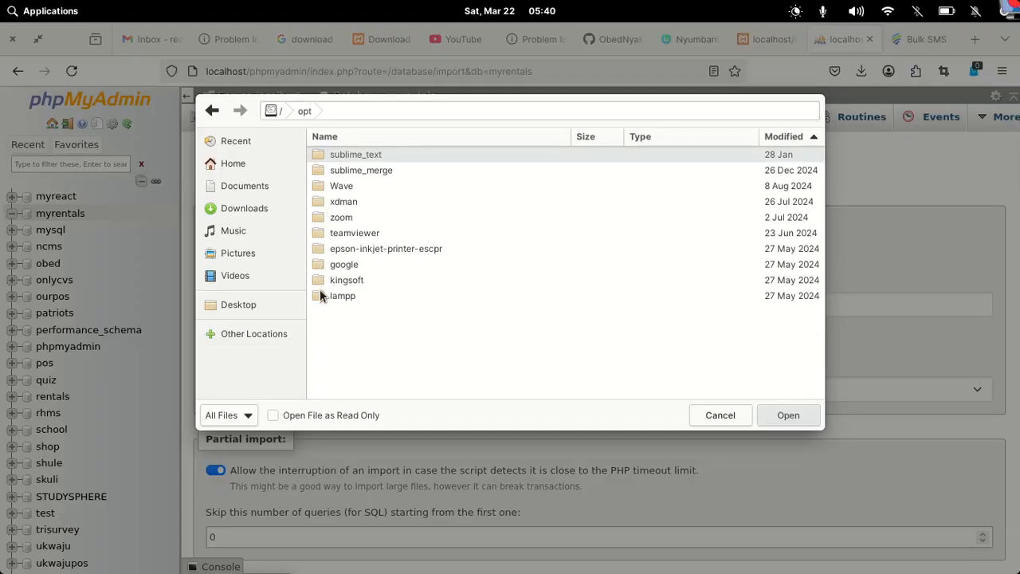
{"action": "double_click", "coordinate": [321, 292]}
{"action": "double_click", "coordinate": [321, 290]}
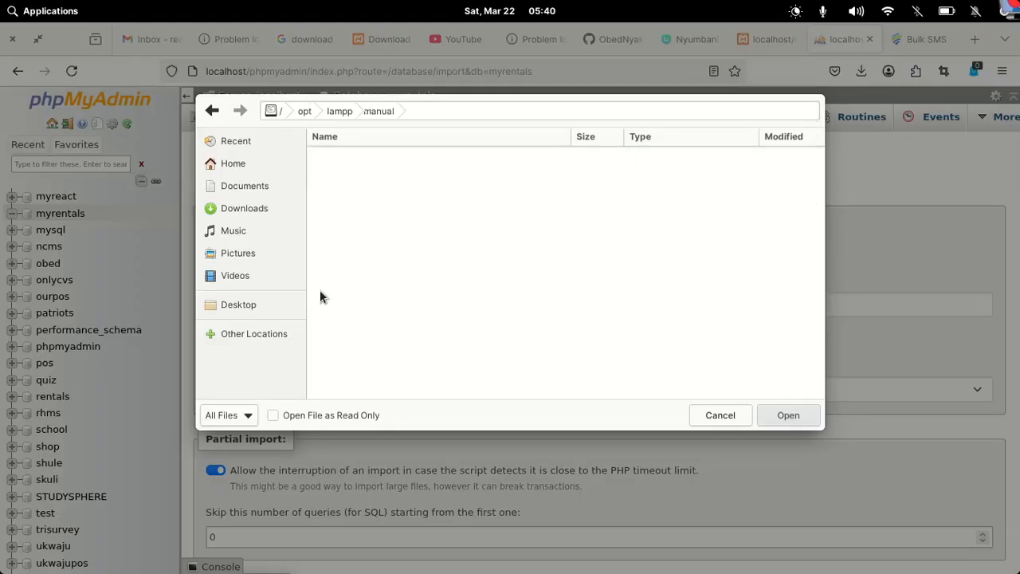
{"action": "left_click", "coordinate": [348, 116]}
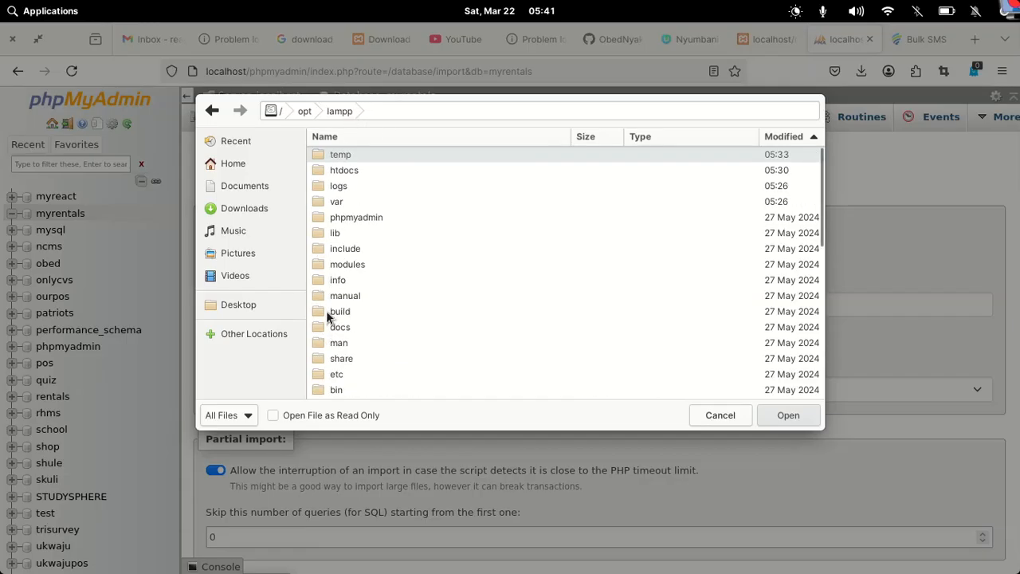
{"action": "double_click", "coordinate": [317, 169]}
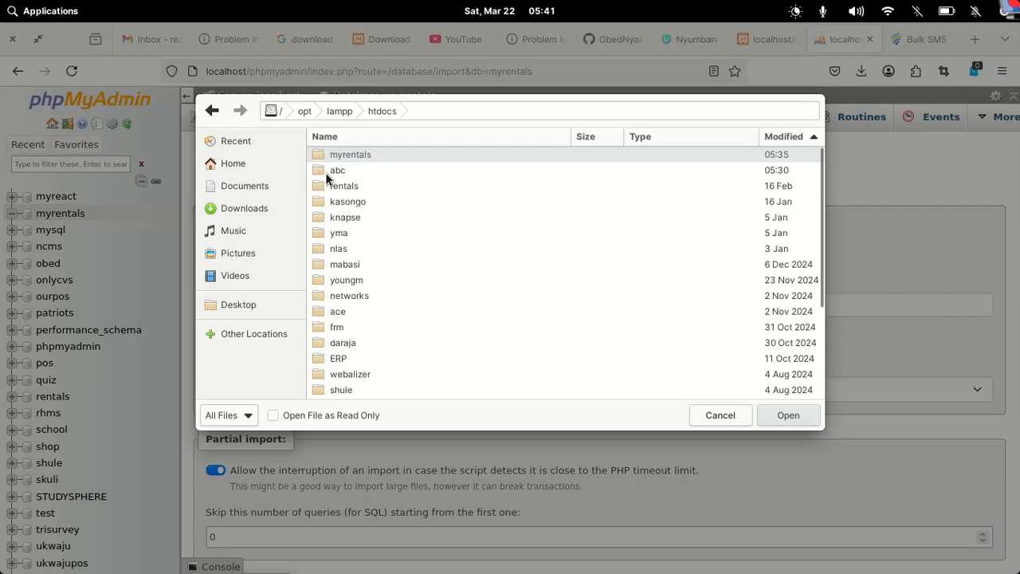
{"action": "double_click", "coordinate": [319, 155]}
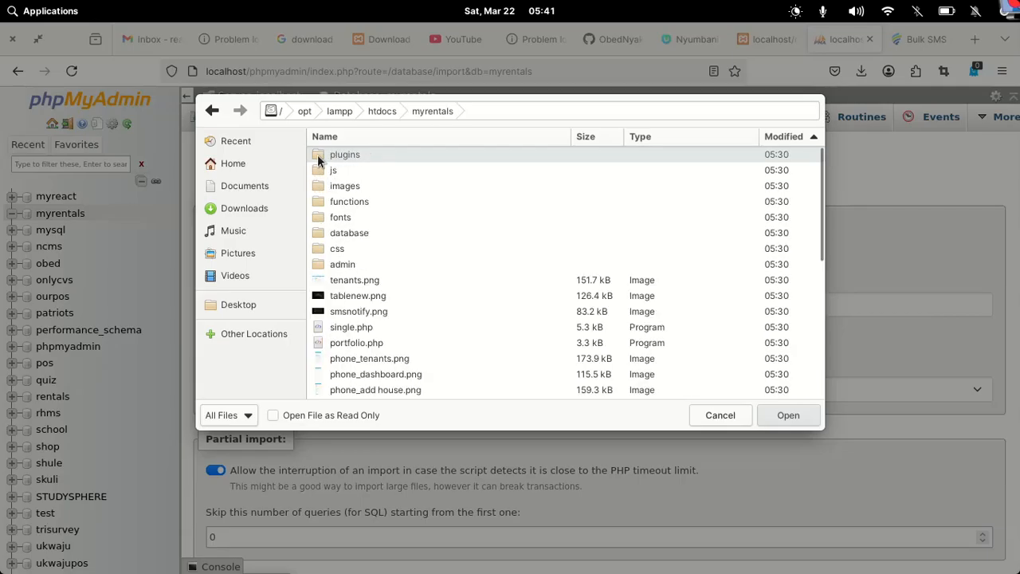
{"action": "double_click", "coordinate": [316, 232]}
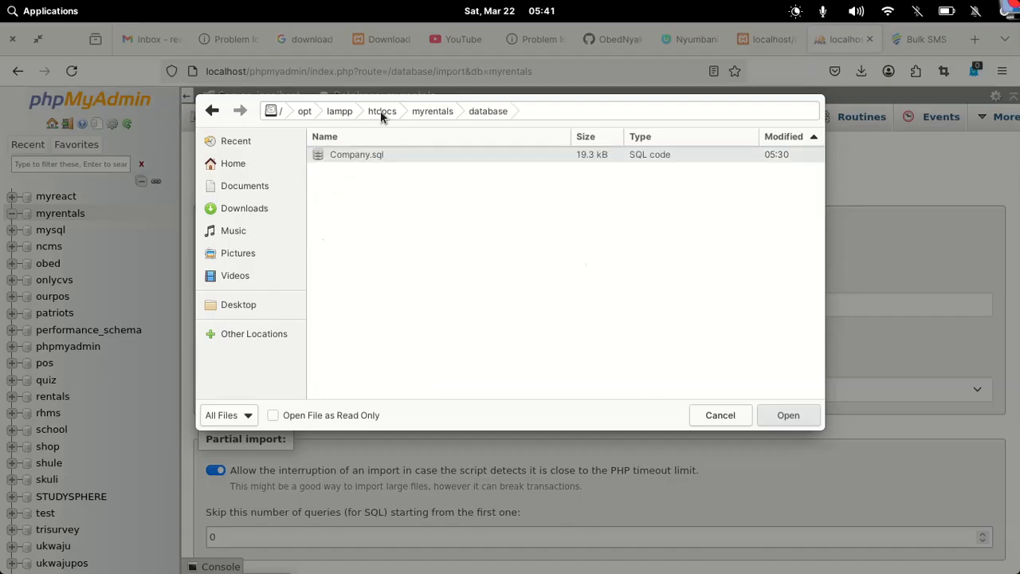
{"action": "left_click", "coordinate": [786, 418]}
{"action": "scroll", "coordinate": [535, 388], "scroll_direction": "down", "scroll_amount": 2}
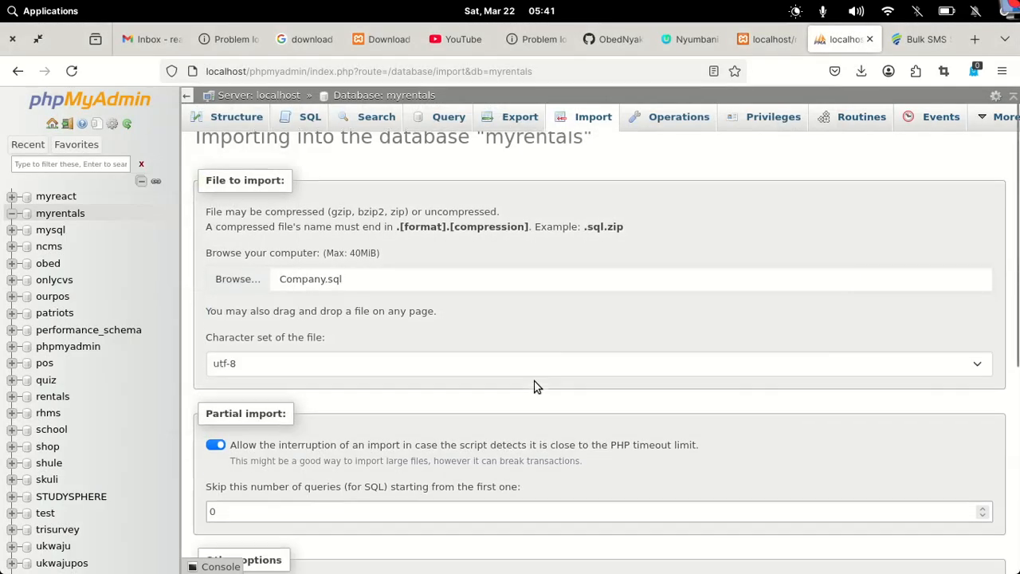
{"action": "scroll", "coordinate": [535, 387], "scroll_direction": "down", "scroll_amount": 5}
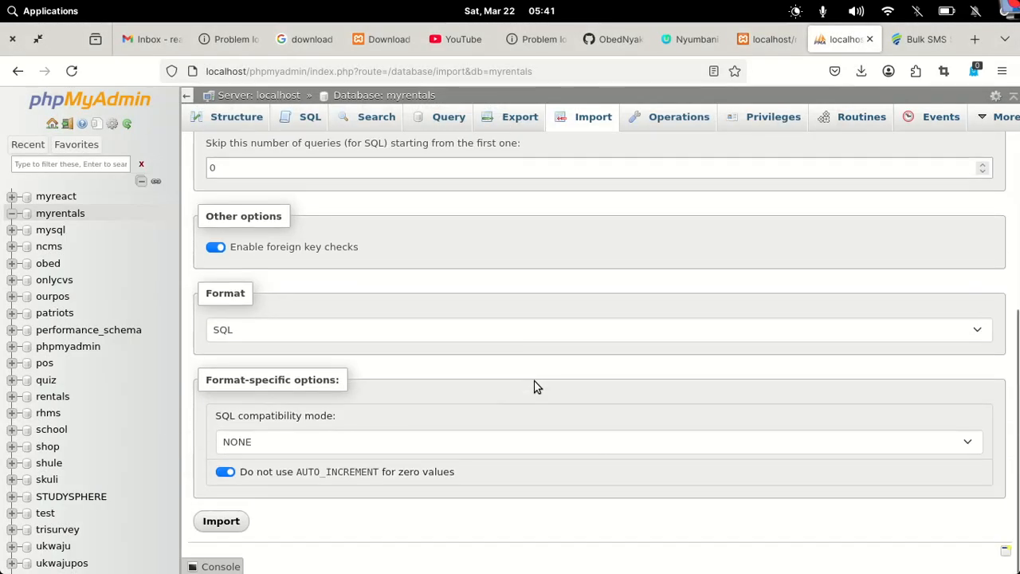
{"action": "left_click", "coordinate": [221, 522]}
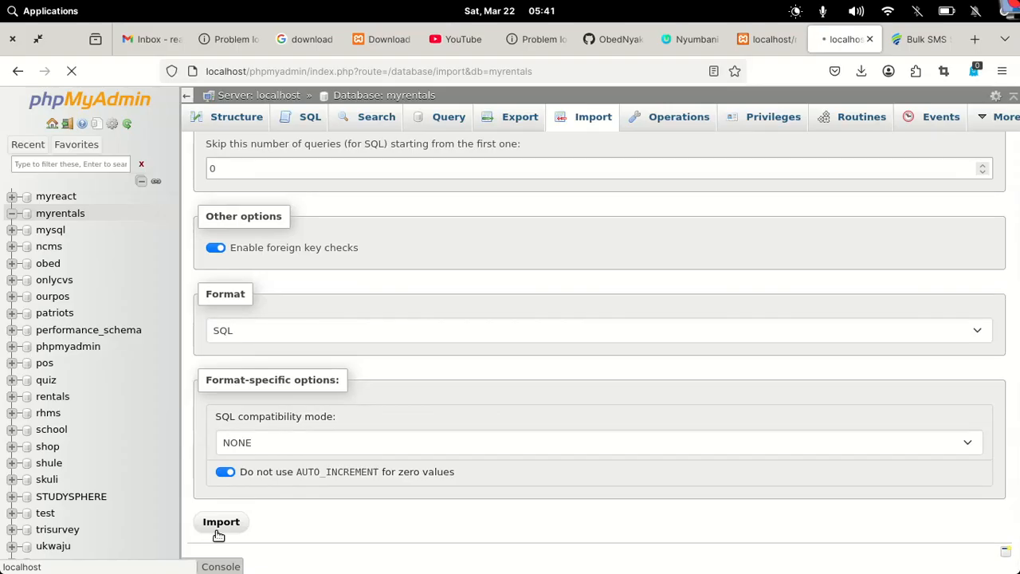
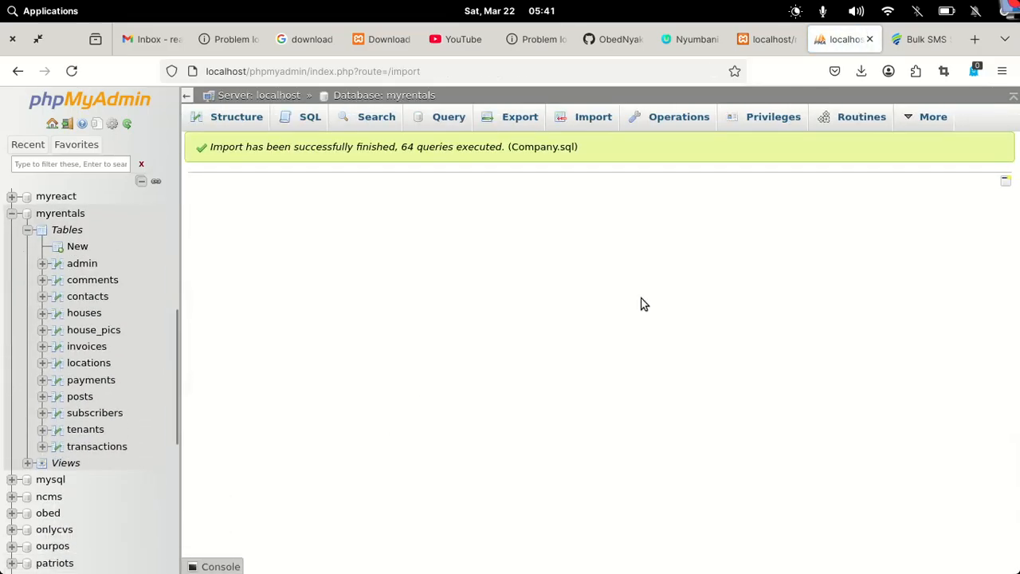
Reload the admin login page, resending its data, so the sign-in form appears, then return to phpMyAdmin
{"action": "left_click", "coordinate": [762, 46]}
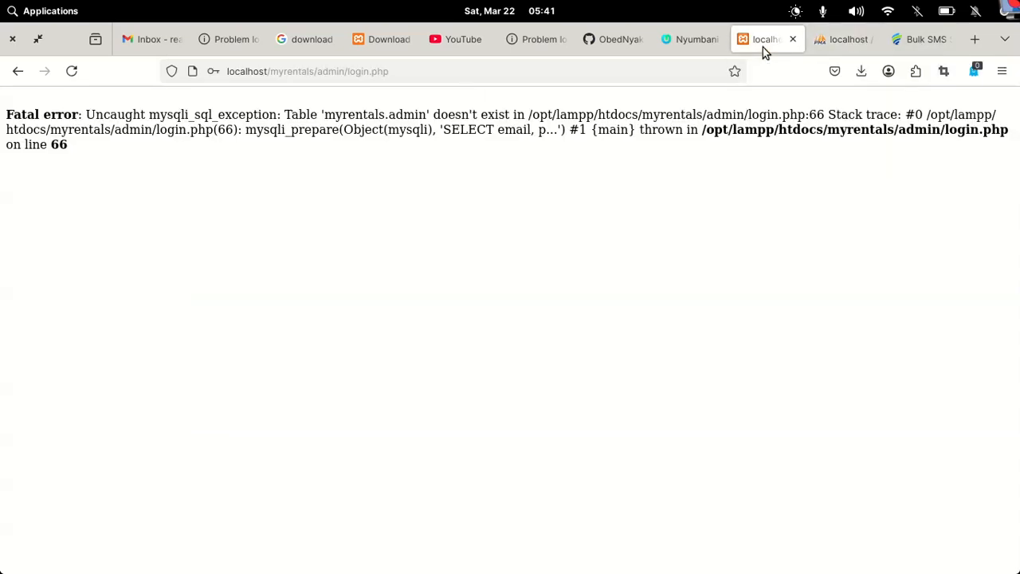
{"action": "left_click", "coordinate": [72, 72]}
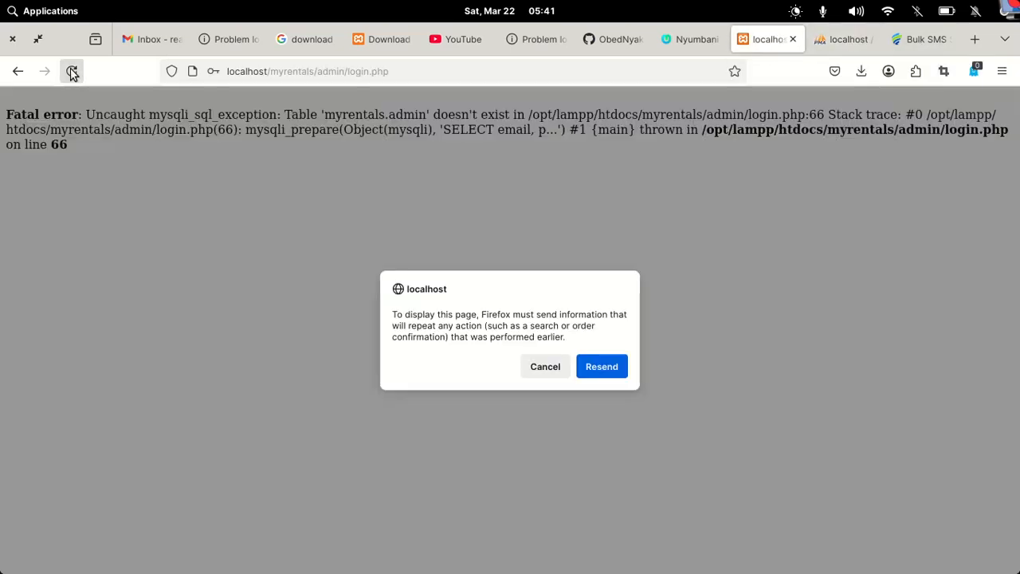
{"action": "left_click", "coordinate": [626, 373]}
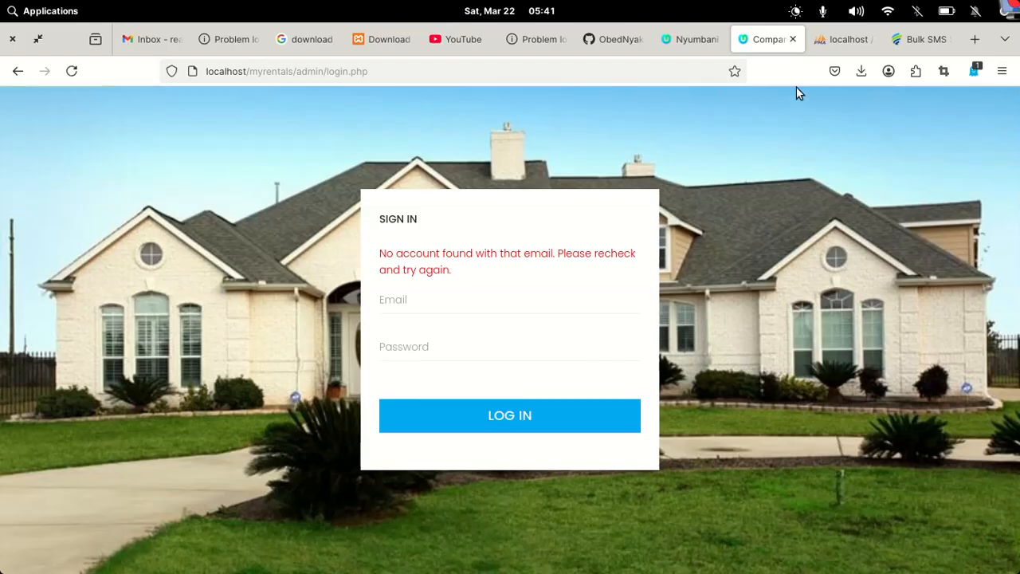
{"action": "left_click", "coordinate": [848, 44]}
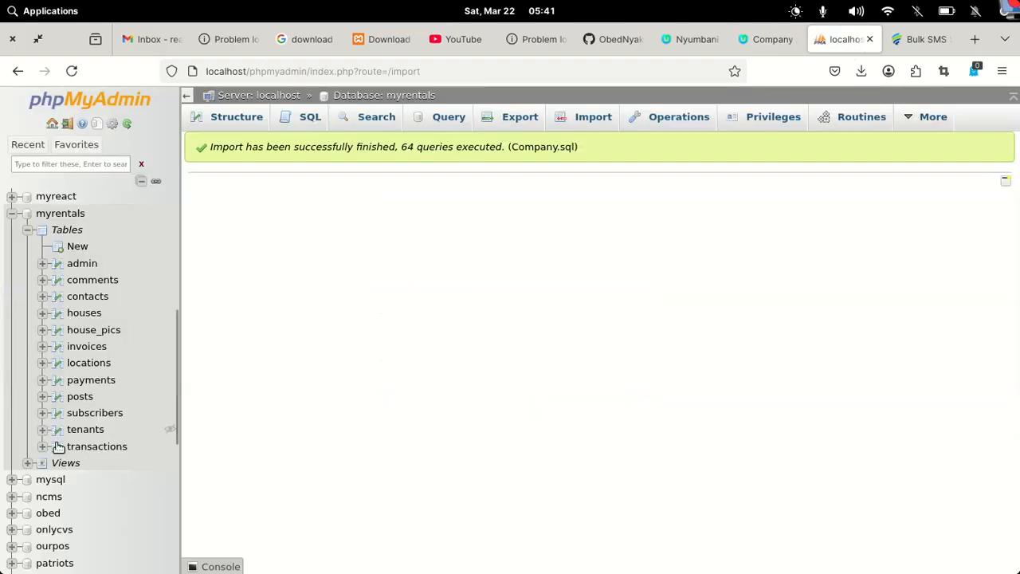
Browse the admin table's two accounts in phpMyAdmin, then go back to the sign-in page
{"action": "left_click", "coordinate": [78, 263]}
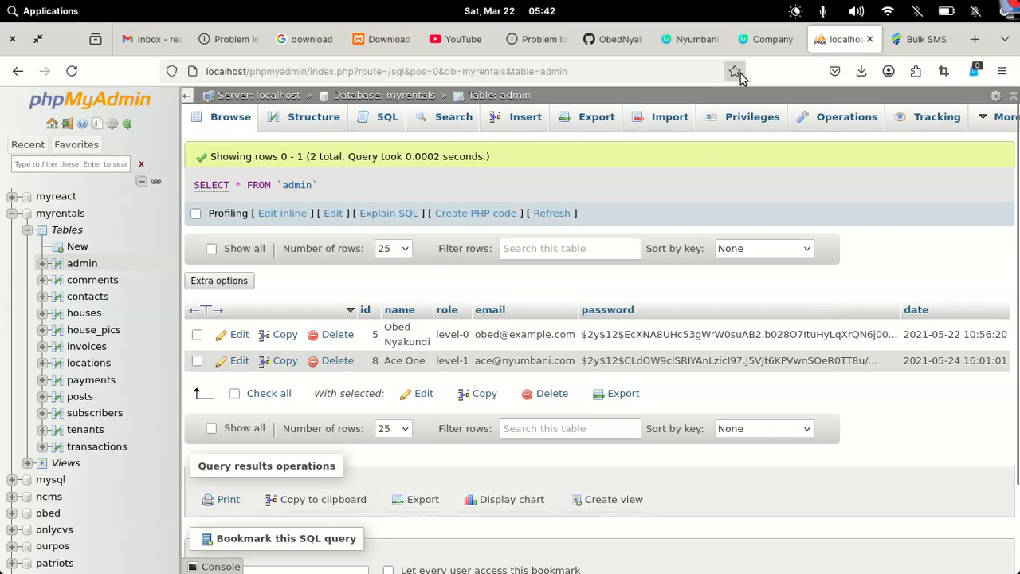
{"action": "left_click", "coordinate": [771, 49]}
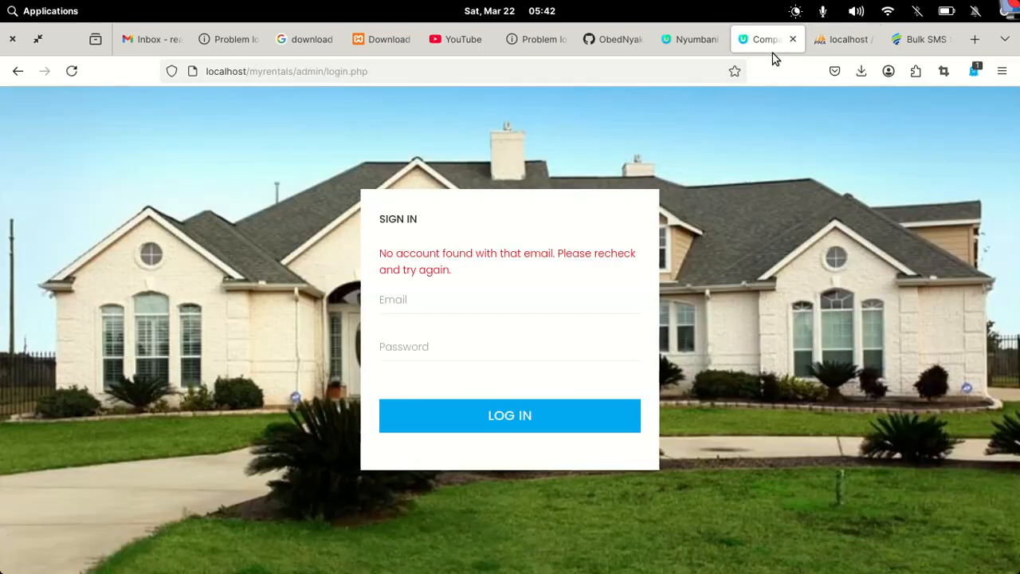
Attempt a sign-in with the level-0 admin's e-mail and a password, which is rejected as invalid
{"action": "left_click", "coordinate": [452, 303]}
{"action": "type", "text": "obed"}
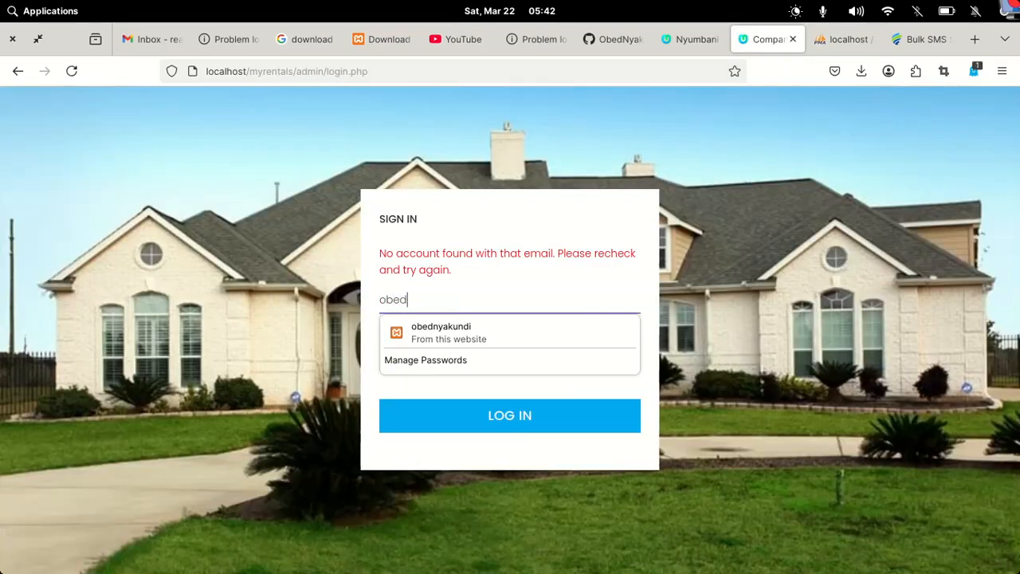
{"action": "type", "text": "@example.com"}
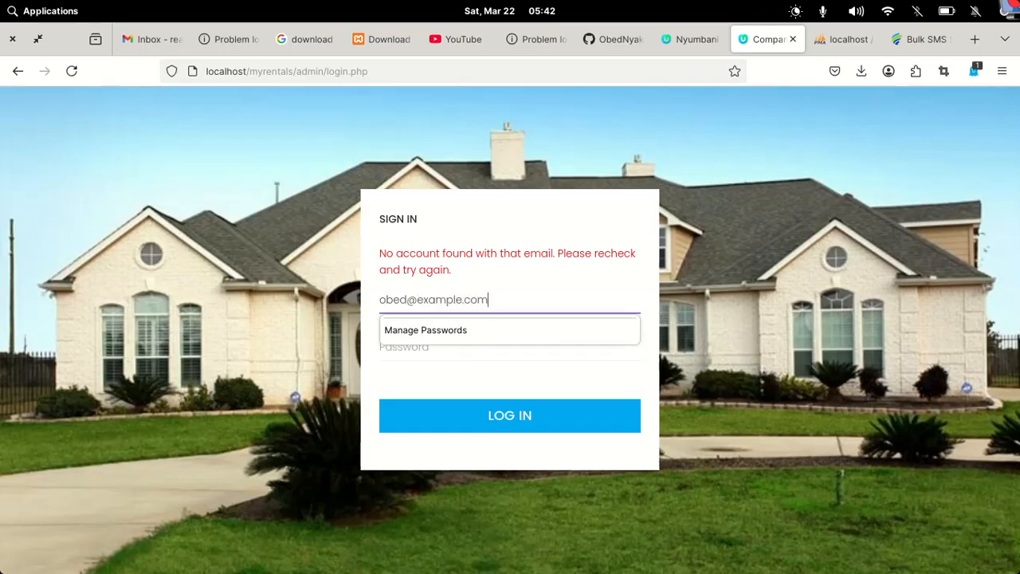
{"action": "key", "text": "Tab"}
{"action": "type", "text": "********"}
{"action": "left_click", "coordinate": [518, 433]}
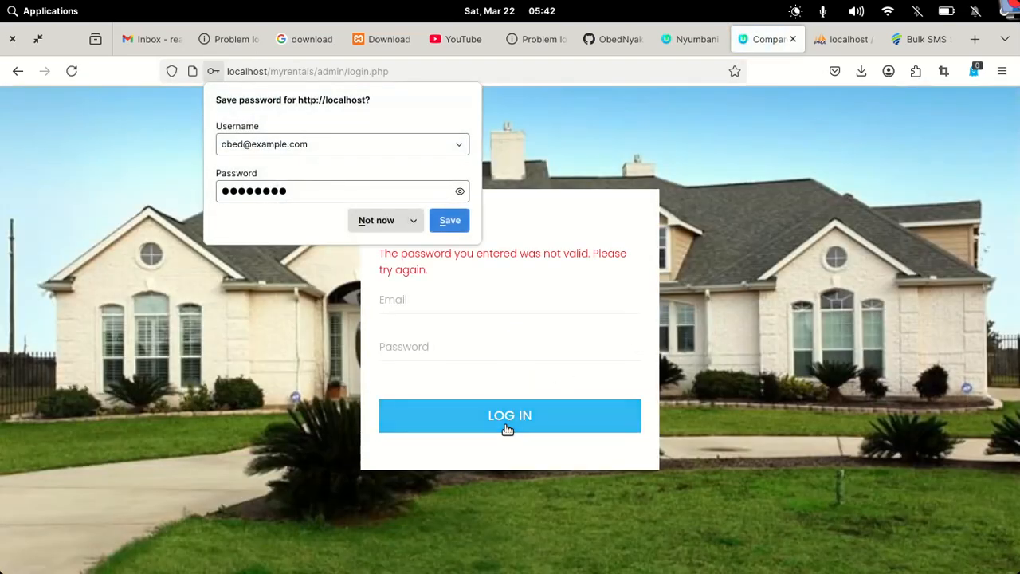
Look up the admin test credentials in the README's TO TEST section, then return to phpMyAdmin
{"action": "left_click", "coordinate": [620, 41]}
{"action": "scroll", "coordinate": [483, 412], "scroll_direction": "down", "scroll_amount": 15}
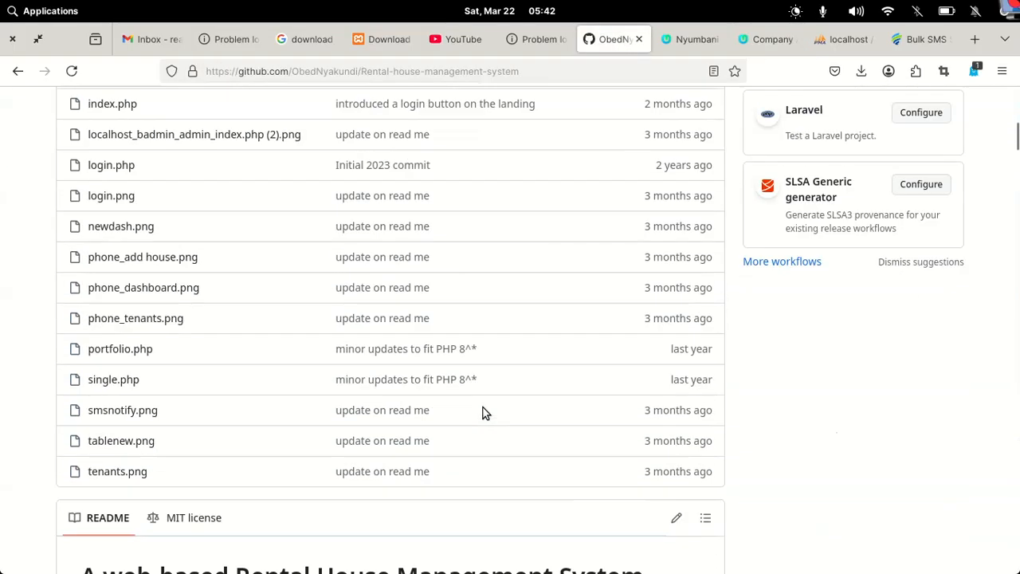
{"action": "scroll", "coordinate": [483, 407], "scroll_direction": "down", "scroll_amount": 10}
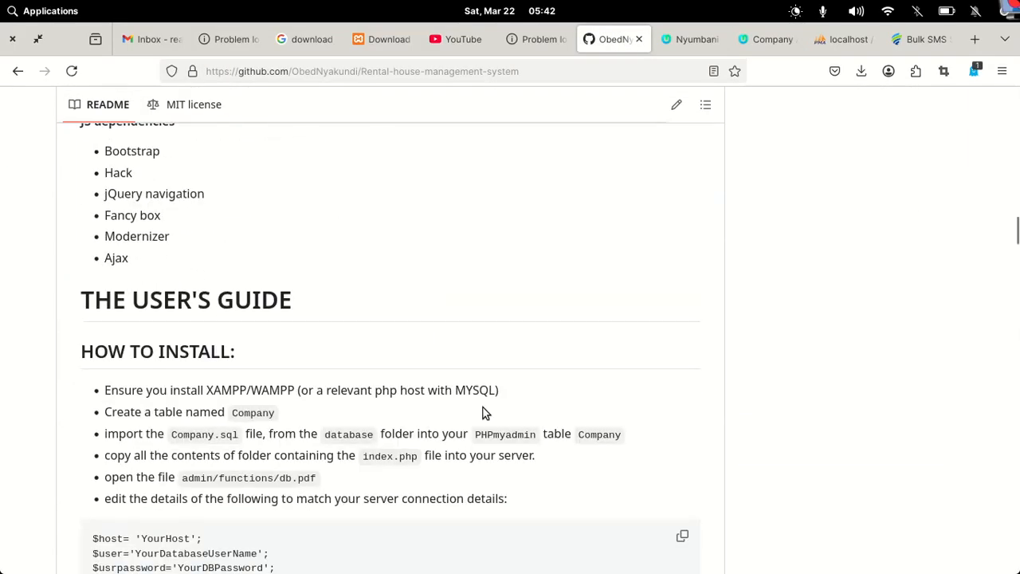
{"action": "scroll", "coordinate": [483, 407], "scroll_direction": "down", "scroll_amount": 5}
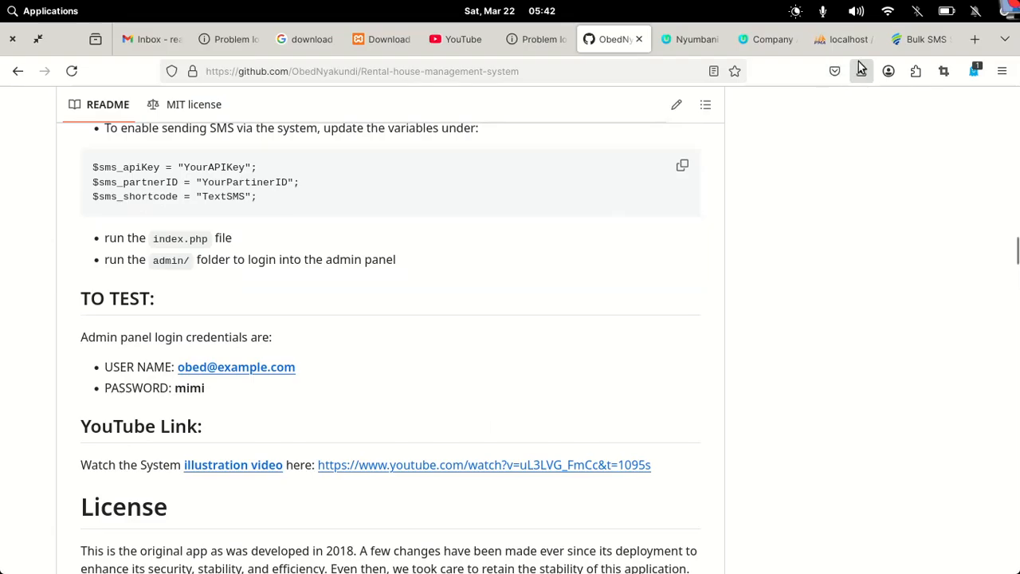
{"action": "left_click", "coordinate": [843, 40]}
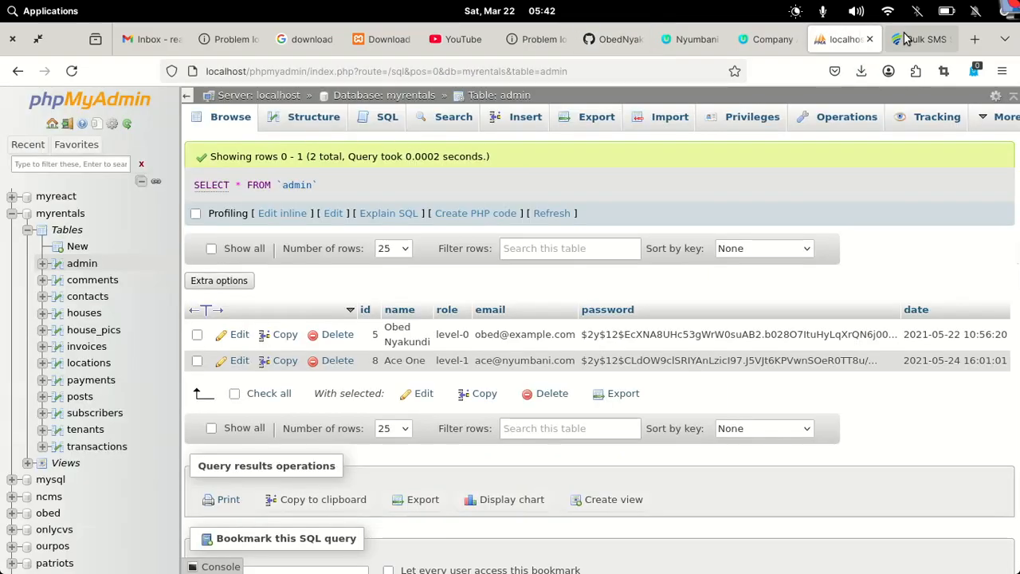
Sign in with the admin e-mail and correct password, dismissing Firefox's save-password prompt
{"action": "left_click", "coordinate": [750, 41]}
{"action": "left_click", "coordinate": [401, 301]}
{"action": "type", "text": "obed"}
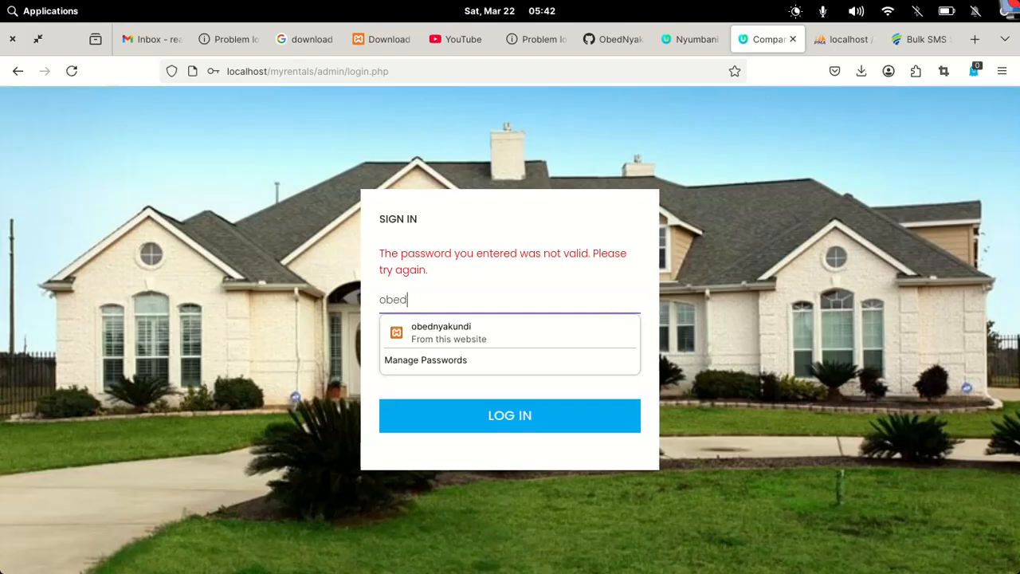
{"action": "type", "text": "@example.com"}
{"action": "key", "text": "Tab"}
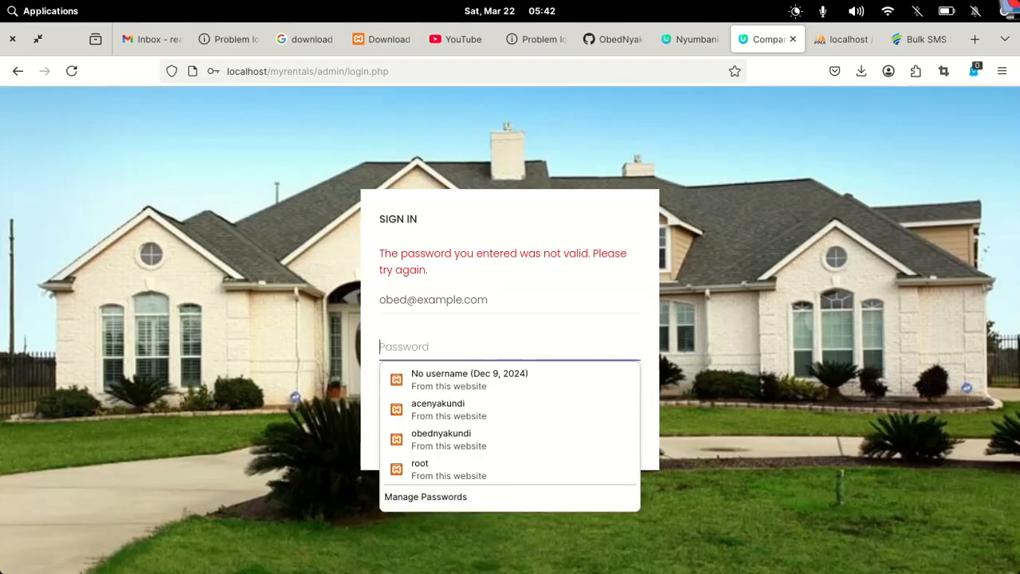
{"action": "type", "text": "••••"}
{"action": "key", "text": "Return"}
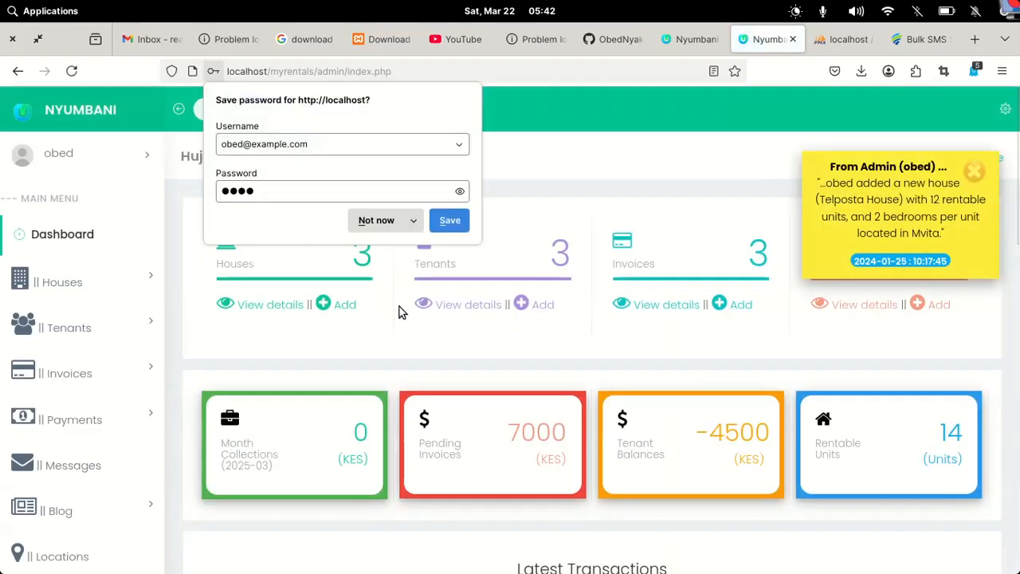
{"action": "left_click", "coordinate": [690, 215]}
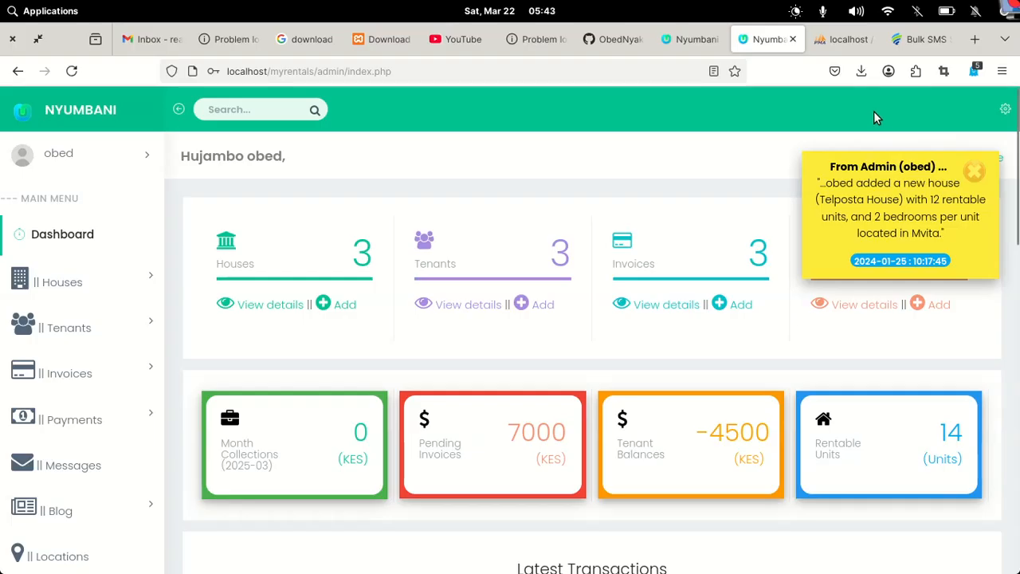
{"action": "scroll", "coordinate": [772, 249], "scroll_direction": "down", "scroll_amount": 6}
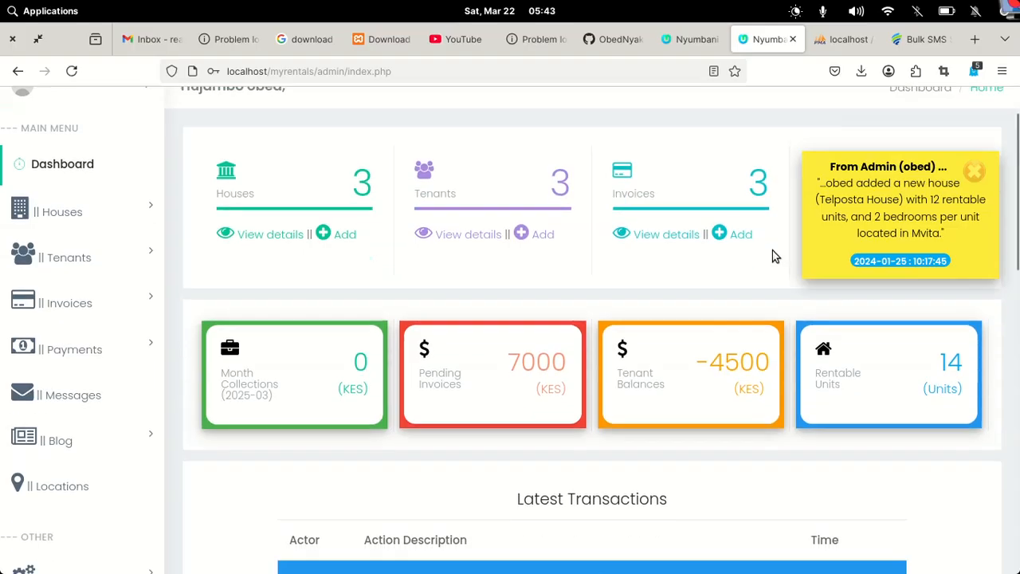
{"action": "scroll", "coordinate": [772, 249], "scroll_direction": "up", "scroll_amount": 6}
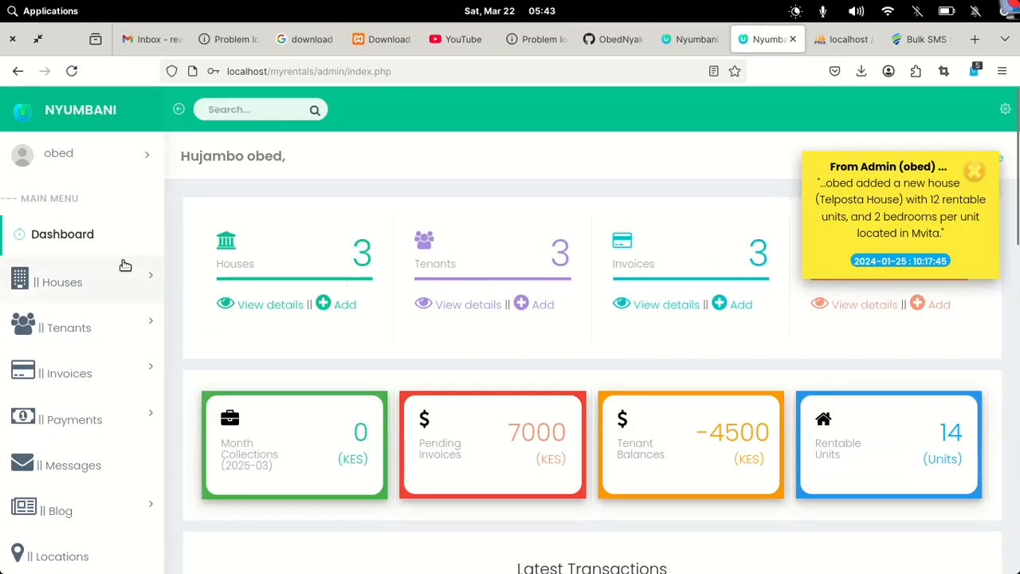
Open the Add a house form and enter the name 'example house' with 12 rooms
{"action": "left_click", "coordinate": [117, 279]}
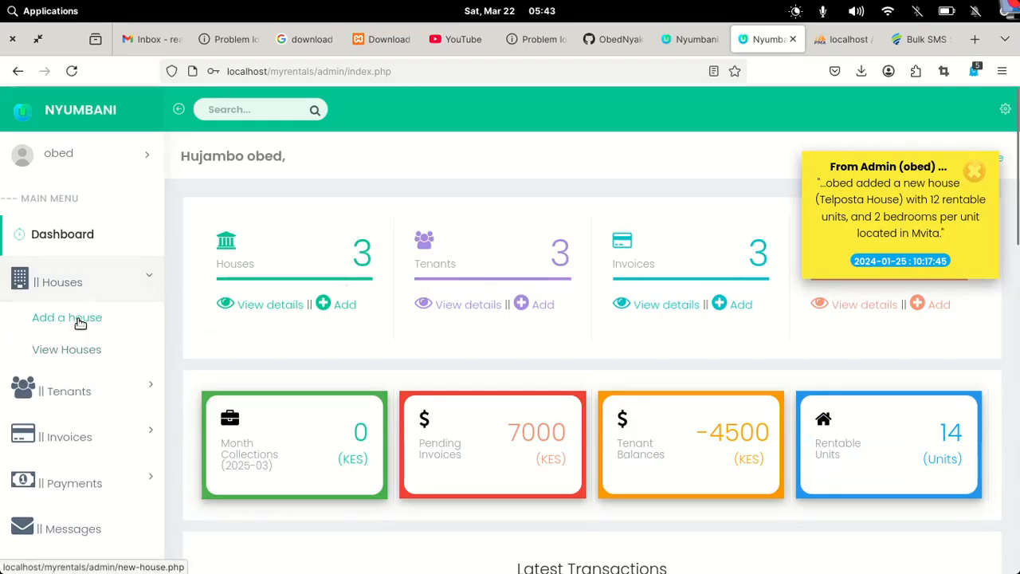
{"action": "left_click", "coordinate": [81, 319]}
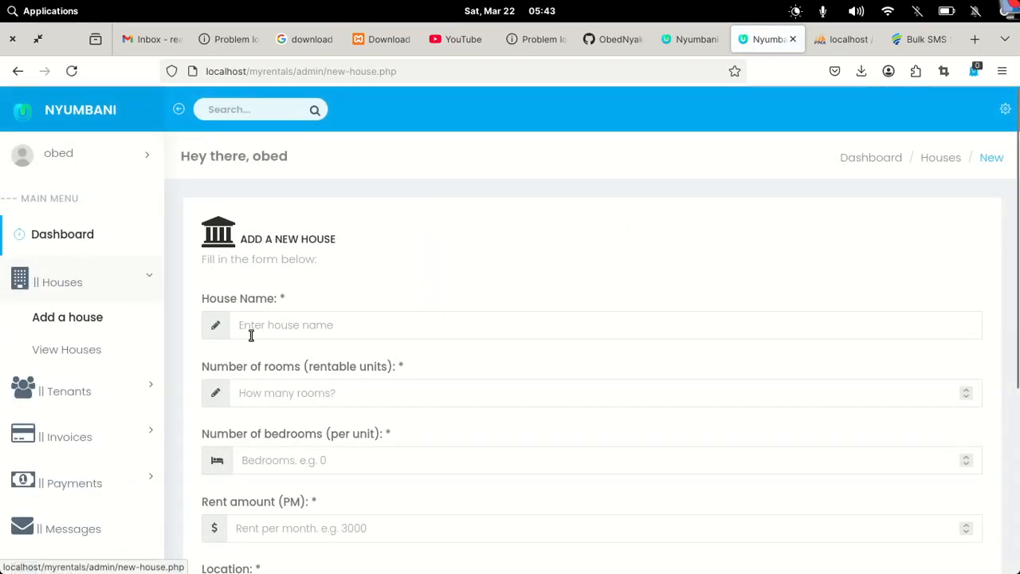
{"action": "type", "text": "e"}
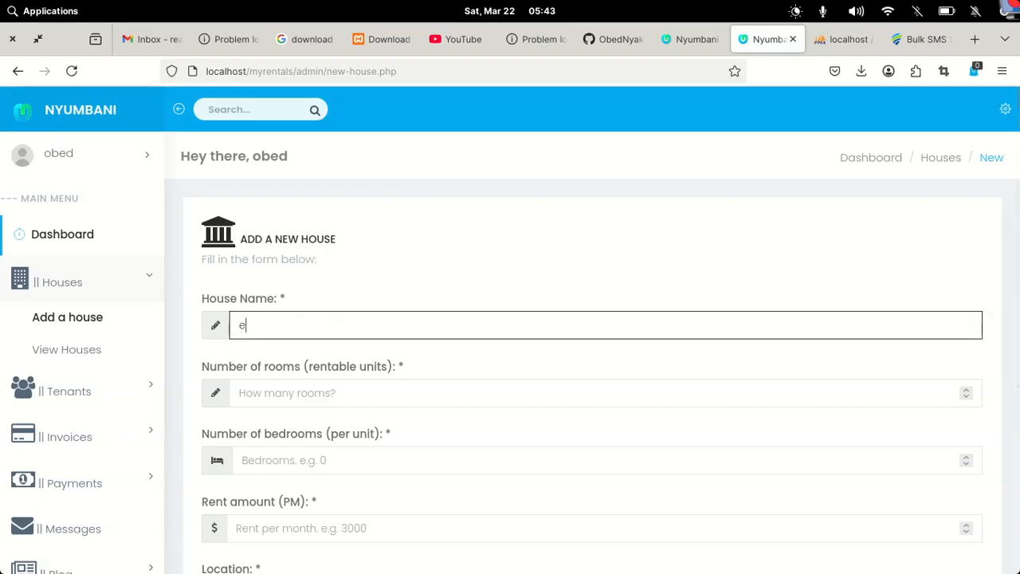
{"action": "type", "text": "xample house"}
{"action": "left_click", "coordinate": [277, 388]}
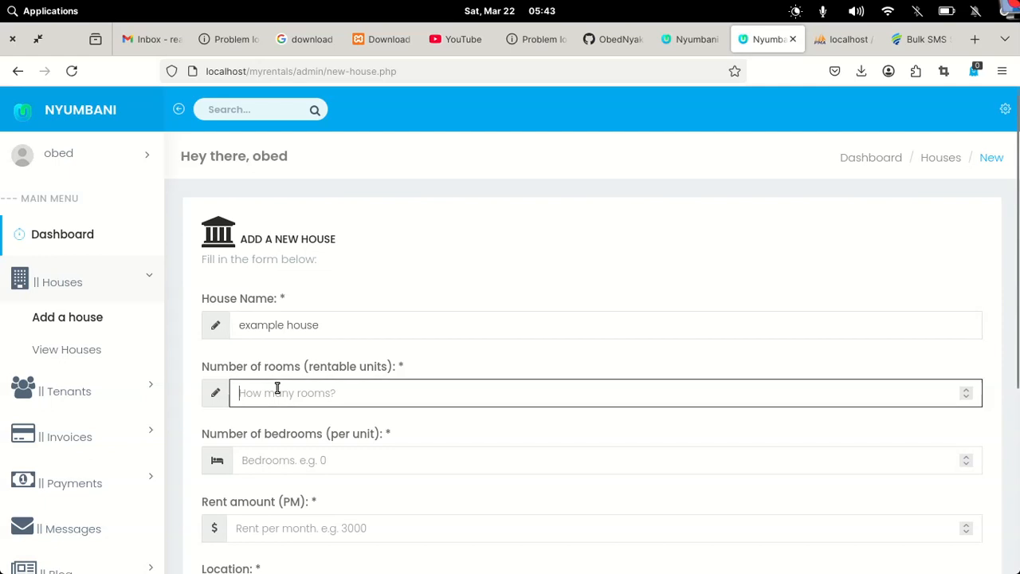
{"action": "type", "text": "12"}
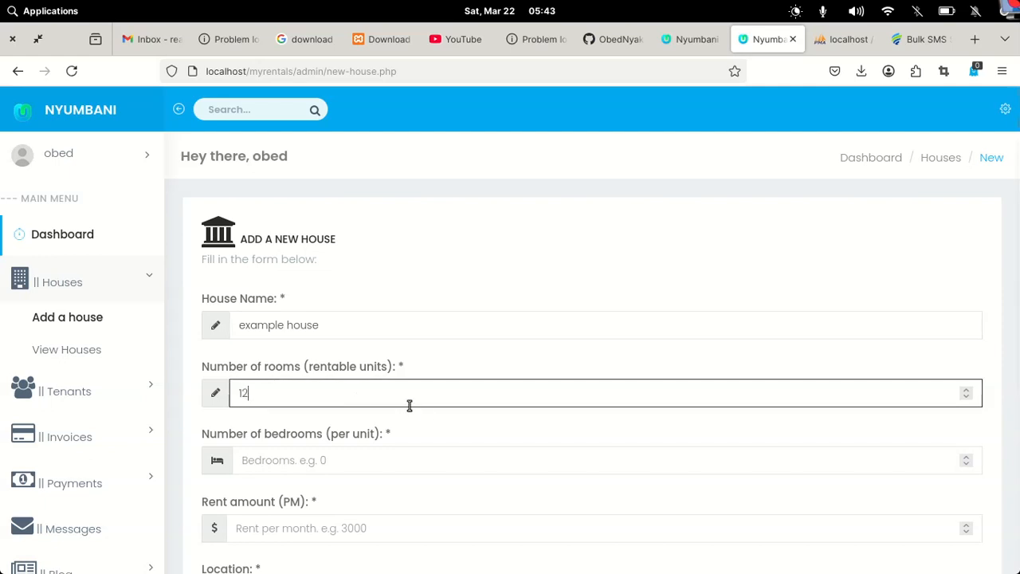
Set 1 bedroom, rent 4000 and location Mvita, then save the new house
{"action": "scroll", "coordinate": [423, 412], "scroll_direction": "down", "scroll_amount": 2}
{"action": "left_click", "coordinate": [315, 289]}
{"action": "type", "text": "1"}
{"action": "left_click", "coordinate": [266, 359]}
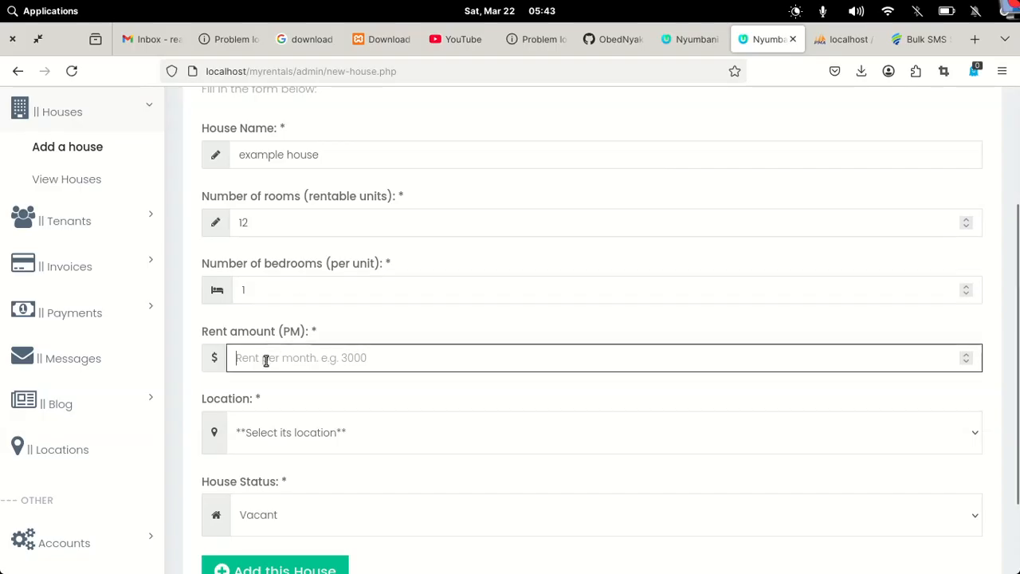
{"action": "type", "text": "4000"}
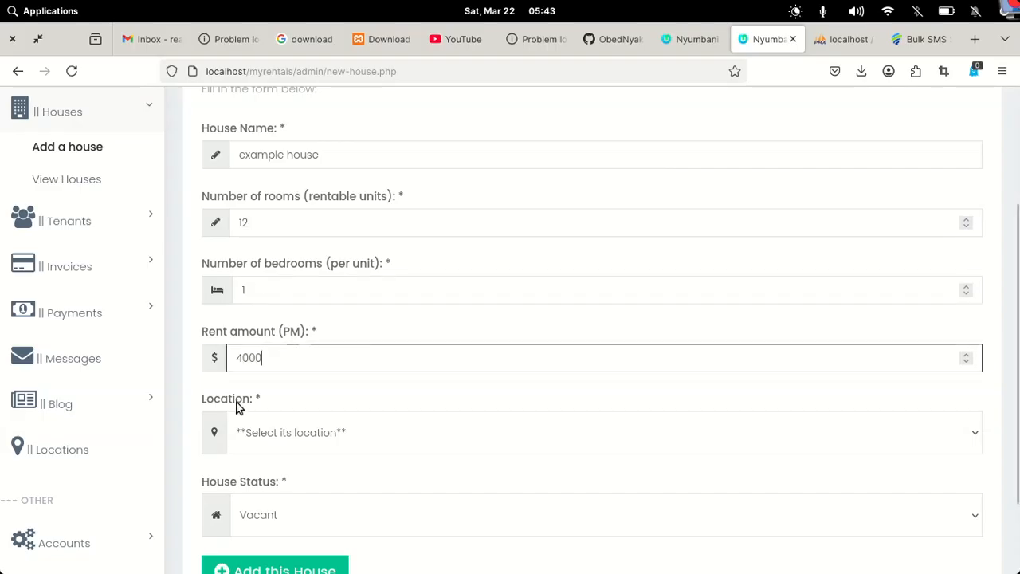
{"action": "left_click", "coordinate": [257, 440]}
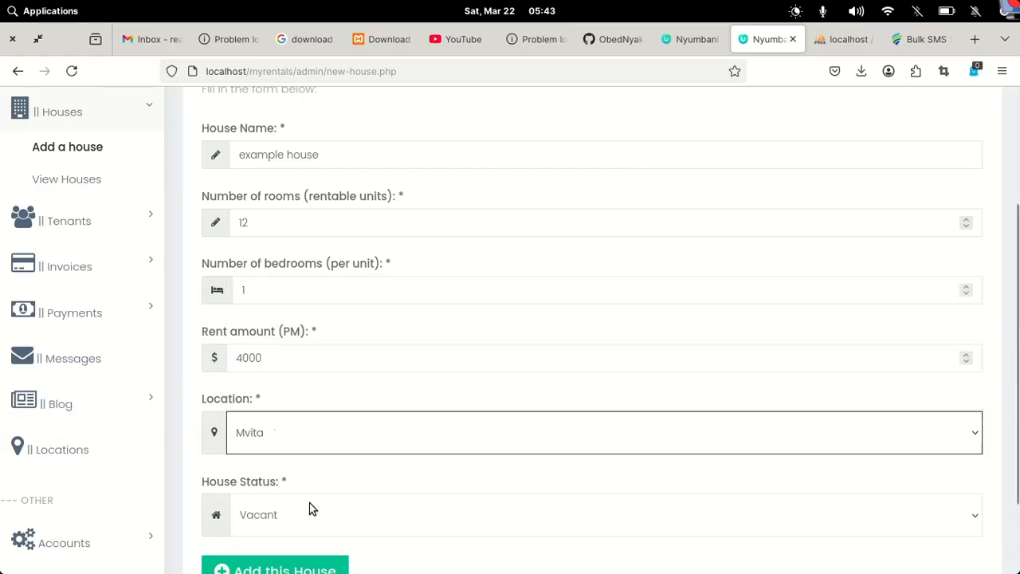
{"action": "scroll", "coordinate": [312, 508], "scroll_direction": "down", "scroll_amount": 2}
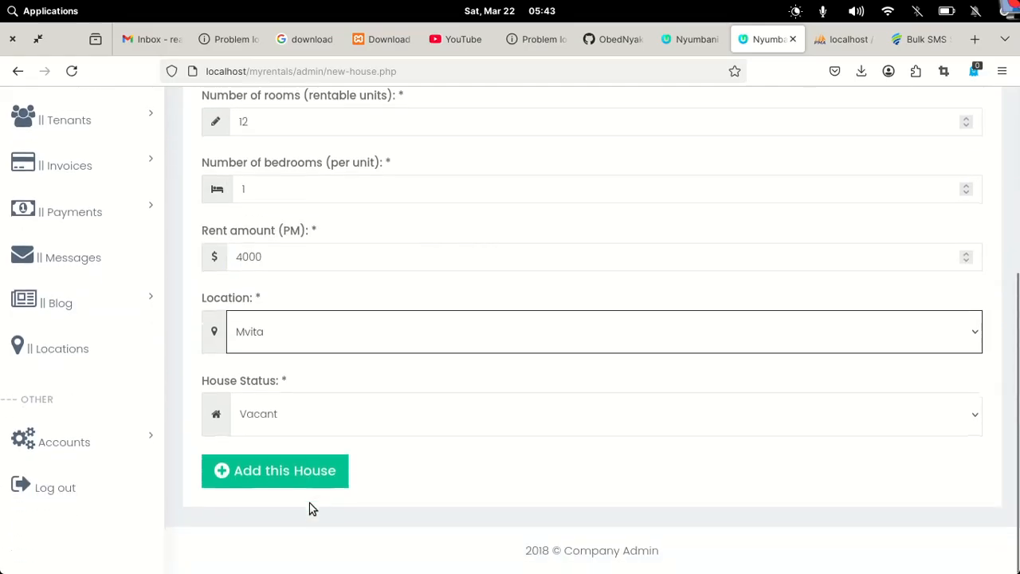
{"action": "left_click", "coordinate": [255, 474]}
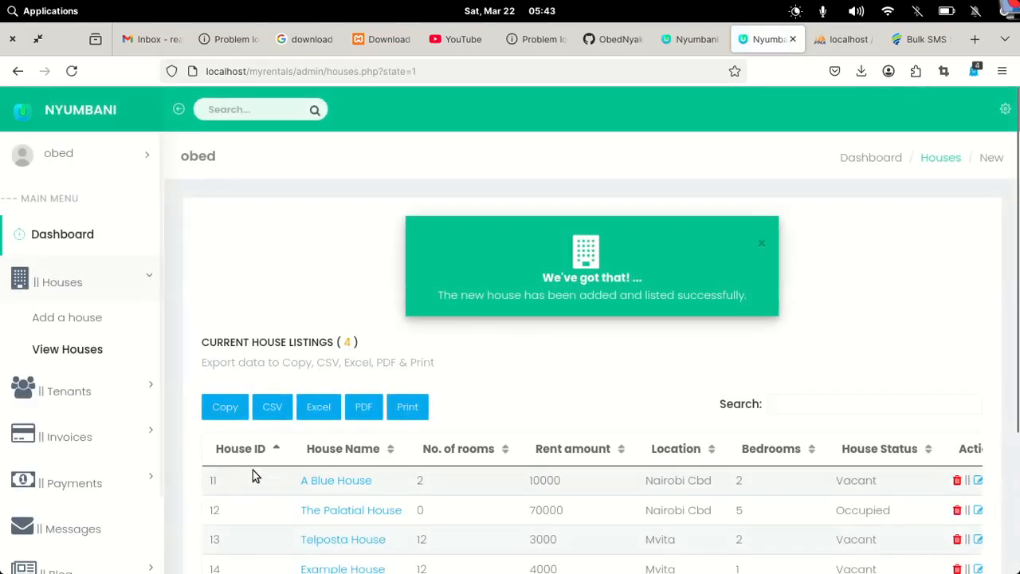
Open Example House's edit form and close it without making changes
{"action": "scroll", "coordinate": [654, 452], "scroll_direction": "down", "scroll_amount": 4}
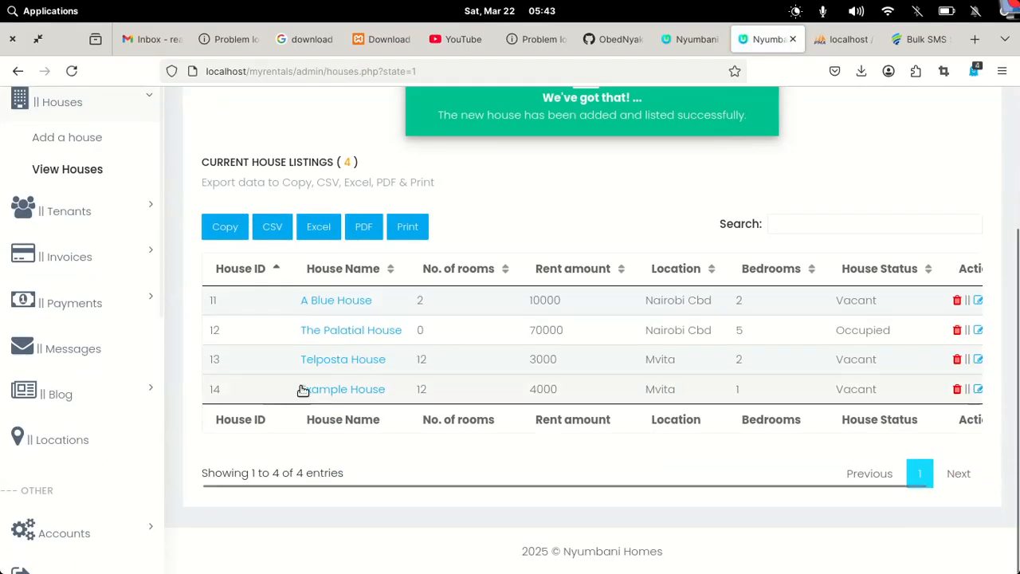
{"action": "left_click", "coordinate": [345, 390]}
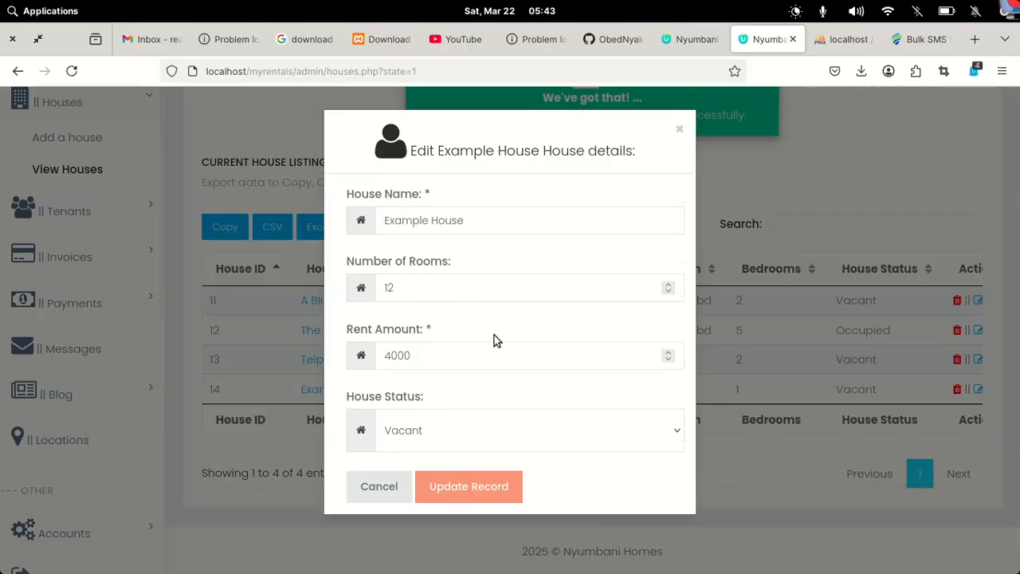
{"action": "left_click", "coordinate": [366, 486]}
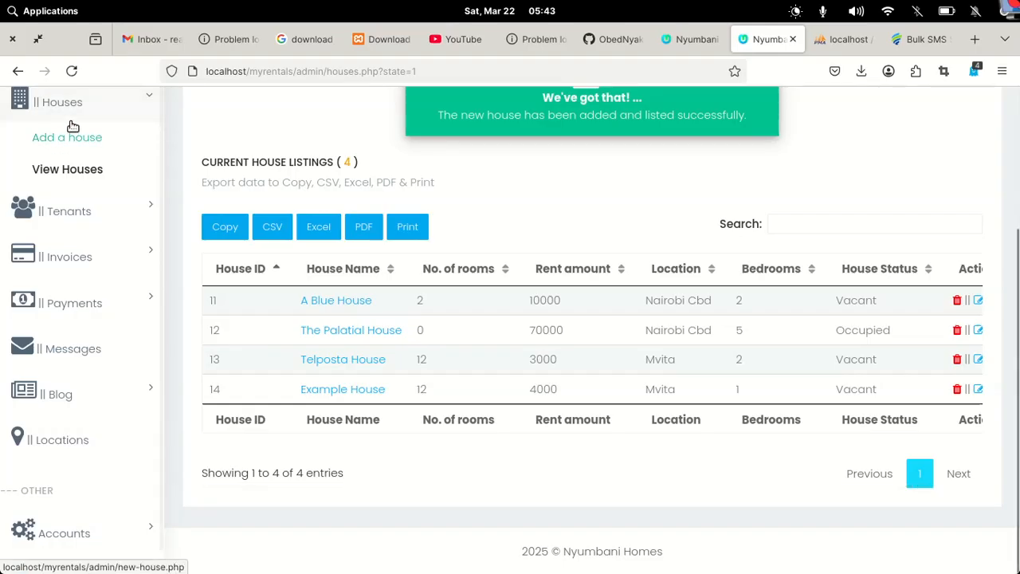
Go back to the dashboard and dismiss both new-house notifications
{"action": "scroll", "coordinate": [194, 164], "scroll_direction": "up", "scroll_amount": 3}
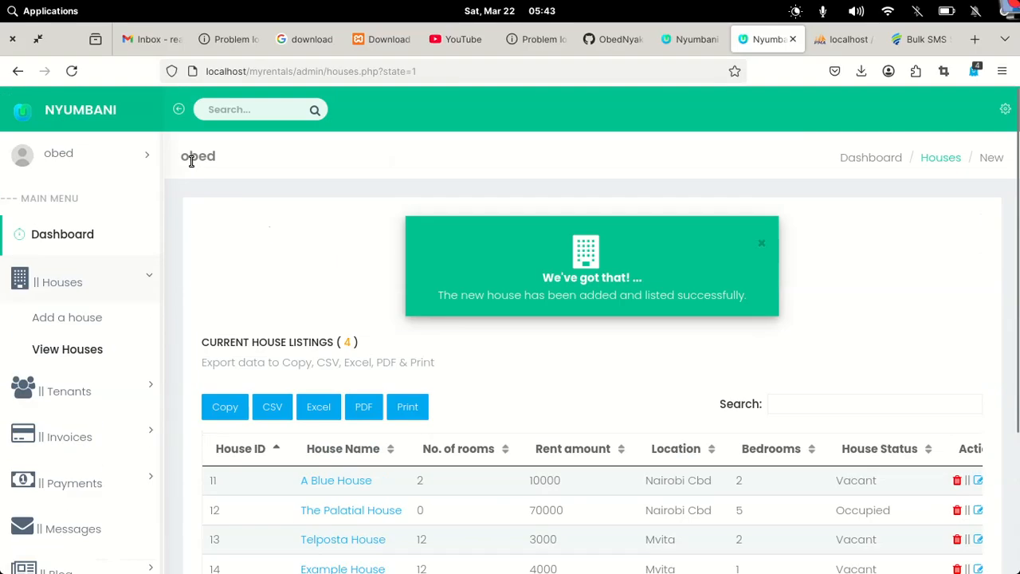
{"action": "left_click", "coordinate": [38, 239]}
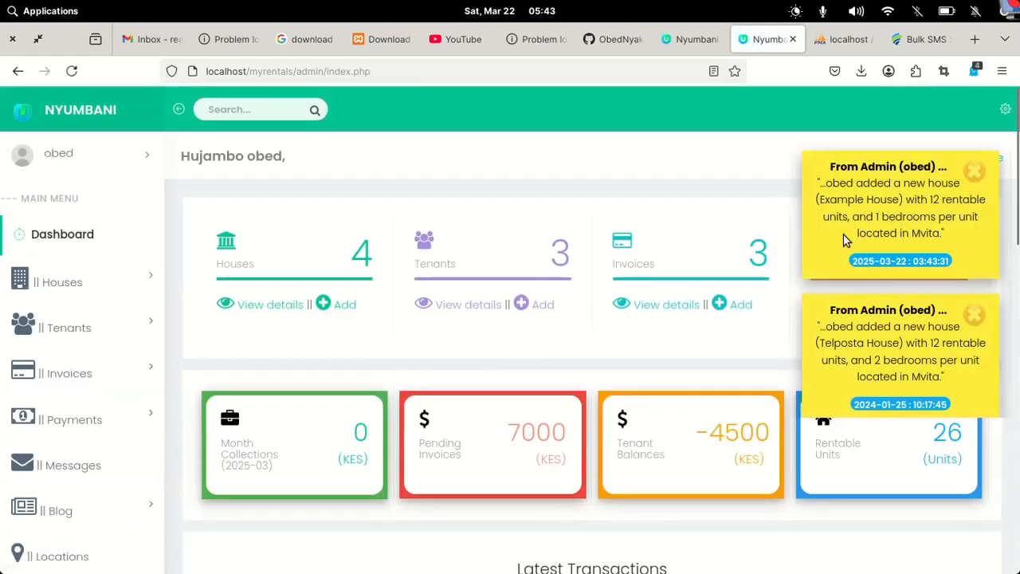
{"action": "left_click", "coordinate": [975, 174]}
{"action": "left_click", "coordinate": [974, 170]}
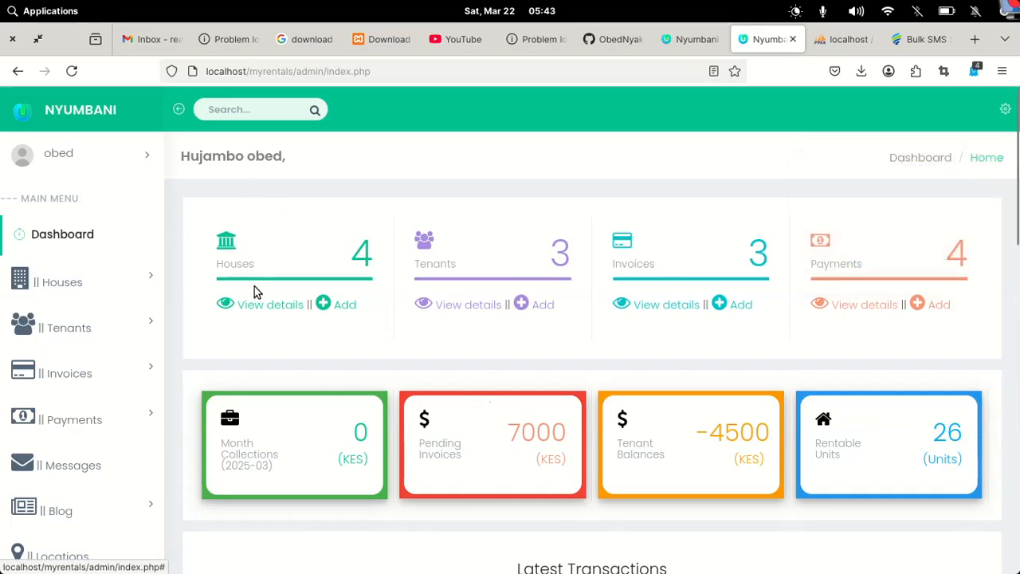
Open the admit-tenant form and enter the tenant's name and e-mail address
{"action": "left_click", "coordinate": [536, 305]}
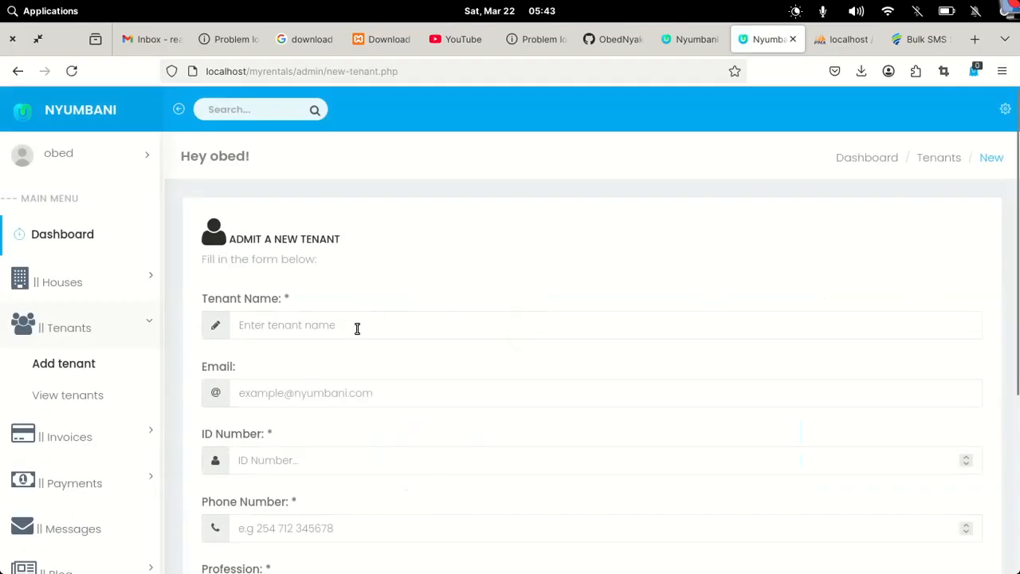
{"action": "scroll", "coordinate": [353, 330], "scroll_direction": "down", "scroll_amount": 5}
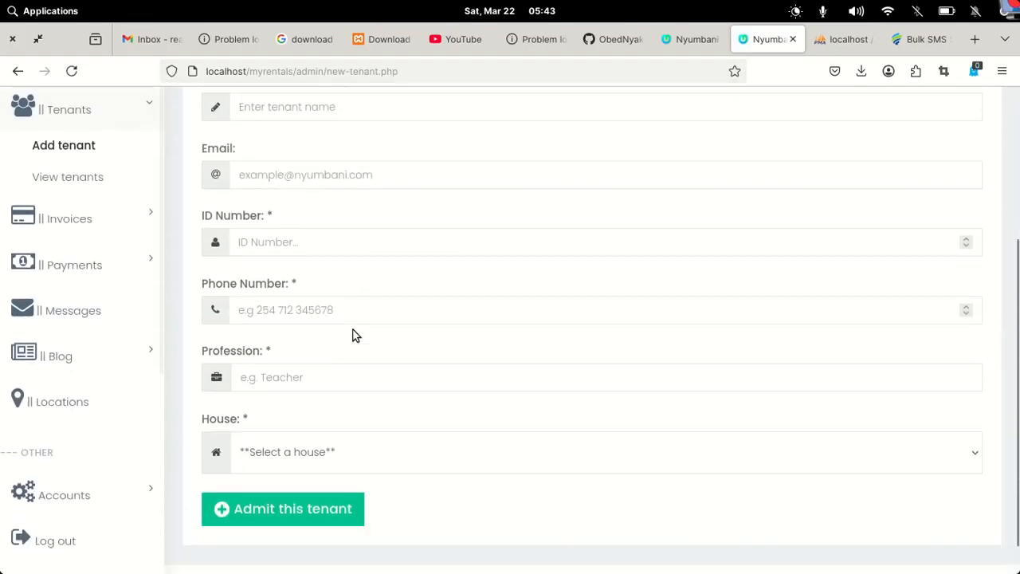
{"action": "scroll", "coordinate": [353, 330], "scroll_direction": "up", "scroll_amount": 5}
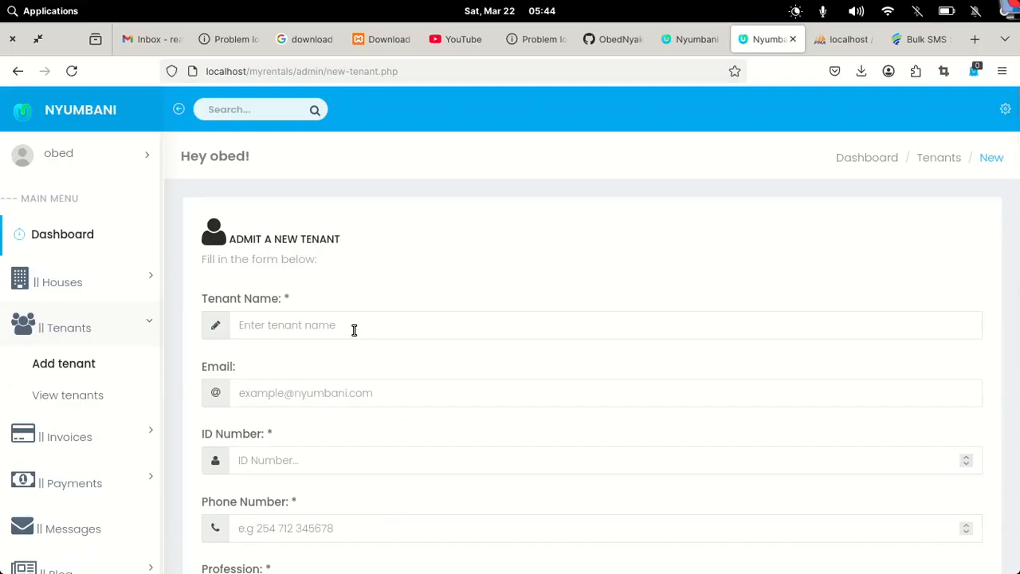
{"action": "left_click", "coordinate": [328, 326]}
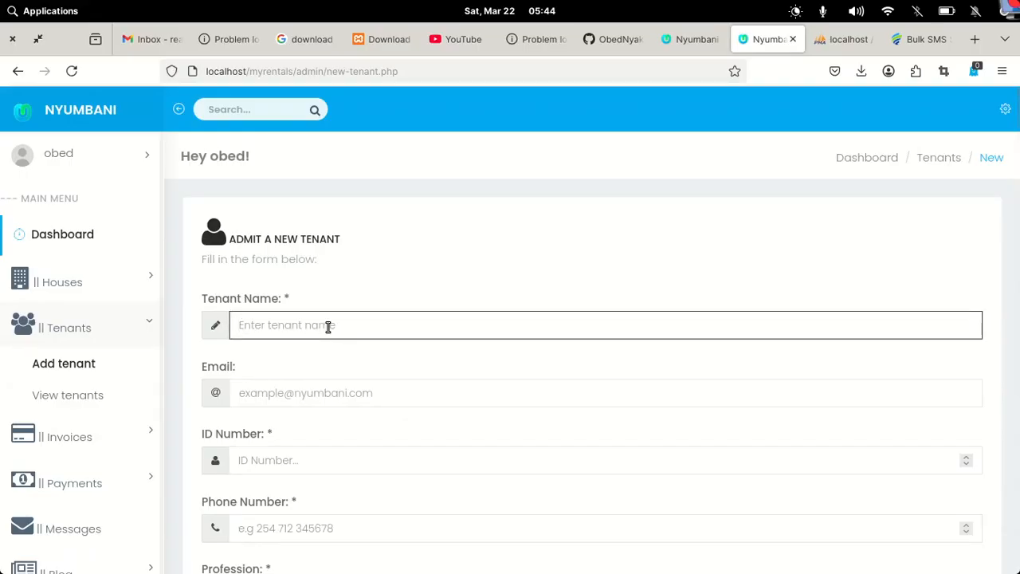
{"action": "type", "text": "Som"}
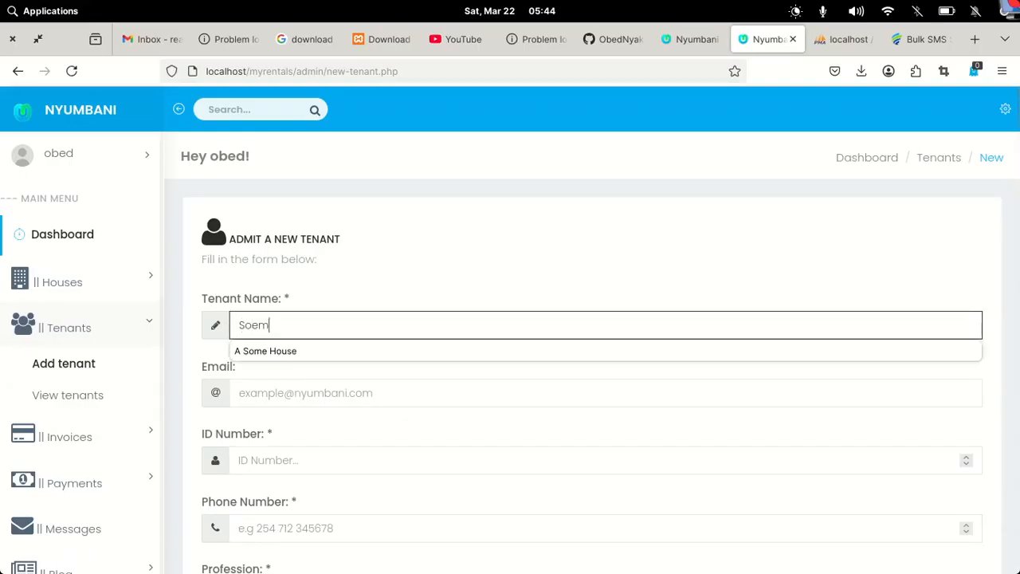
{"action": "key", "text": "BackSpace"}
{"action": "type", "text": "me T"}
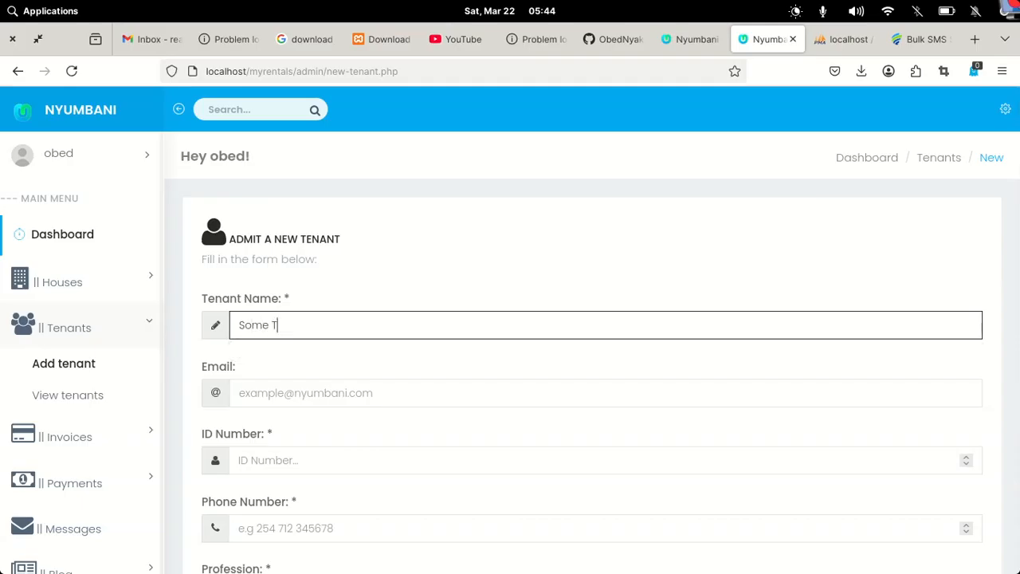
{"action": "type", "text": "enant"}
{"action": "left_click", "coordinate": [280, 405]}
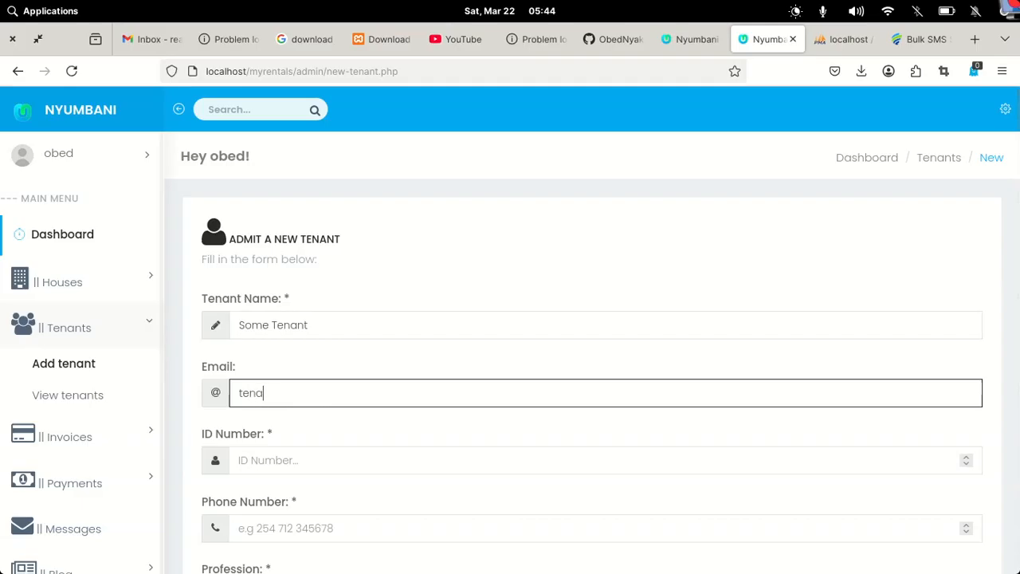
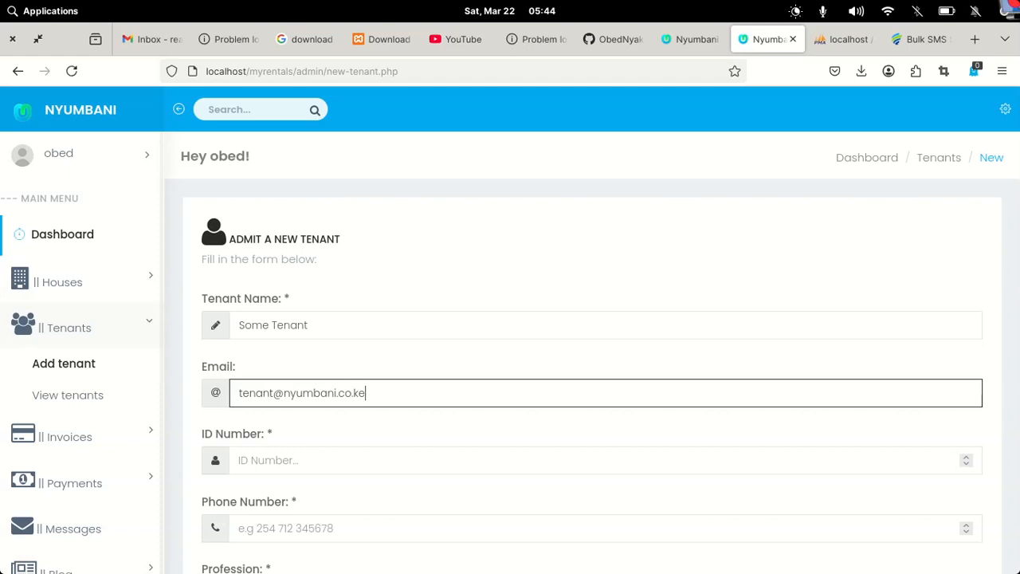
Fill in the tenant's ID number and phone number
{"action": "scroll", "coordinate": [398, 402], "scroll_direction": "down", "scroll_amount": 4}
{"action": "left_click", "coordinate": [291, 203]}
{"action": "type", "text": "123456"}
{"action": "left_click", "coordinate": [257, 269]}
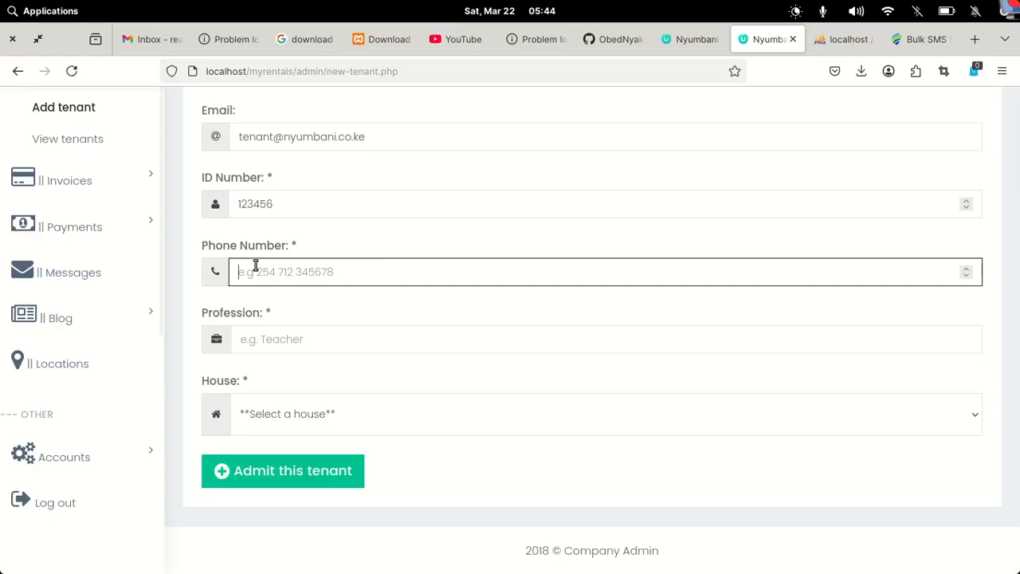
{"action": "type", "text": "07"}
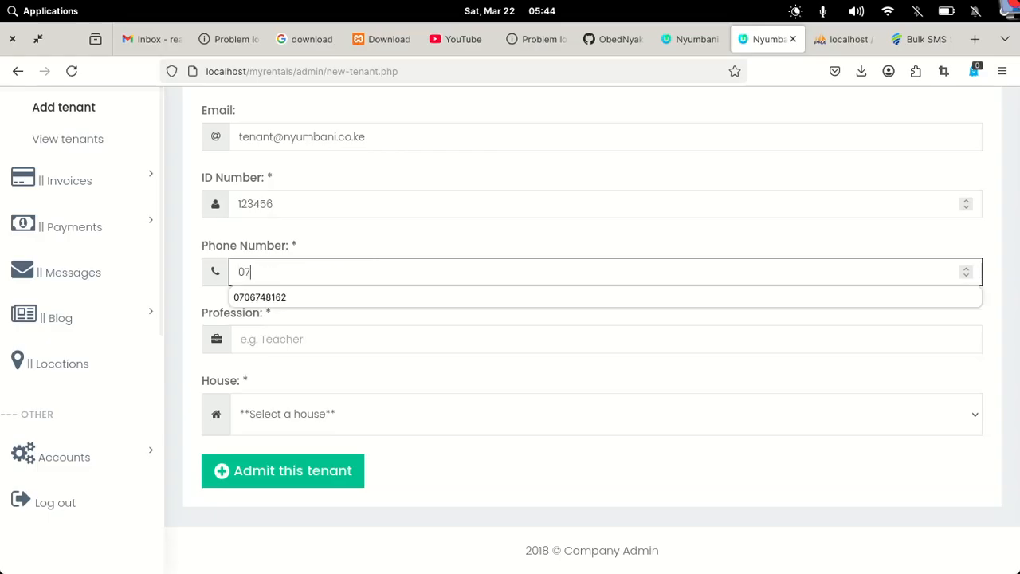
{"action": "left_click", "coordinate": [276, 298]}
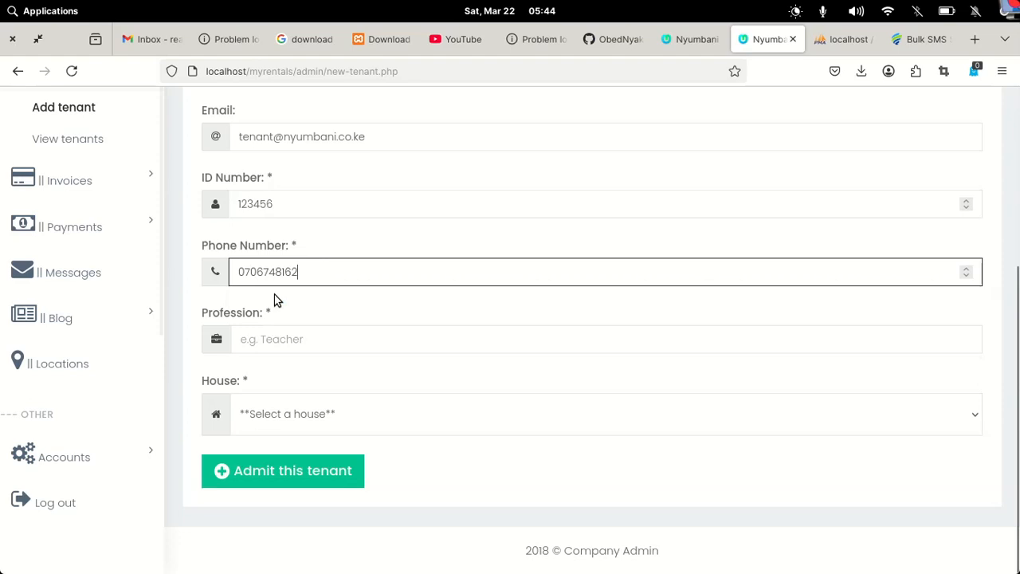
Set profession to software developer, assign Example House, and admit the tenant
{"action": "left_click", "coordinate": [270, 342]}
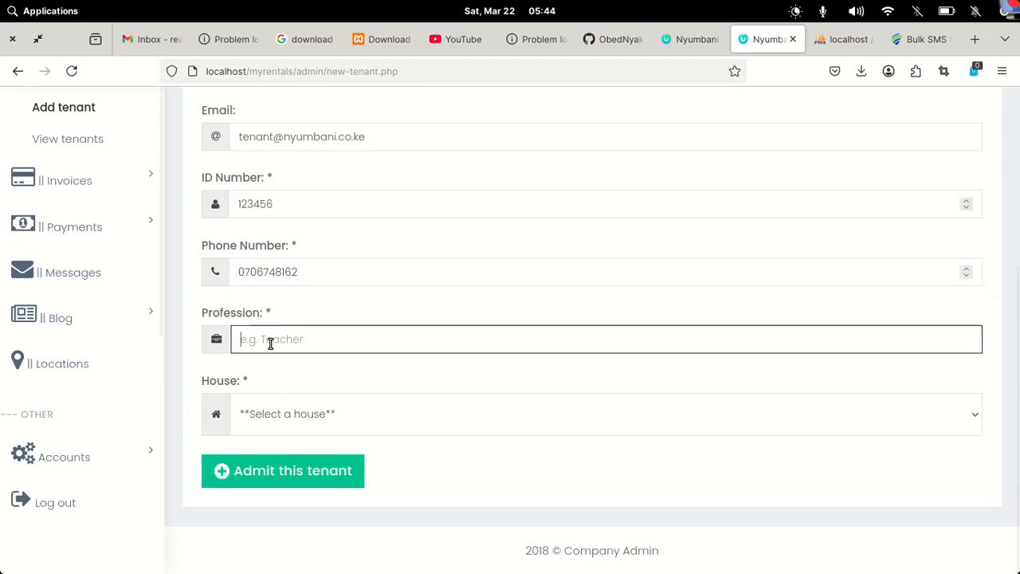
{"action": "type", "text": "software developer"}
{"action": "left_click", "coordinate": [327, 420]}
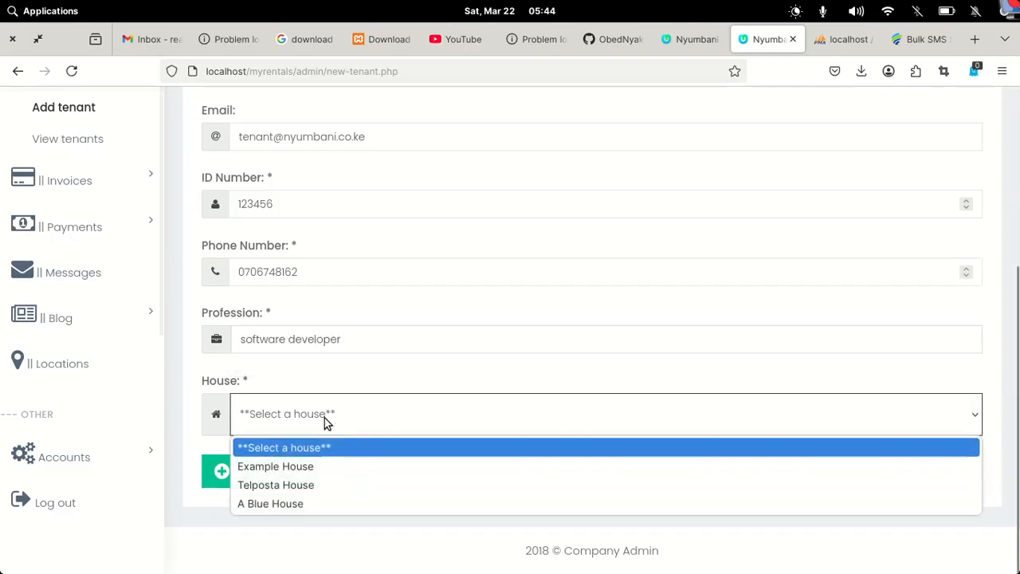
{"action": "left_click", "coordinate": [269, 466]}
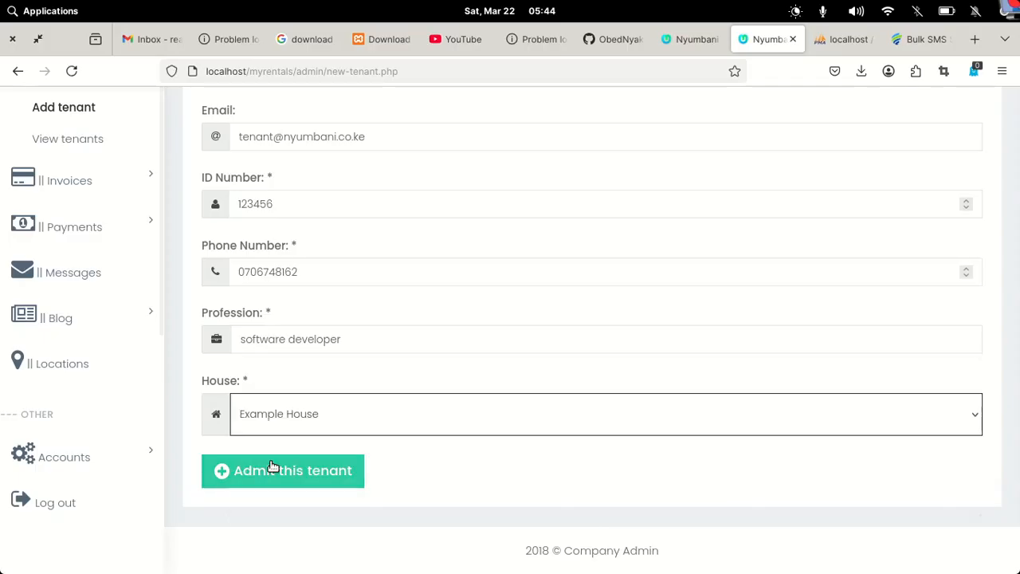
{"action": "left_click", "coordinate": [315, 473]}
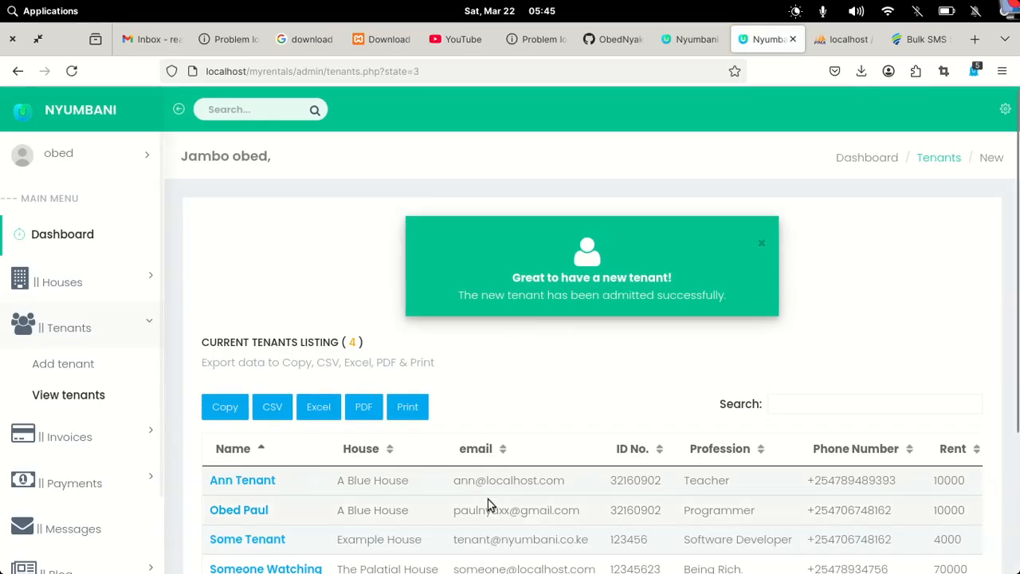
Review the tenants list, then check the dashboard's 4-tenant total and Latest Transactions
{"action": "scroll", "coordinate": [489, 504], "scroll_direction": "down", "scroll_amount": 3}
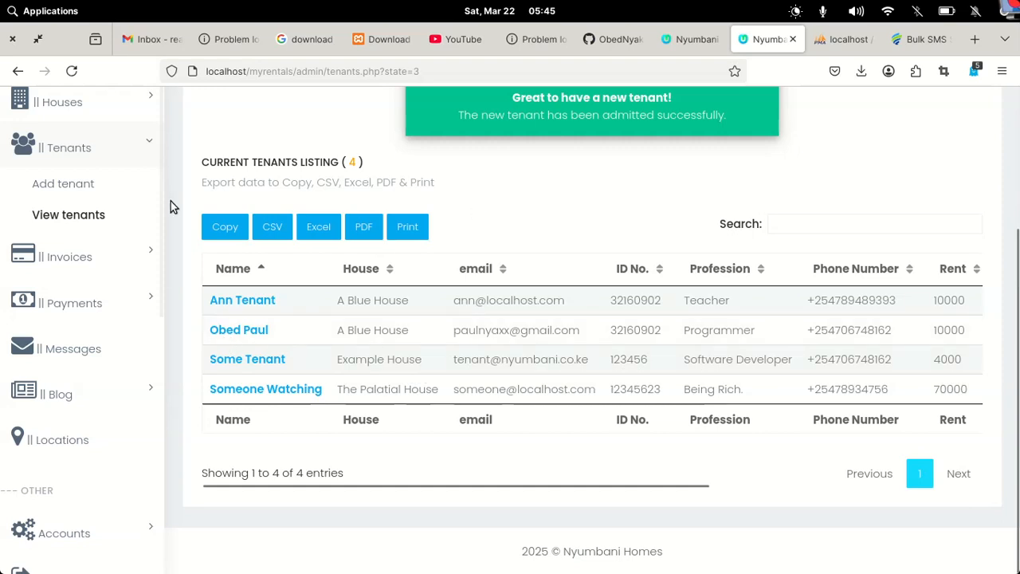
{"action": "scroll", "coordinate": [171, 205], "scroll_direction": "up", "scroll_amount": 3}
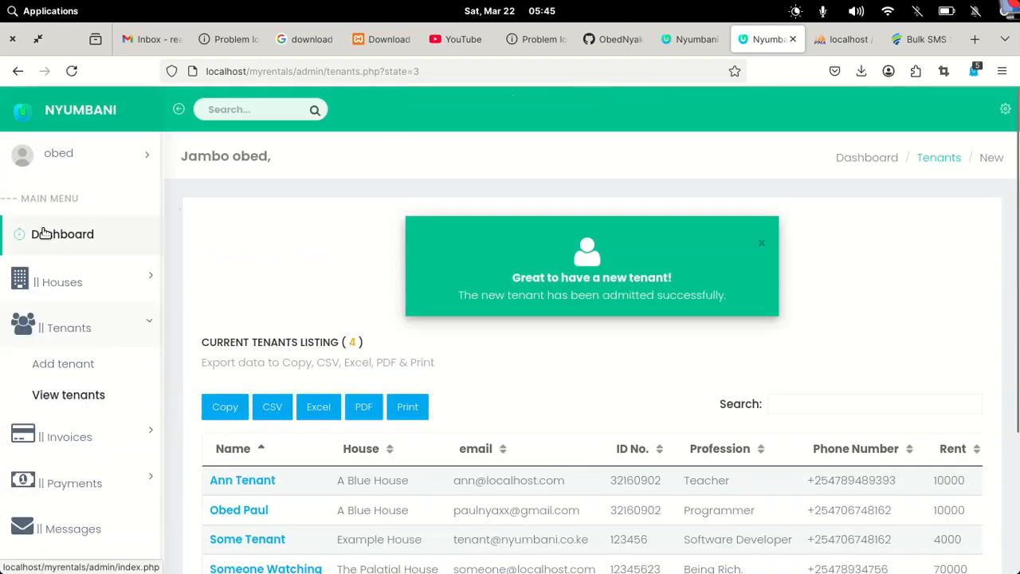
{"action": "left_click", "coordinate": [44, 234]}
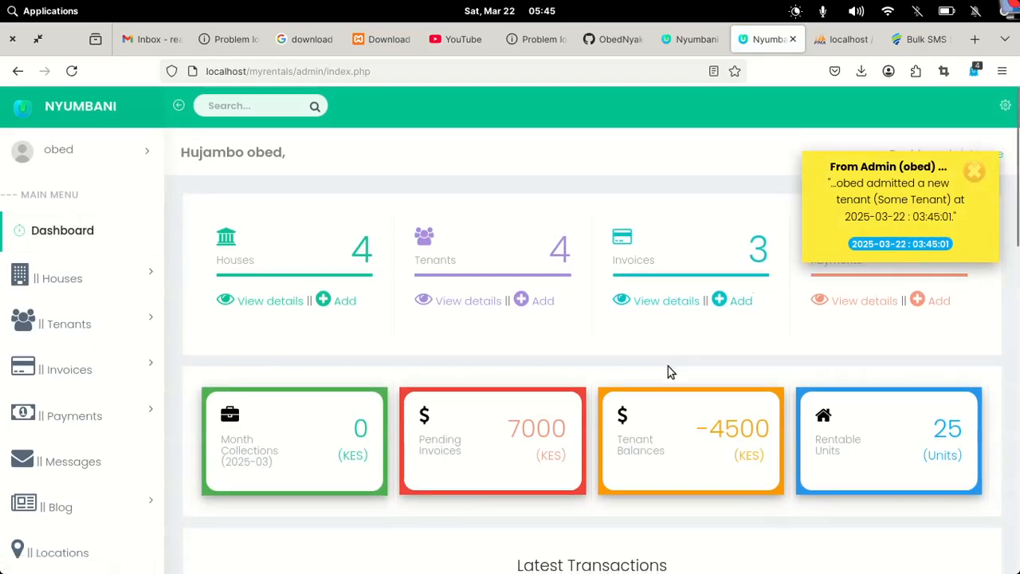
{"action": "scroll", "coordinate": [668, 365], "scroll_direction": "down", "scroll_amount": 4}
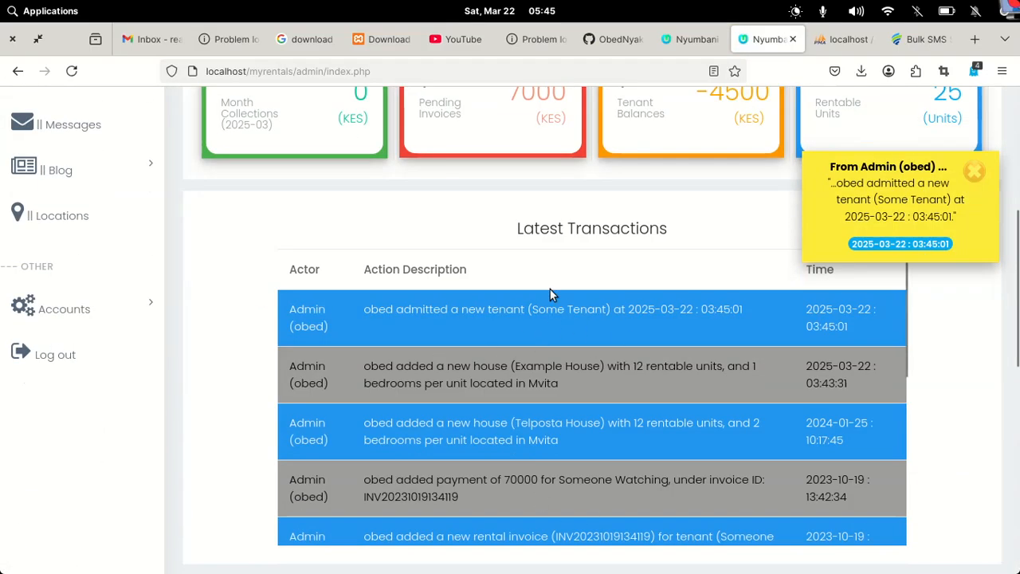
{"action": "scroll", "coordinate": [301, 295], "scroll_direction": "up", "scroll_amount": 4}
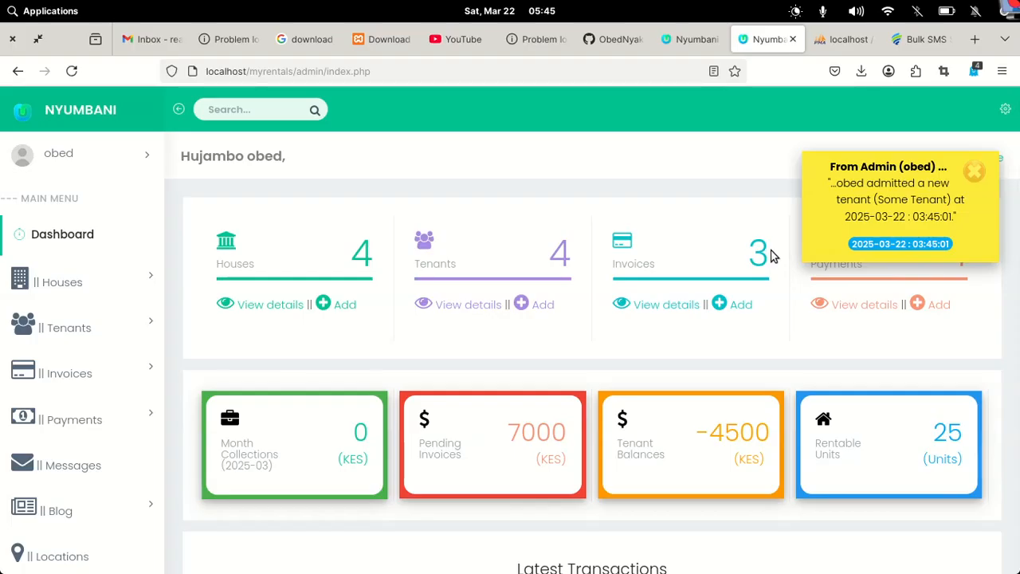
Try several theme swatches, settle on a teal header with dark sidebar, and close the settings panel
{"action": "left_click", "coordinate": [1007, 111]}
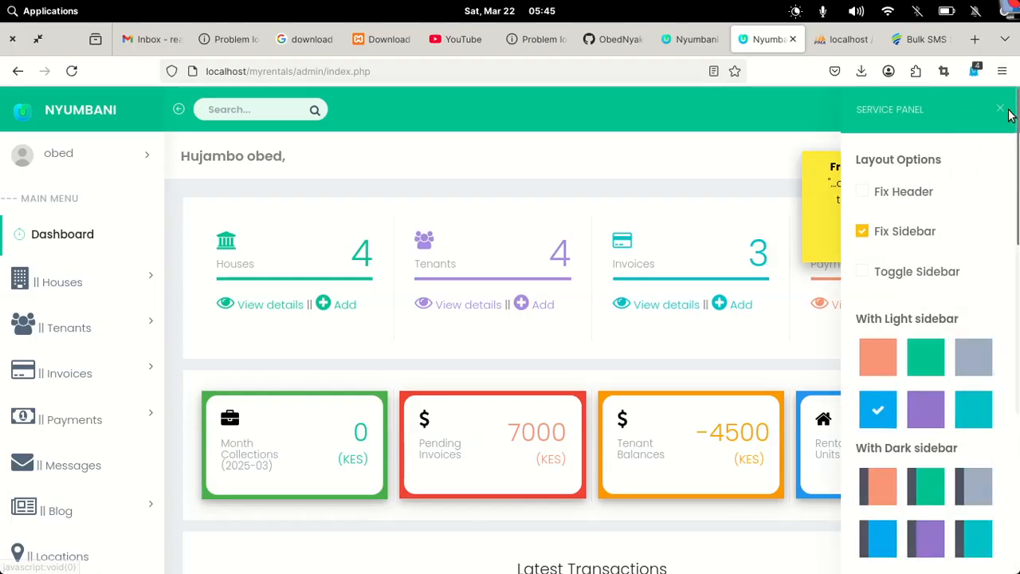
{"action": "left_click", "coordinate": [978, 366]}
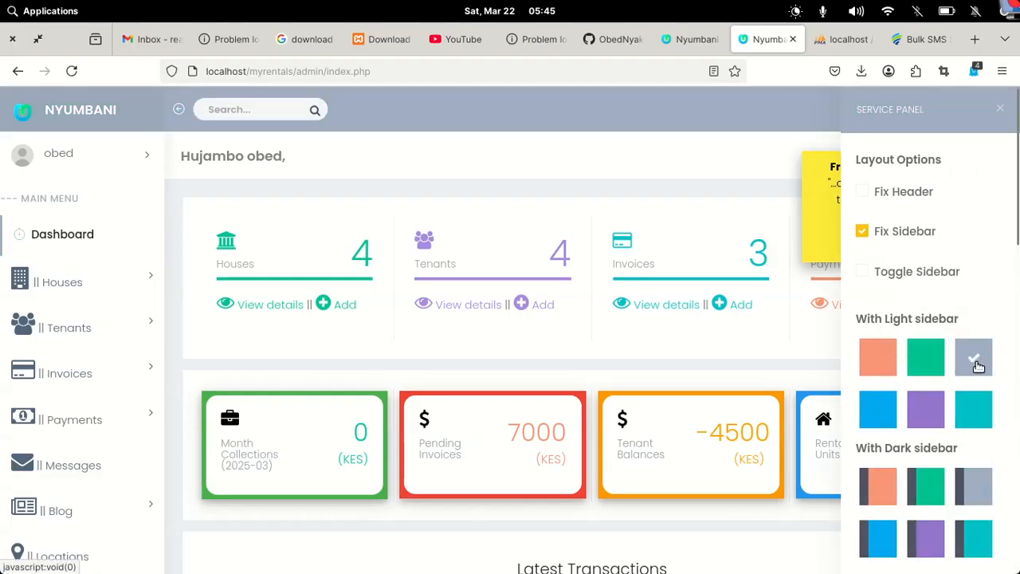
{"action": "left_click", "coordinate": [971, 419]}
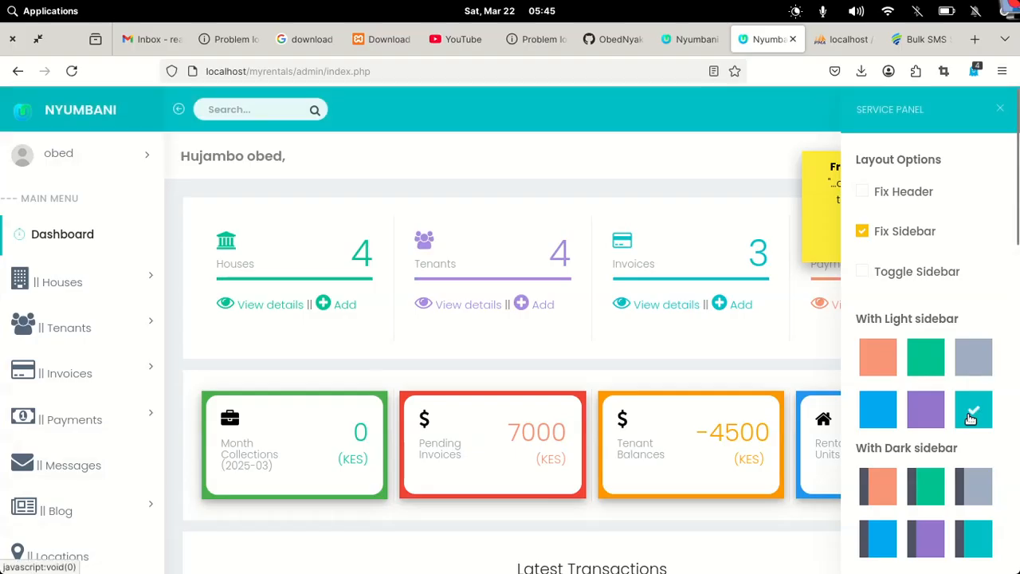
{"action": "left_click", "coordinate": [920, 492]}
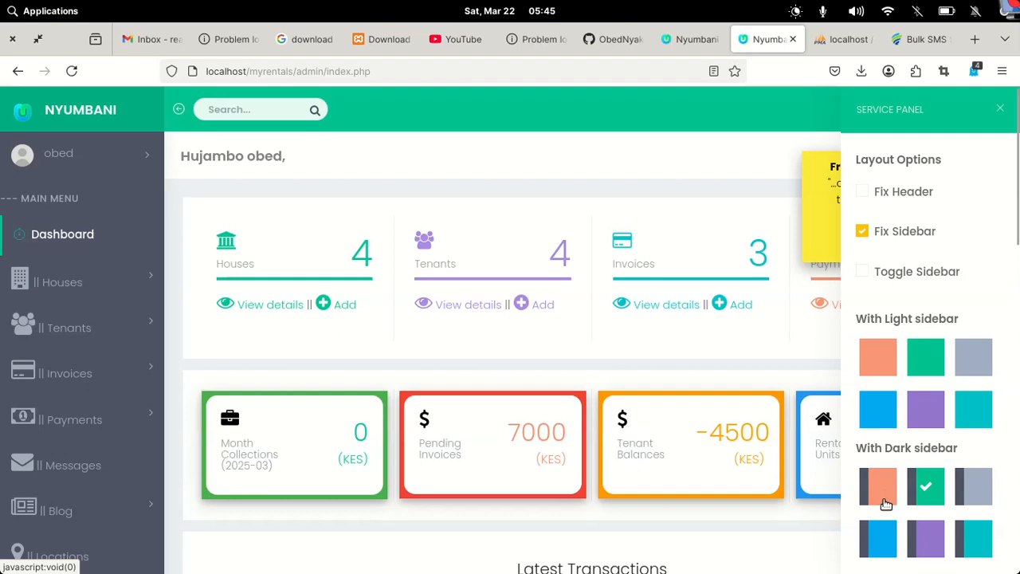
{"action": "left_click", "coordinate": [885, 545]}
{"action": "left_click", "coordinate": [929, 542]}
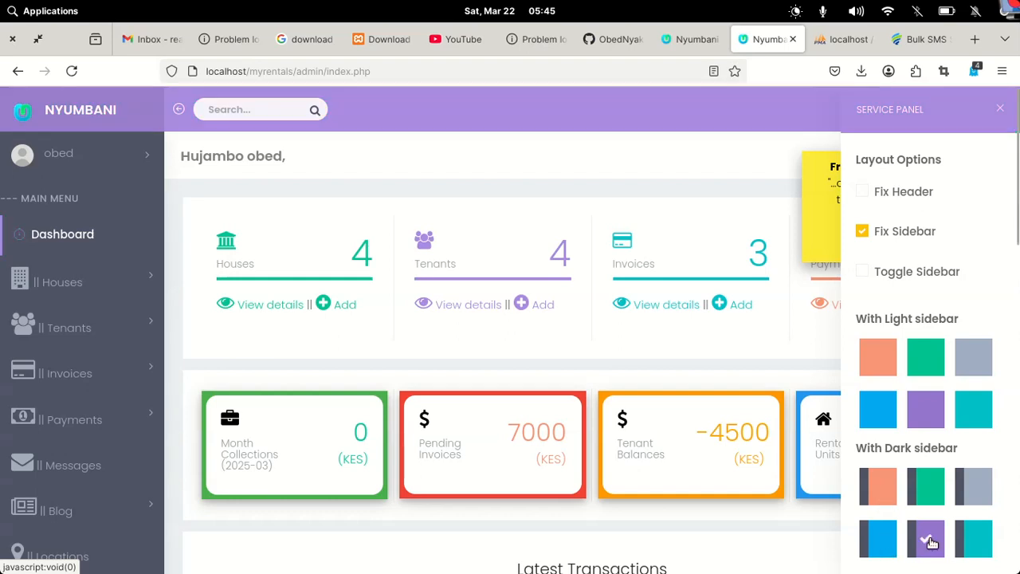
{"action": "left_click", "coordinate": [990, 539]}
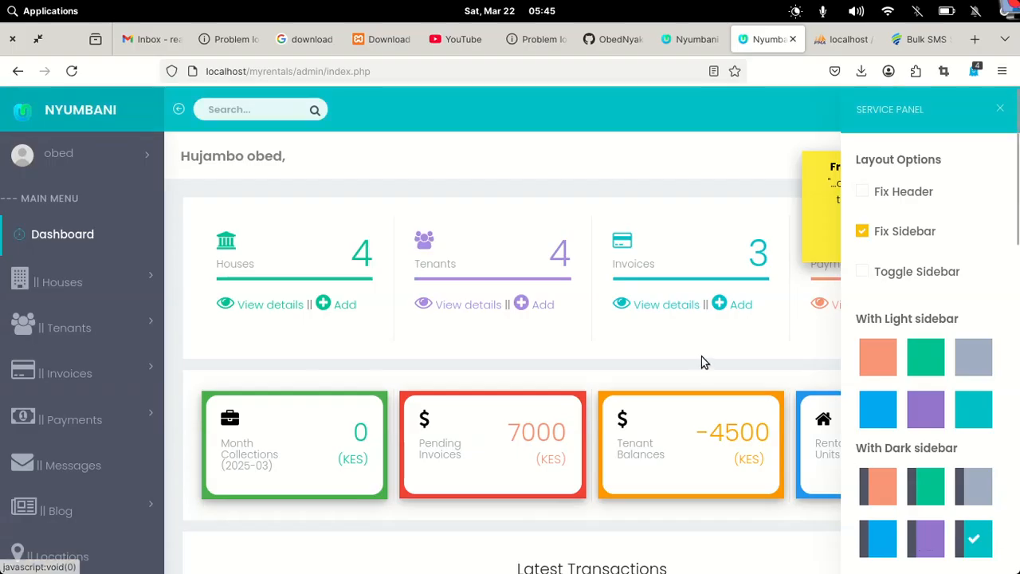
{"action": "left_click", "coordinate": [1000, 108]}
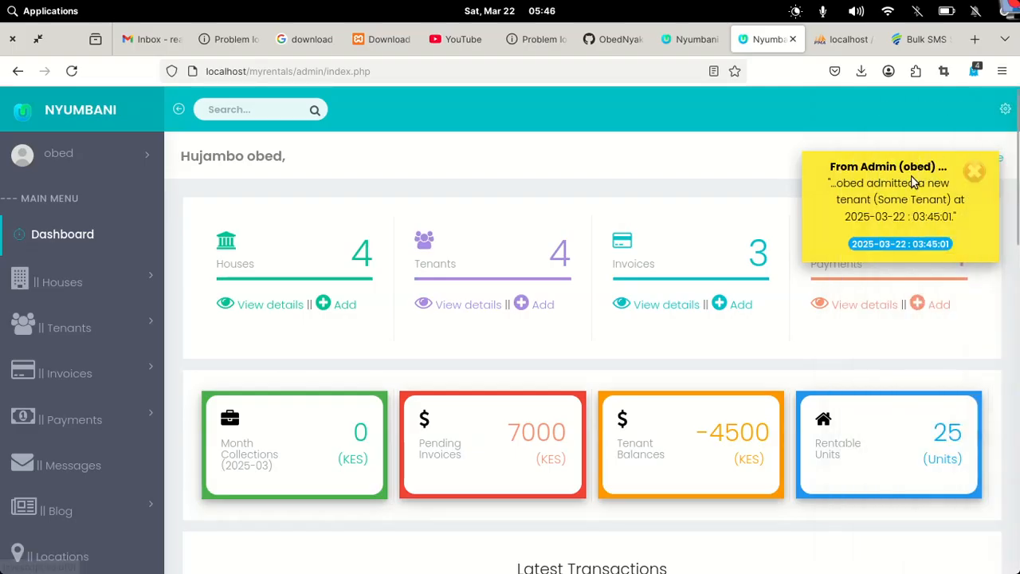